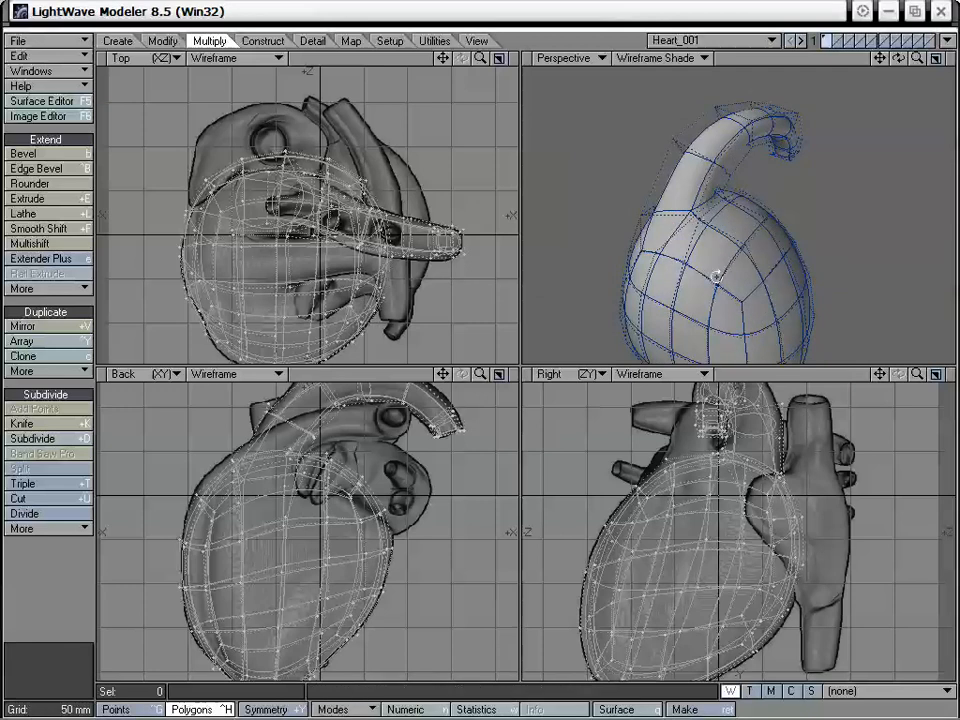
Reposition mesh points on the heart's upper surface near the aorta's base with the Drag tool
left_click_drag(727, 265, 697, 201, "alt")
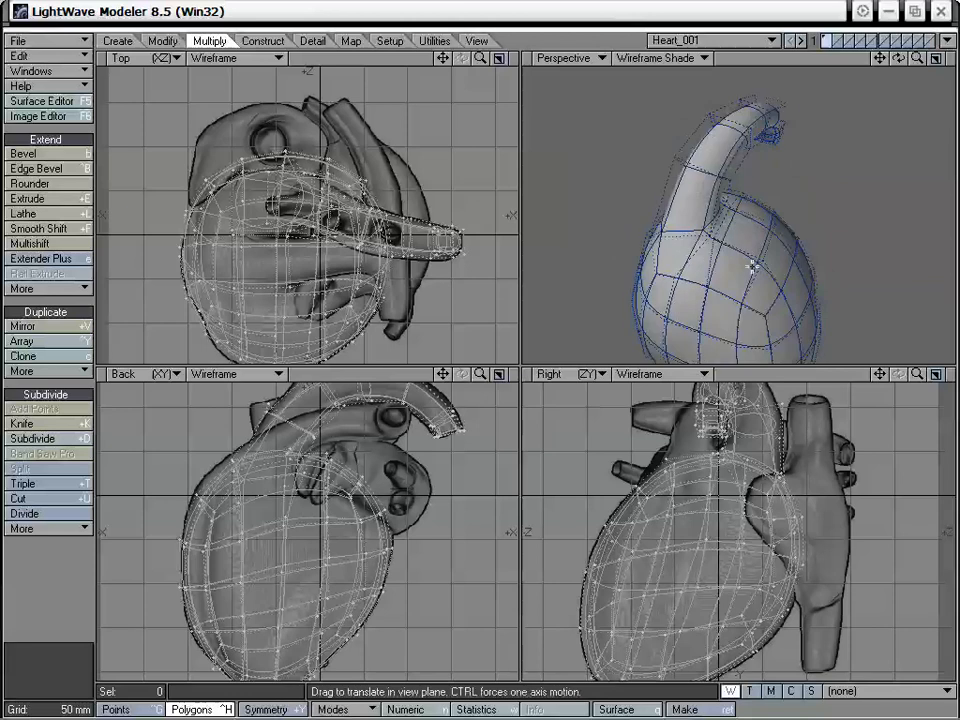
left_click_drag(753, 265, 731, 251, "alt")
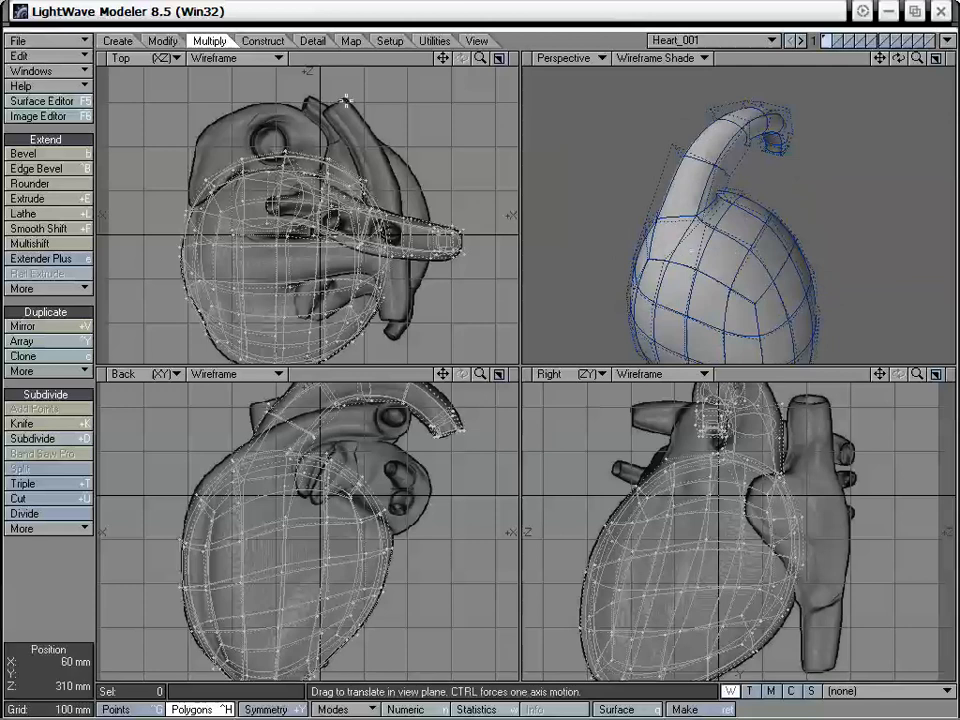
left_click(163, 41)
left_click(35, 168)
left_click_drag(784, 236, 666, 229, "alt")
left_click_drag(198, 385, 230, 385)
mouse_move(650, 255)
left_mouse_down("alt")
mouse_move(679, 246)
mouse_move(621, 204)
mouse_move(734, 172)
mouse_move(699, 181)
mouse_move(763, 260)
mouse_move(874, 249)
mouse_move(743, 220)
mouse_move(778, 242)
mouse_move(729, 266)
mouse_move(645, 270)
mouse_move(650, 263)
left_mouse_up("alt")
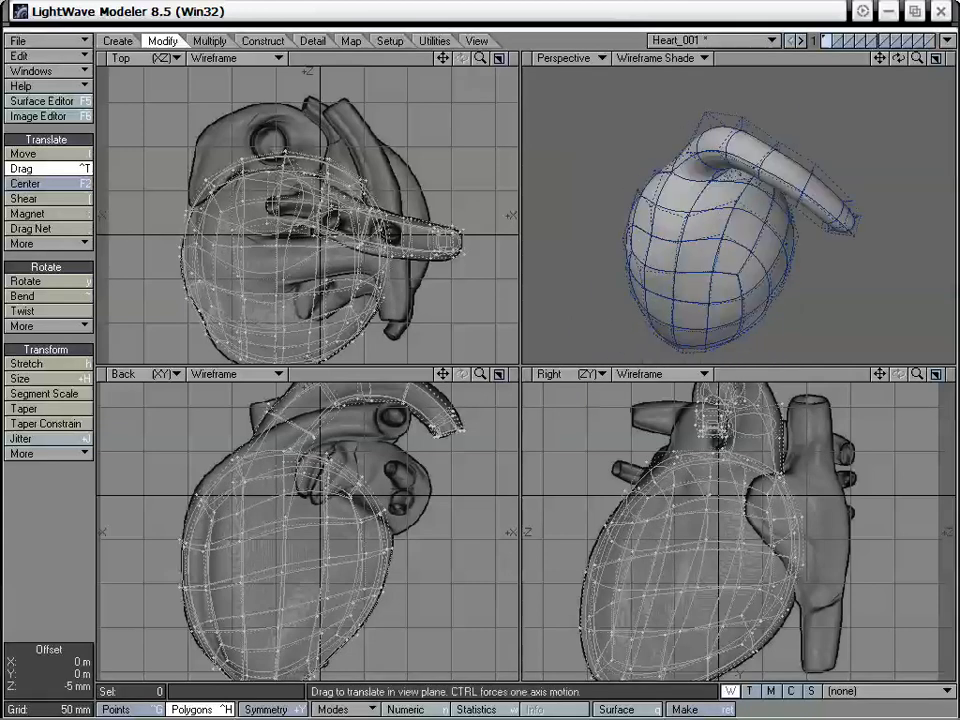
left_click_drag(686, 208, 639, 182)
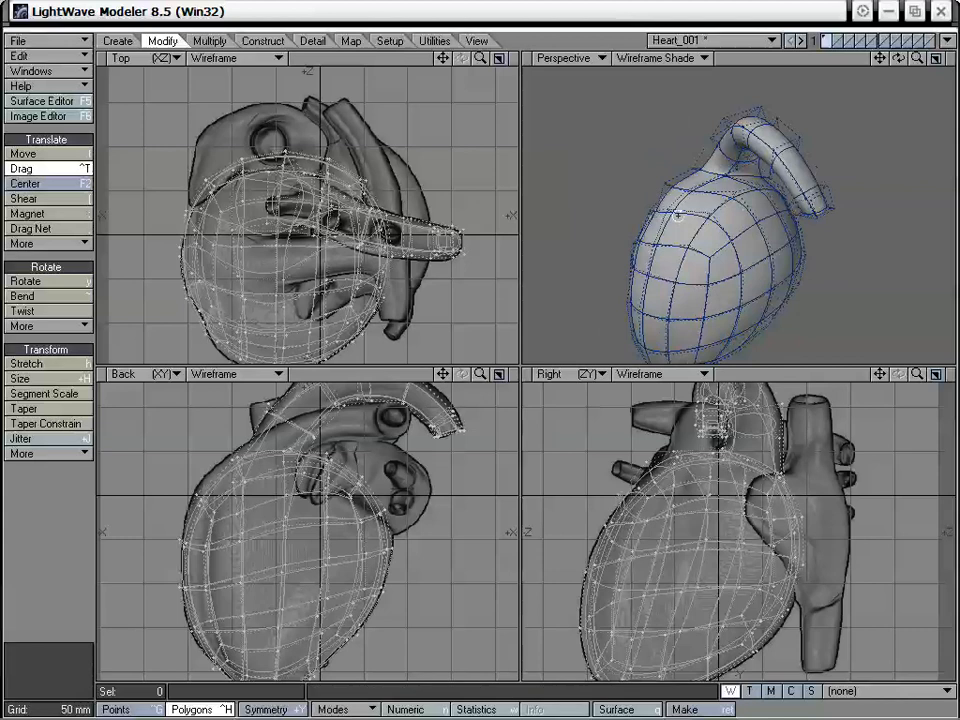
Drag further points on top of the heart to shape the polygon beside the aorta's base to the pulmonary artery's width
left_click_drag(678, 215, 703, 210, "alt")
left_click_drag(490, 360, 477, 343)
left_click_drag(696, 215, 792, 267)
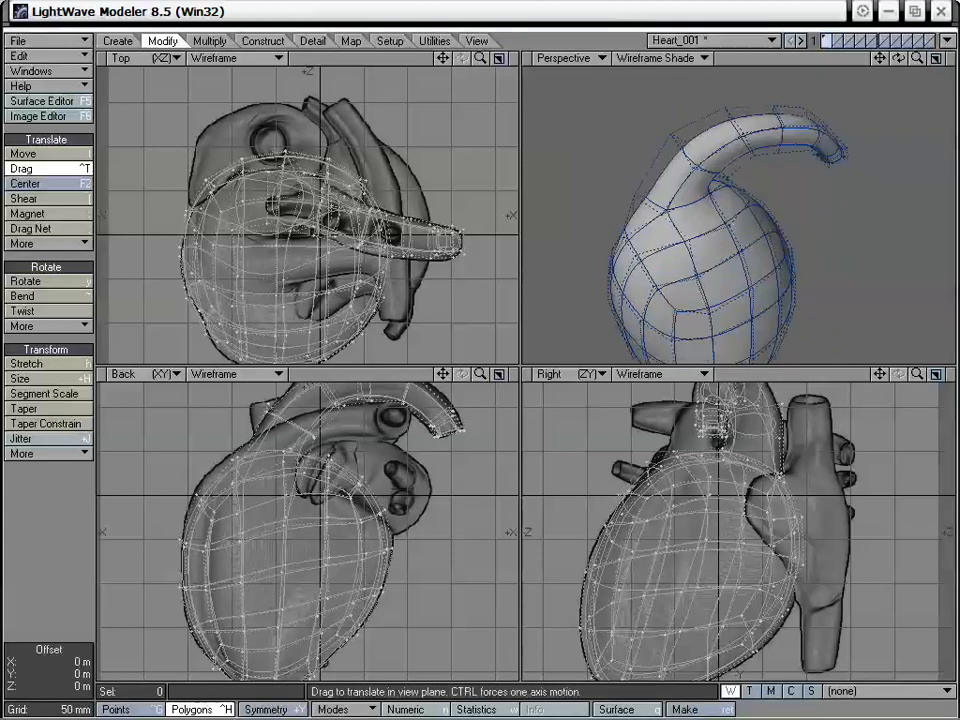
left_click_drag(728, 272, 722, 212)
left_click_drag(664, 211, 754, 216)
left_click_drag(770, 290, 791, 191, "alt")
left_click_drag(733, 236, 647, 234)
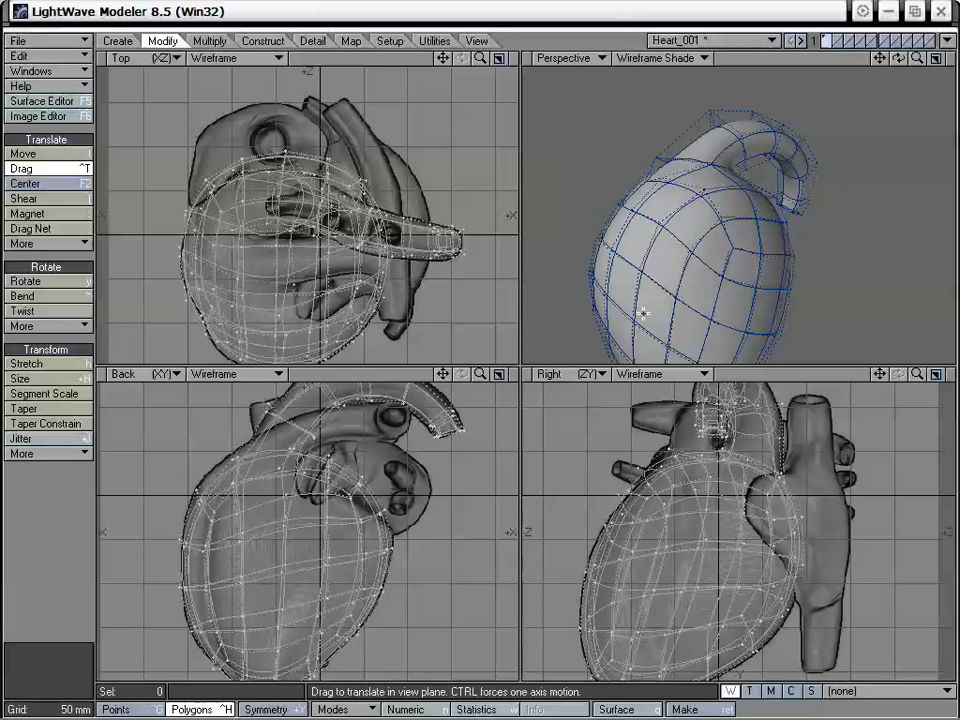
left_click_drag(643, 313, 703, 344, "alt")
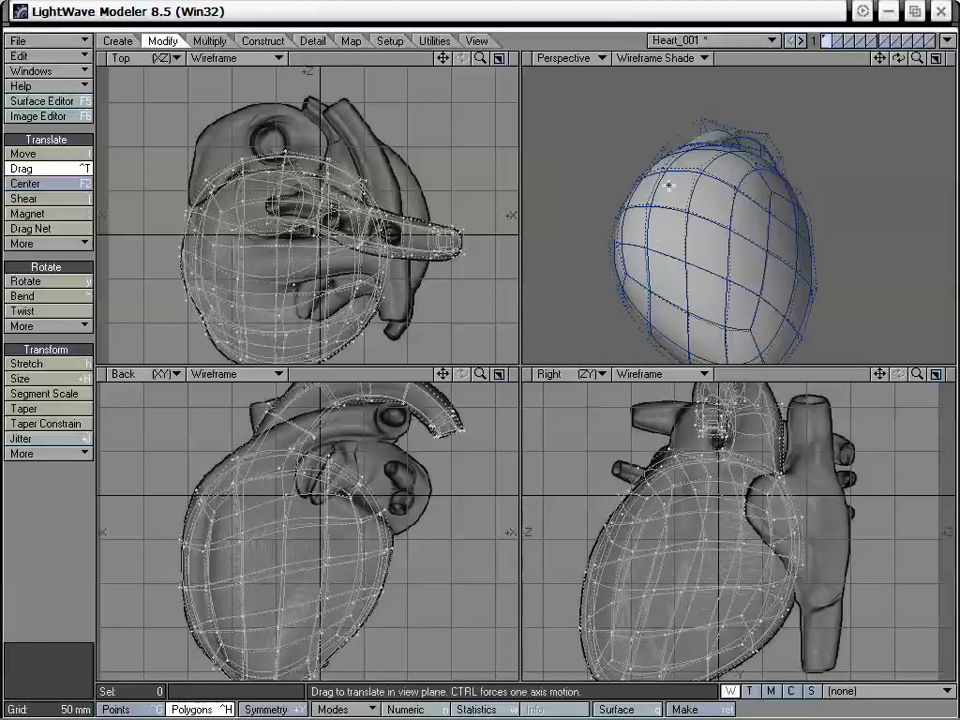
left_click_drag(669, 185, 666, 347, "alt")
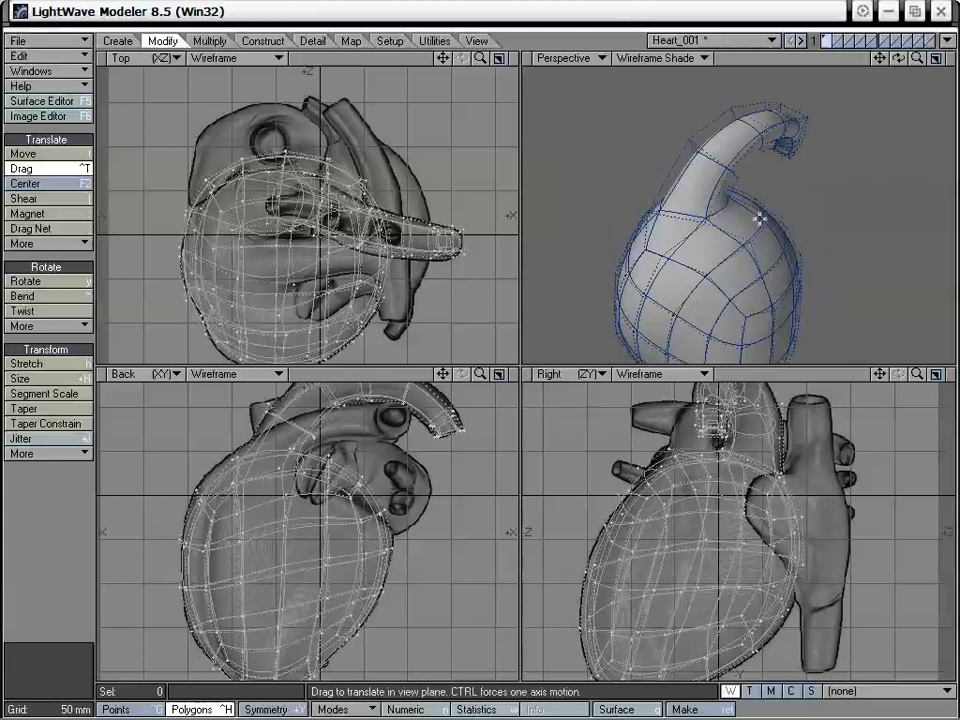
left_click_drag(760, 218, 706, 224, "alt")
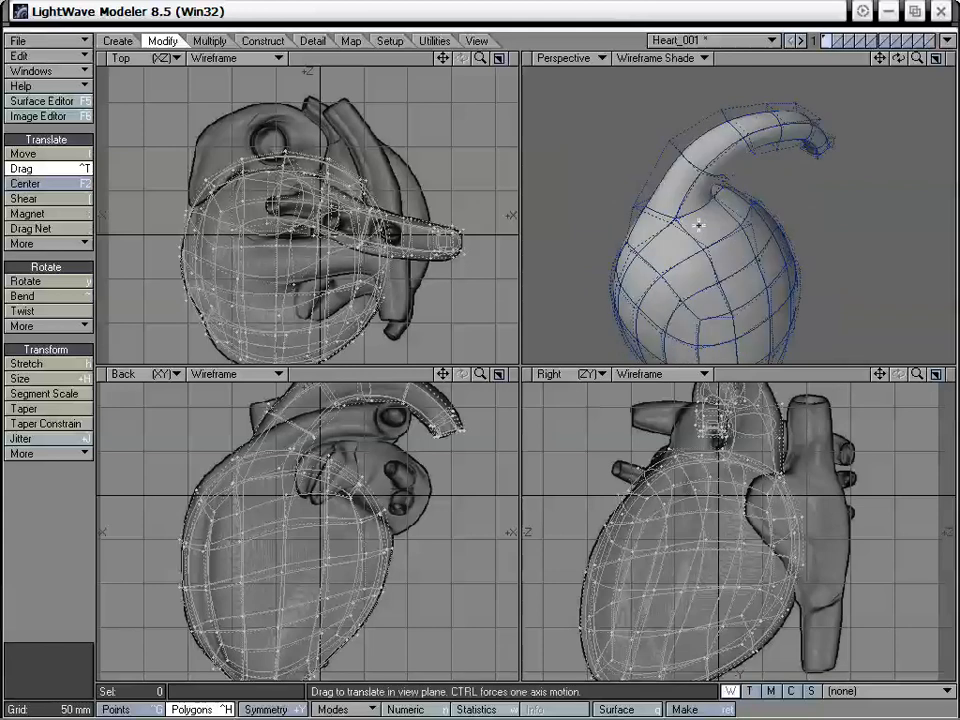
key("space")
left_click(711, 224)
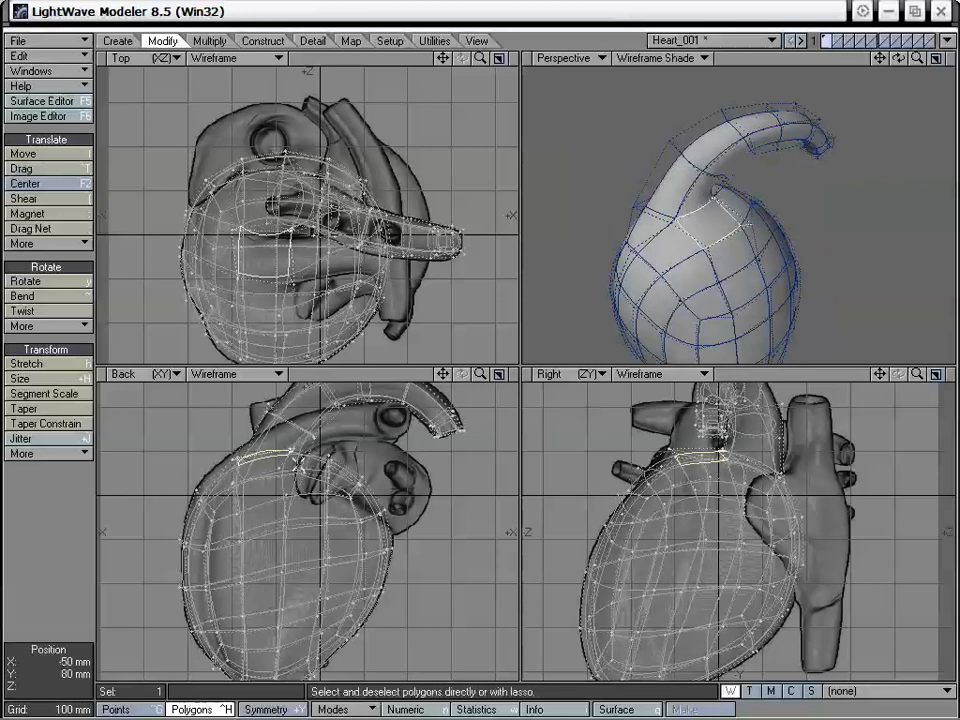
right_click_drag(235, 517, 268, 530)
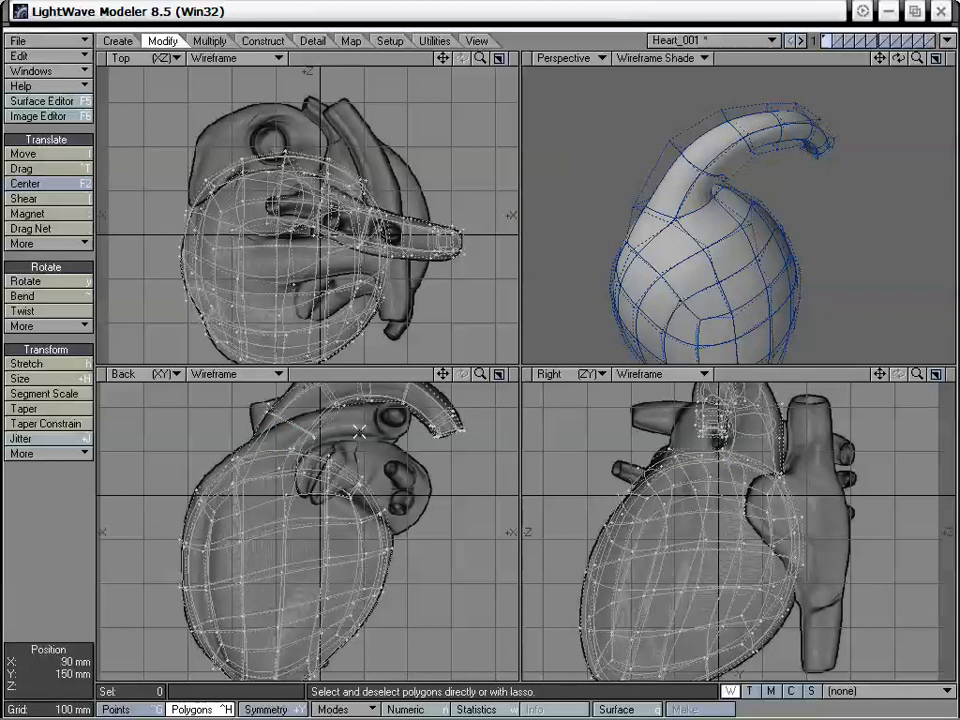
Drag points on the heart's upper outer shoulder, shifting one about 20 mm in Y and 10 mm in Z
left_click_drag(671, 294, 737, 221, "alt")
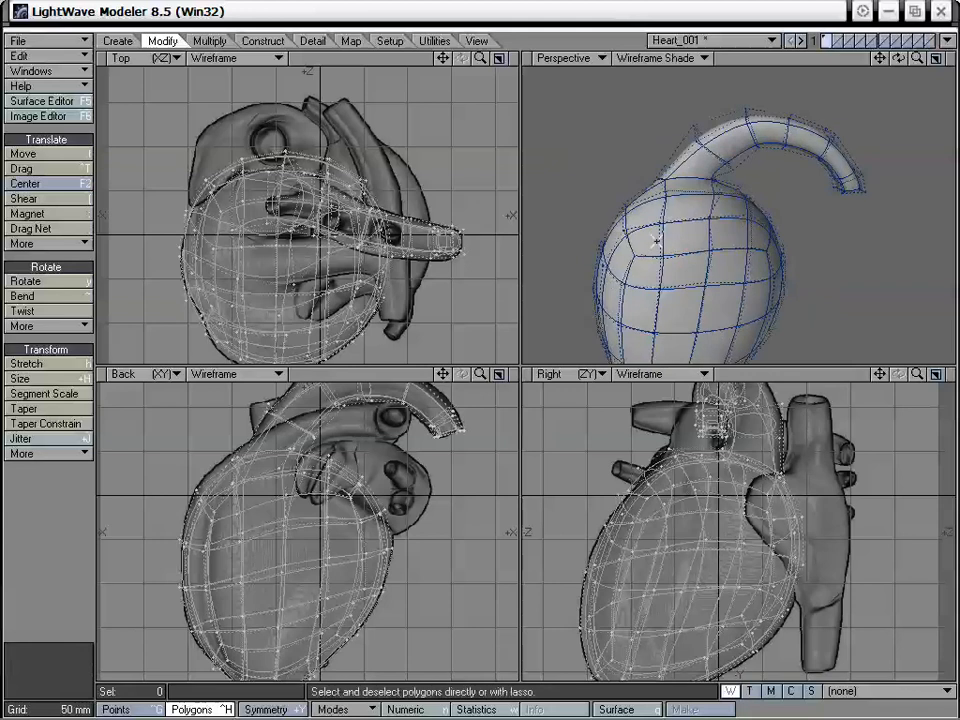
key("ctrl+t")
left_click_drag(648, 250, 687, 269, "alt")
left_click_drag(627, 229, 619, 210)
left_click_drag(652, 246, 658, 192)
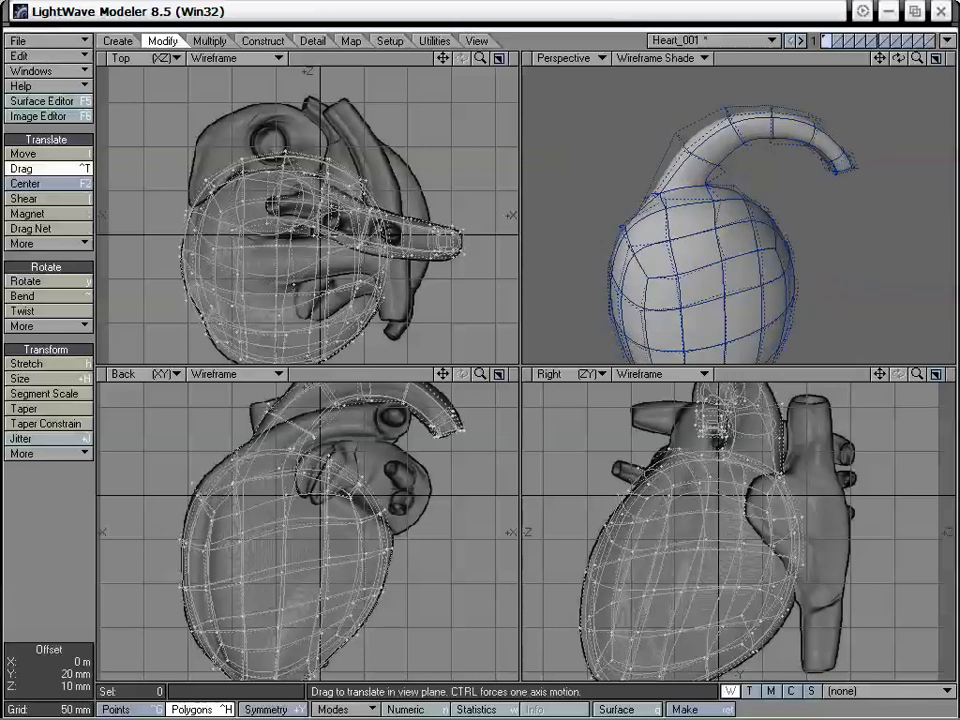
left_click_drag(659, 252, 713, 220, "alt")
left_click_drag(646, 218, 722, 281)
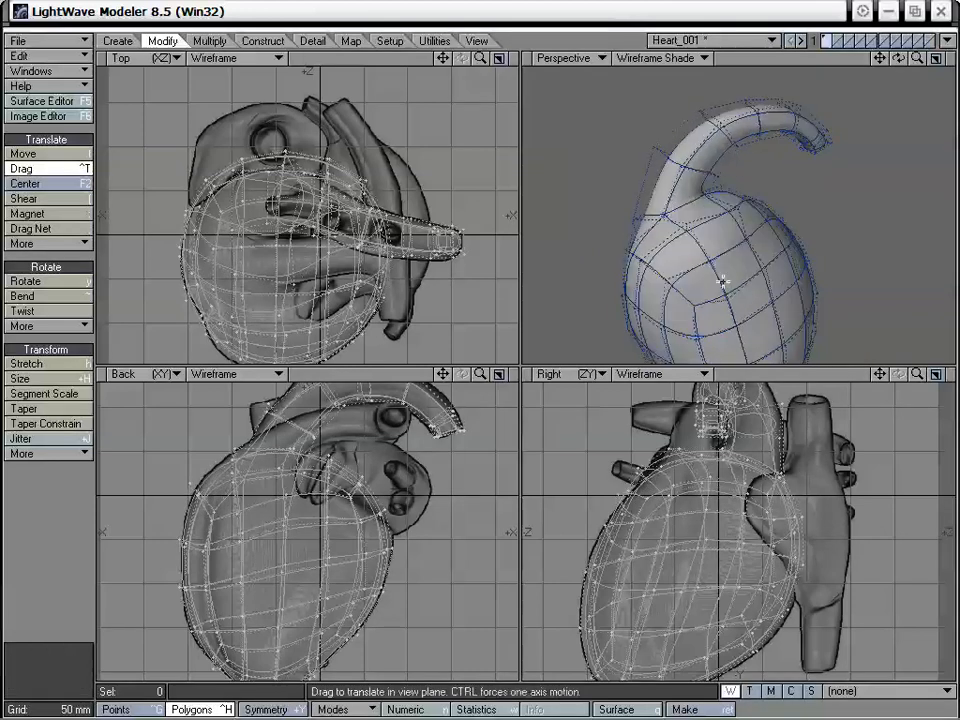
Smooth Shift the single top polygon beside the aorta's base and pull it outward to start the pulmonary artery
key("space")
left_click(671, 237)
left_click_drag(688, 234, 727, 280, "alt")
left_click(673, 233, "shift")
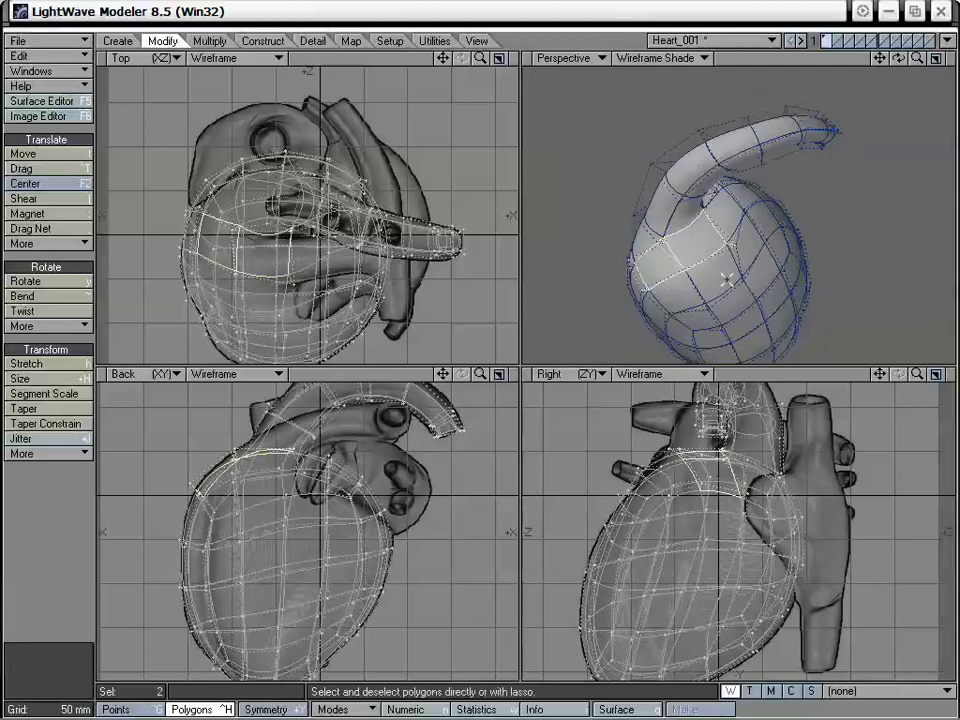
left_click(660, 268)
left_click_drag(660, 268, 679, 231, "alt")
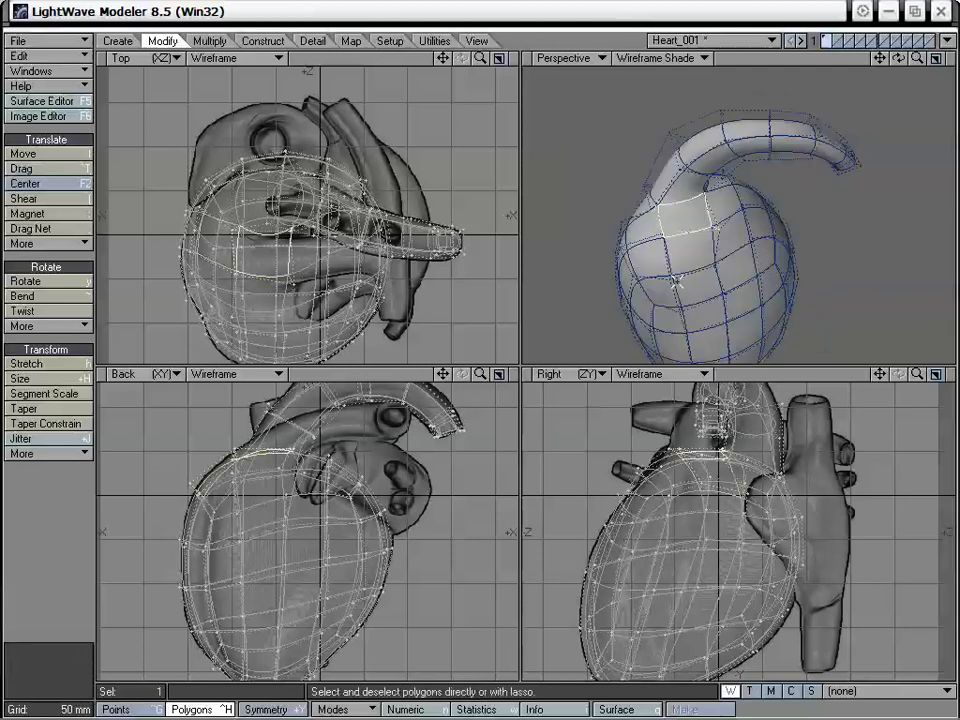
key("shift+d")
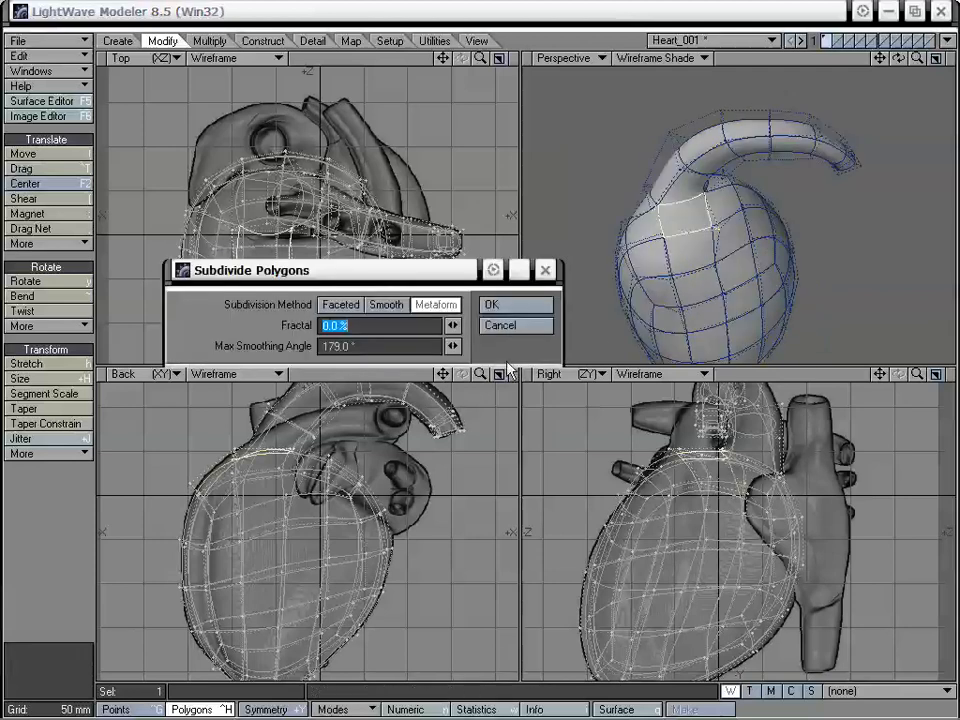
left_click(510, 326)
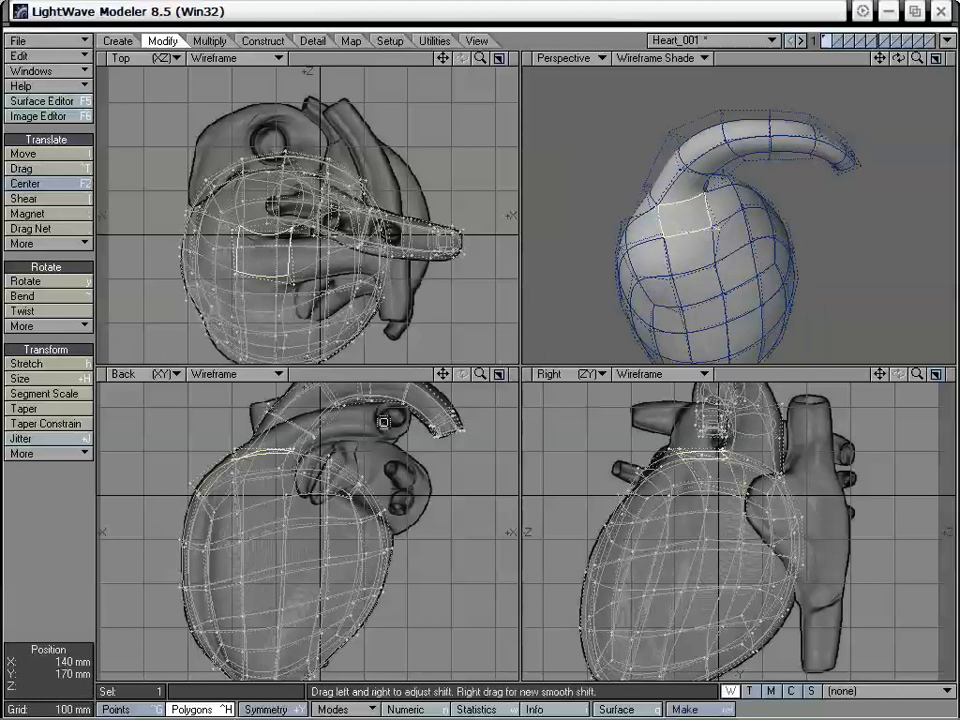
left_click_drag(442, 373, 445, 380)
key("f")
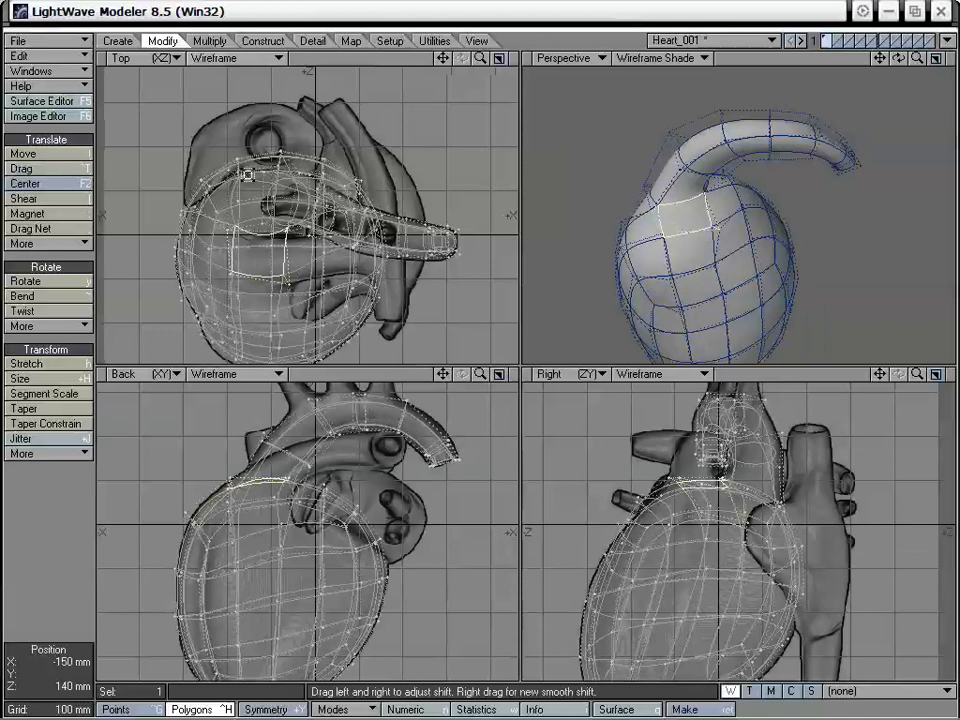
left_click_drag(258, 485, 291, 459)
Move and rotate the shifted polygon to follow the pulmonary artery on the background template
key("t")
key("y")
key("t")
key("y")
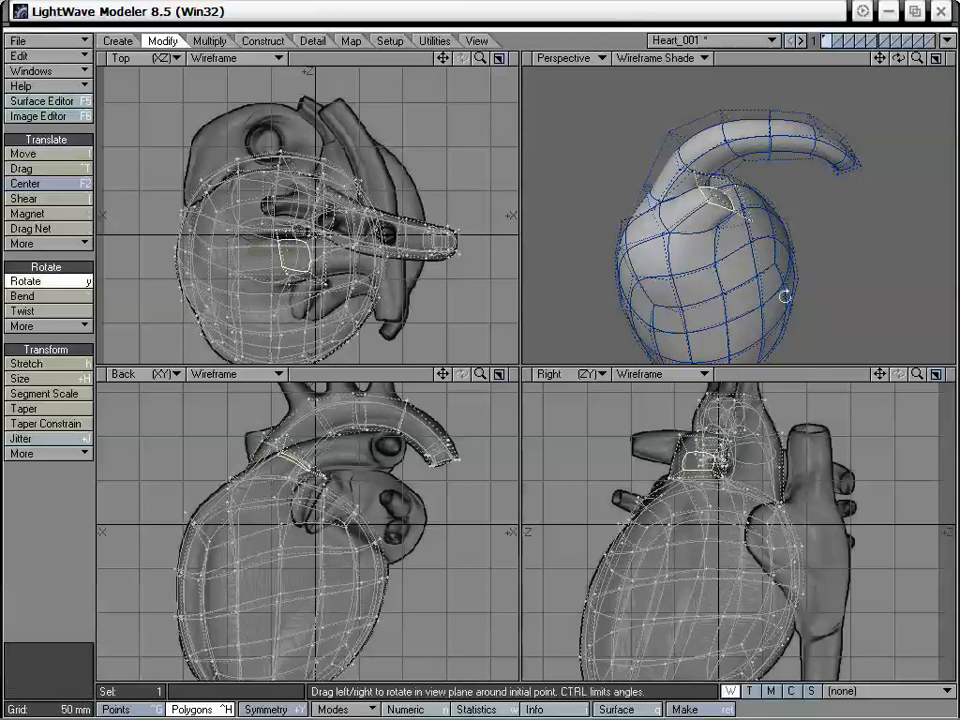
mouse_move(784, 294)
left_mouse_down("alt")
mouse_move(701, 244)
mouse_move(754, 268)
mouse_move(714, 244)
mouse_move(754, 216)
mouse_move(707, 214)
mouse_move(827, 227)
mouse_move(716, 221)
mouse_move(694, 191)
mouse_move(793, 180)
mouse_move(778, 153)
mouse_move(724, 130)
mouse_move(827, 189)
mouse_move(785, 288)
left_mouse_up("alt")
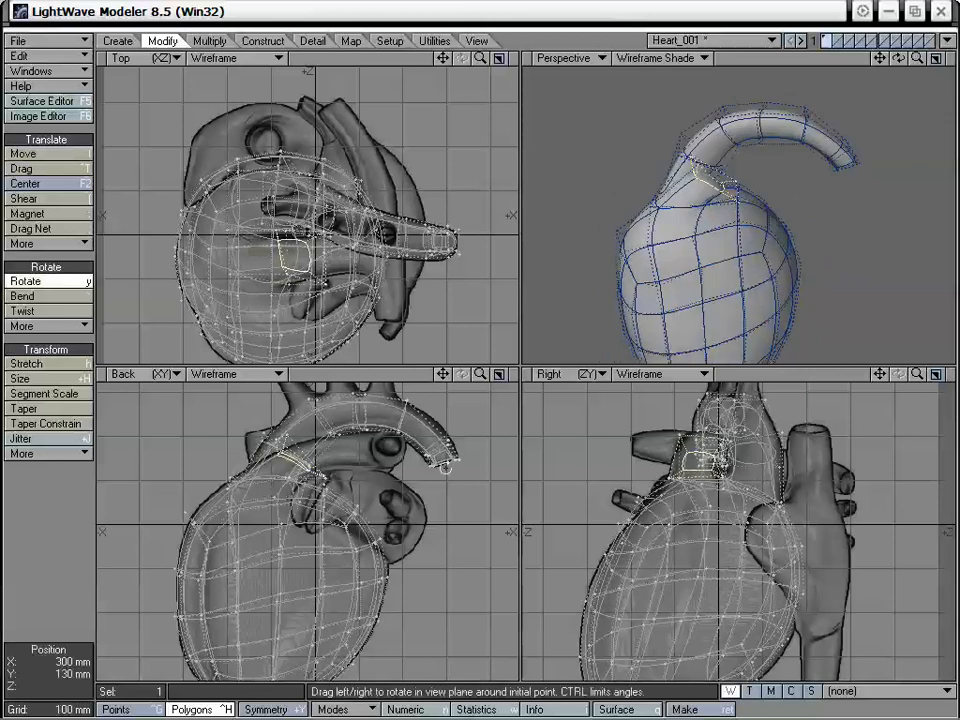
Smooth Shift the artery's end polygon again, move the new end along the template, and narrow it in the side view
key("shift+f")
left_click(346, 479)
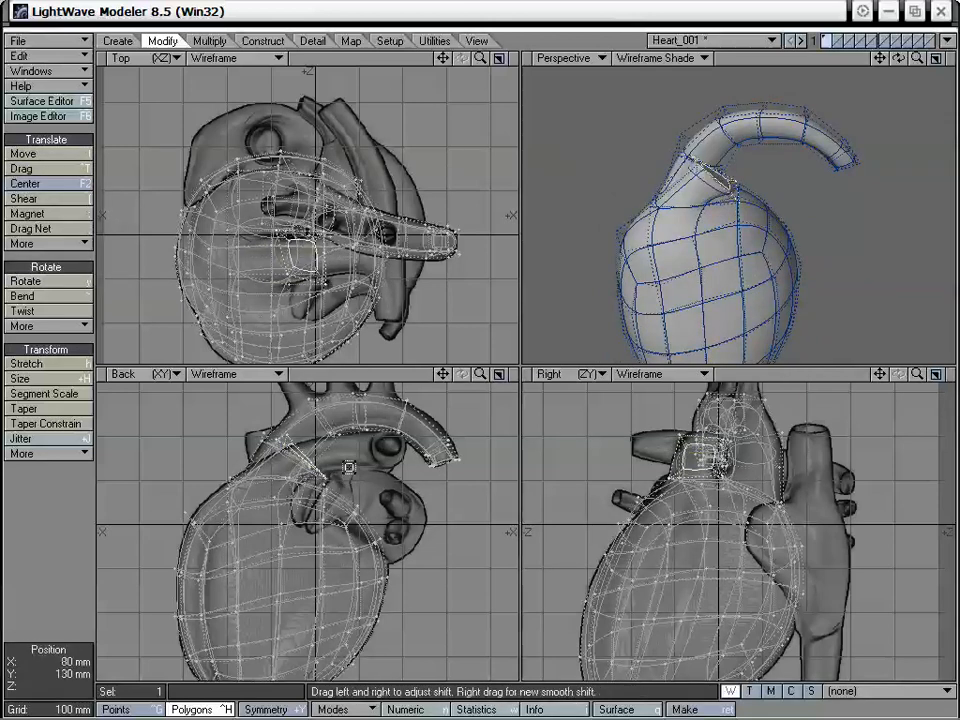
key("t")
left_click_drag(350, 468, 390, 459)
key("h")
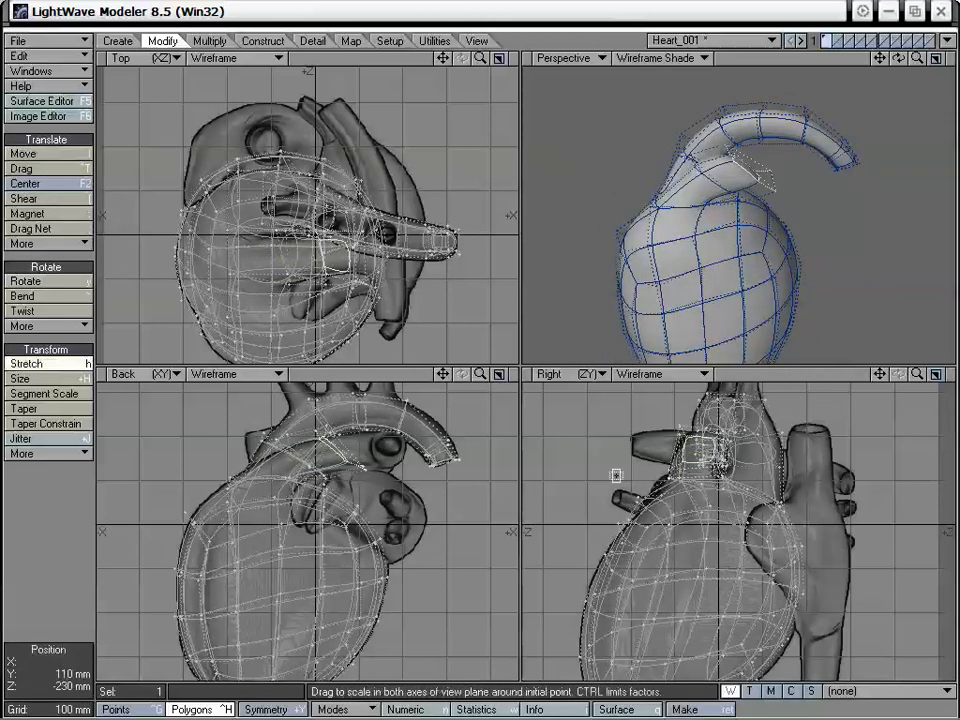
left_click_drag(698, 452, 682, 463)
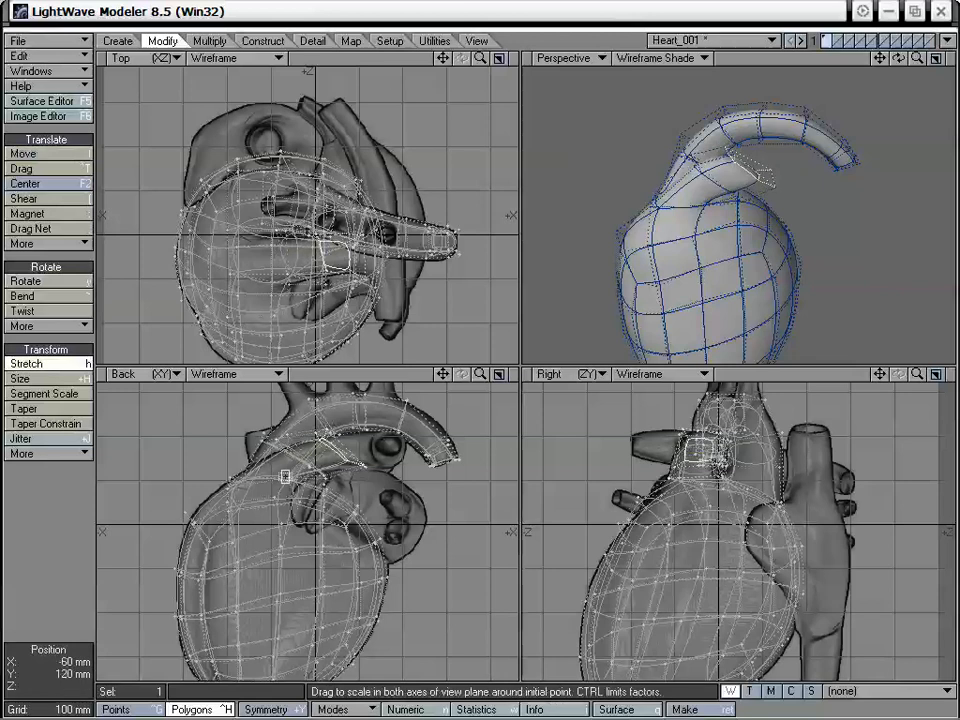
Rotate the artery's end polygon more upright, nudge it along the template, and stretch its depth to 115% in the top view
key("y")
left_click_drag(331, 456, 336, 454)
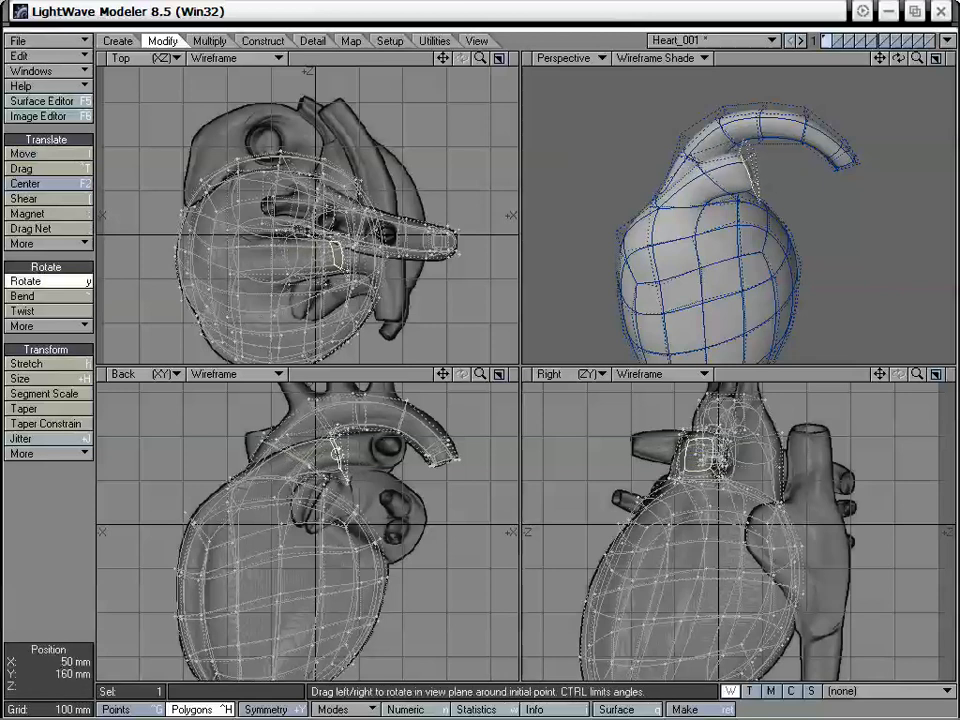
key("h")
left_click_drag(395, 486, 348, 472)
key("t")
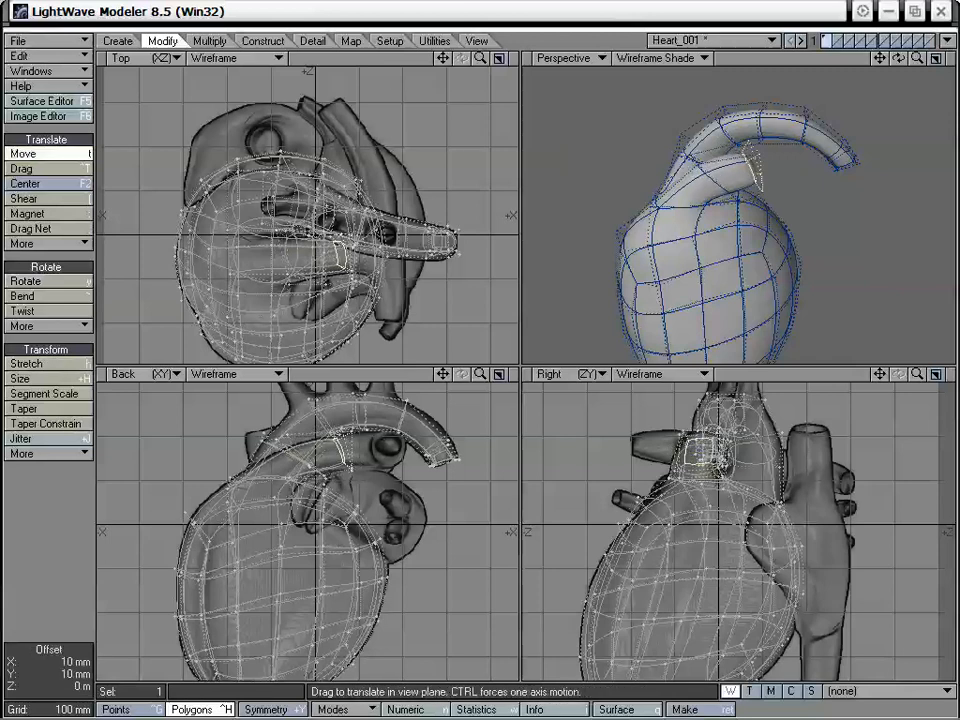
left_click_drag(348, 244, 352, 244)
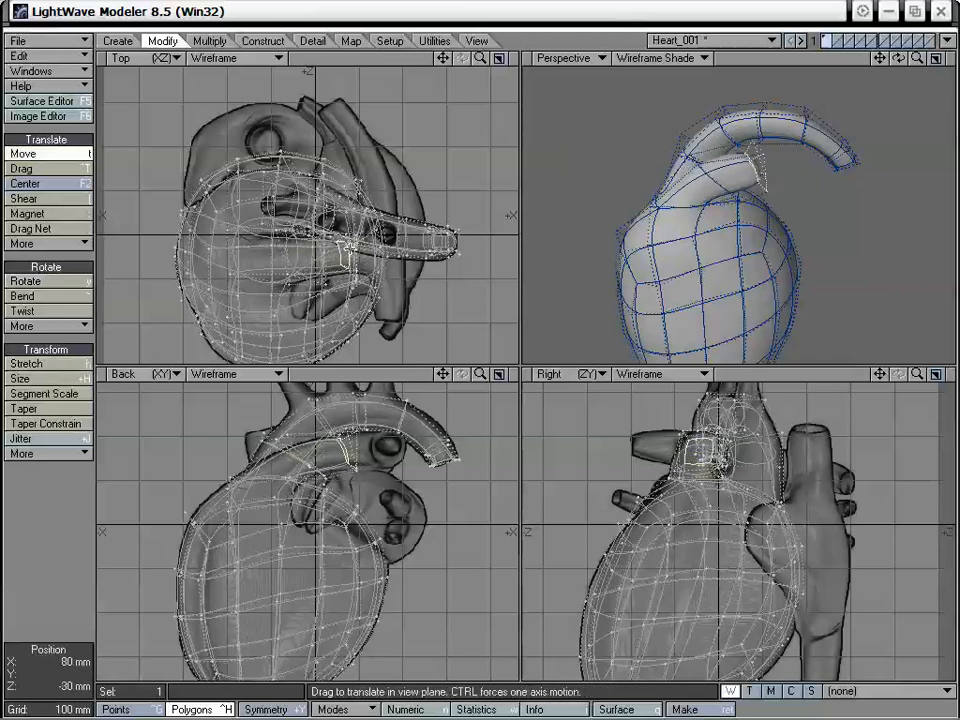
key("h")
left_click_drag(260, 190, 256, 205)
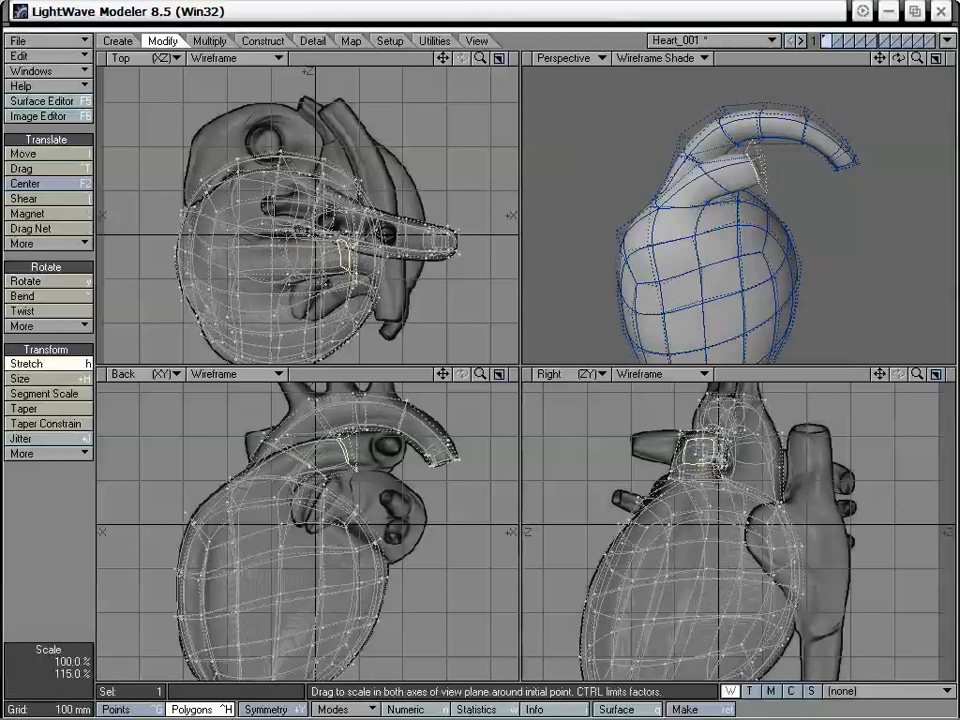
Hide most of the heart body and the aorta polygons to isolate the pulmonary artery
key("space")
key("slash")
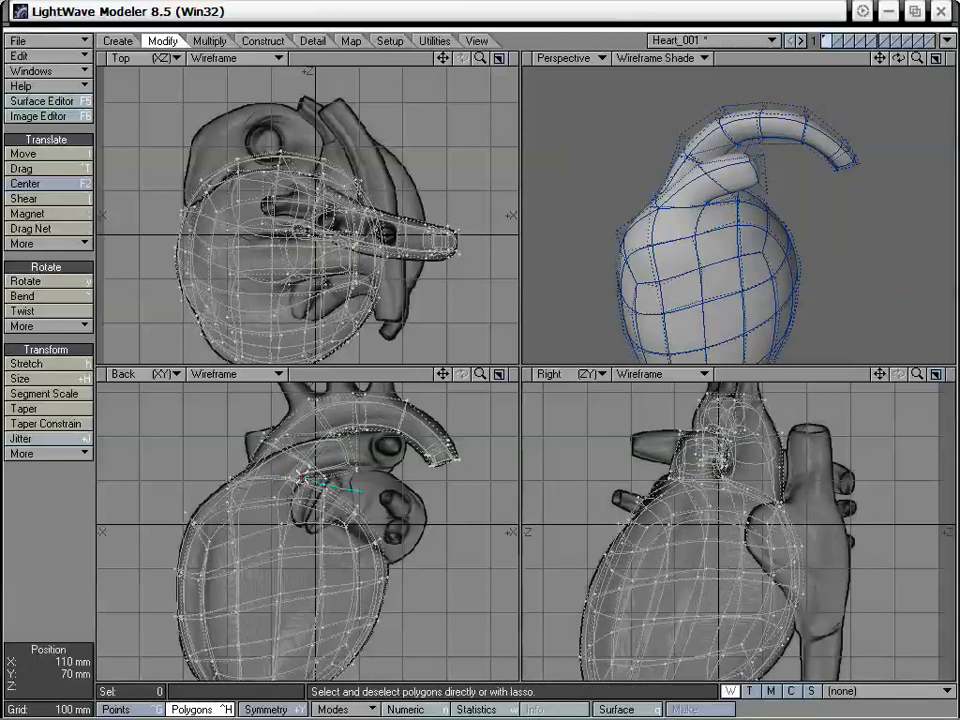
right_click_drag(450, 526, 371, 508)
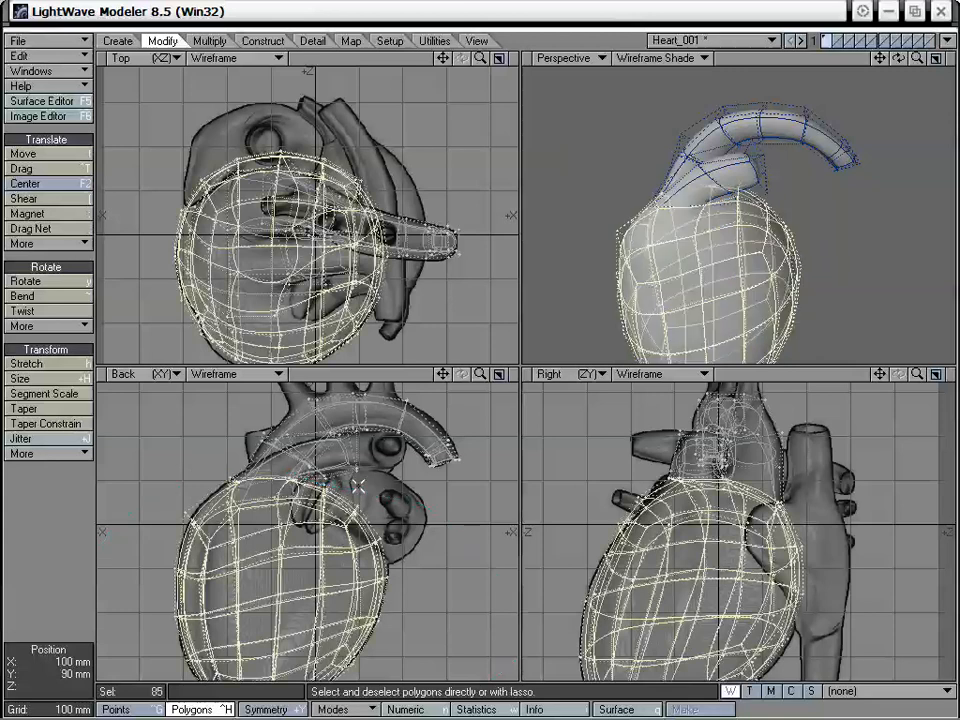
mouse_move(690, 200)
left_mouse_down("alt")
mouse_move(782, 260)
mouse_move(697, 186)
mouse_move(715, 148)
mouse_move(746, 142)
mouse_move(720, 145)
mouse_move(803, 130)
mouse_move(814, 146)
mouse_move(776, 163)
mouse_move(672, 260)
left_mouse_up("alt")
left_click(757, 185)
mouse_move(706, 159)
left_mouse_down("shift")
mouse_move(713, 155)
mouse_move(618, 162)
mouse_move(628, 165)
left_mouse_up("shift")
mouse_move(632, 163)
left_mouse_down("shift")
mouse_move(654, 147)
mouse_move(748, 147)
mouse_move(844, 214)
mouse_move(814, 240)
mouse_move(722, 236)
mouse_move(736, 292)
left_mouse_up("shift")
key("-")
Hide the leftover aorta end polygon and remaining heart body polygons, leaving only the pulmonary artery visible
left_click_drag(780, 249, 709, 159, "alt")
left_click(780, 114)
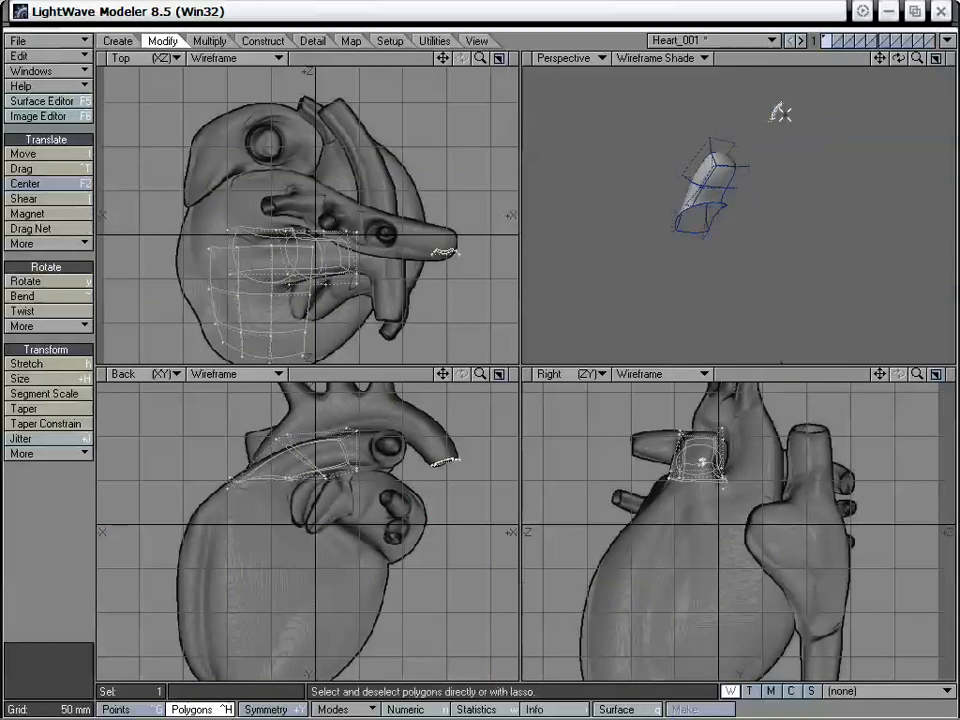
key("-")
left_click_drag(771, 109, 742, 300, "alt")
mouse_move(724, 297)
left_mouse_down()
mouse_move(684, 341)
mouse_move(675, 311)
mouse_move(731, 326)
mouse_move(737, 193)
mouse_move(731, 204)
left_mouse_up()
key("-")
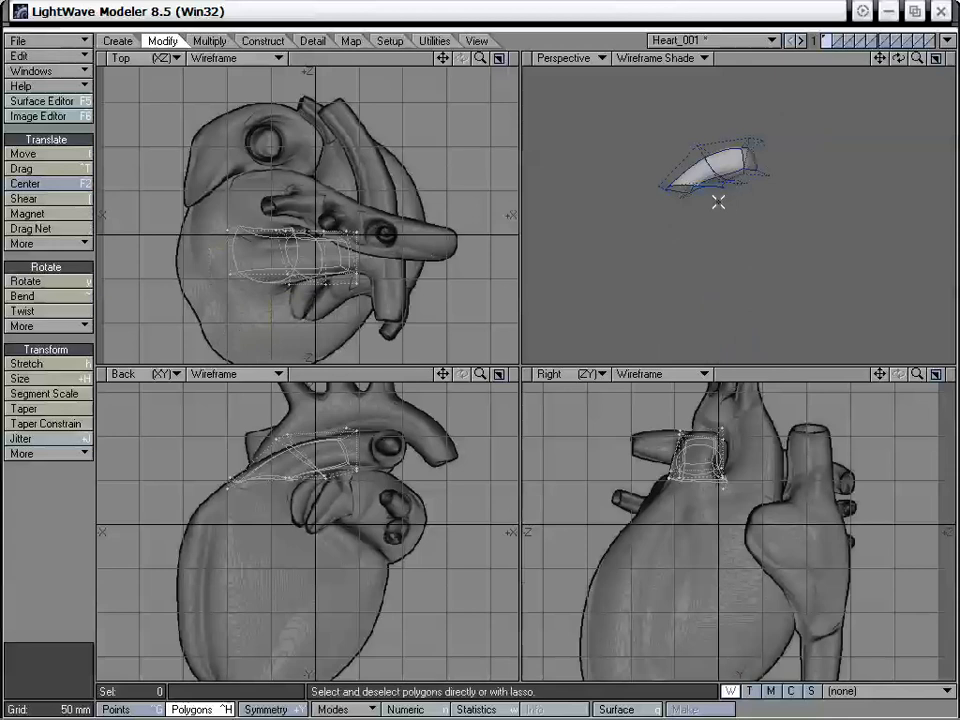
Select the pulmonary artery's open-end polygon, stretch its height to 93%, and adjust its depth in the top view
left_click_drag(718, 202, 710, 233, "alt")
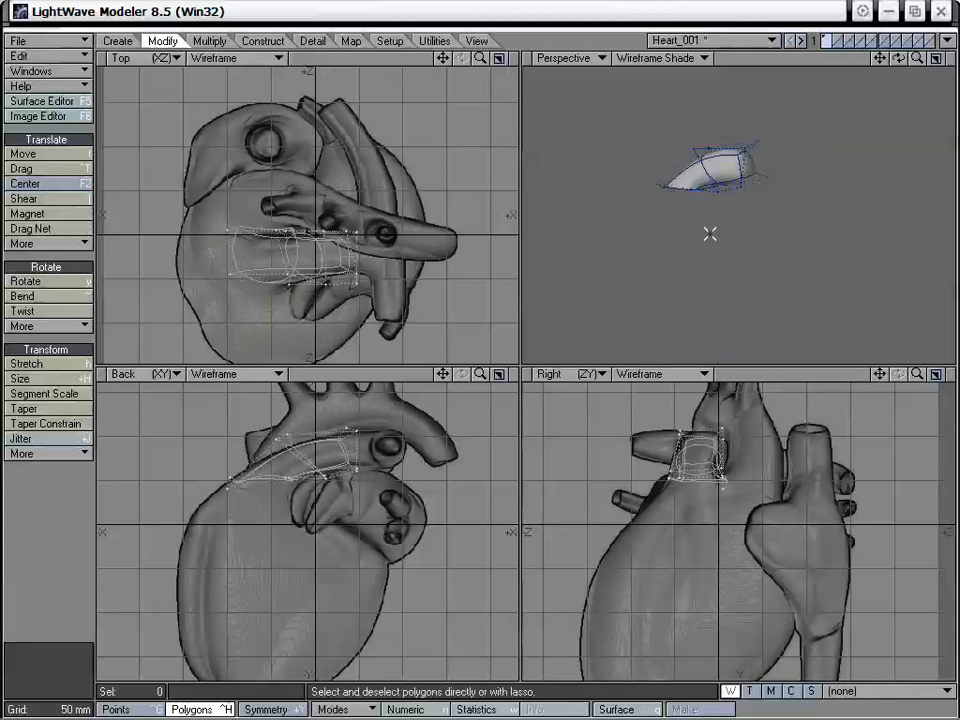
left_click_drag(693, 242, 733, 231, "alt")
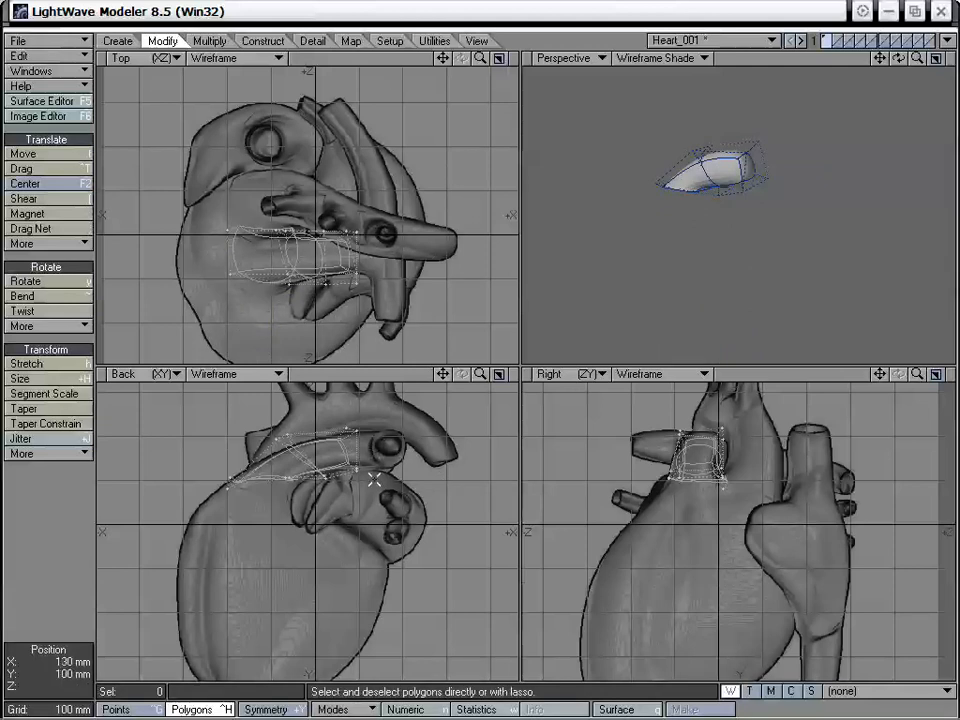
mouse_move(340, 420)
right_mouse_down()
mouse_move(345, 490)
mouse_move(355, 460)
right_mouse_up()
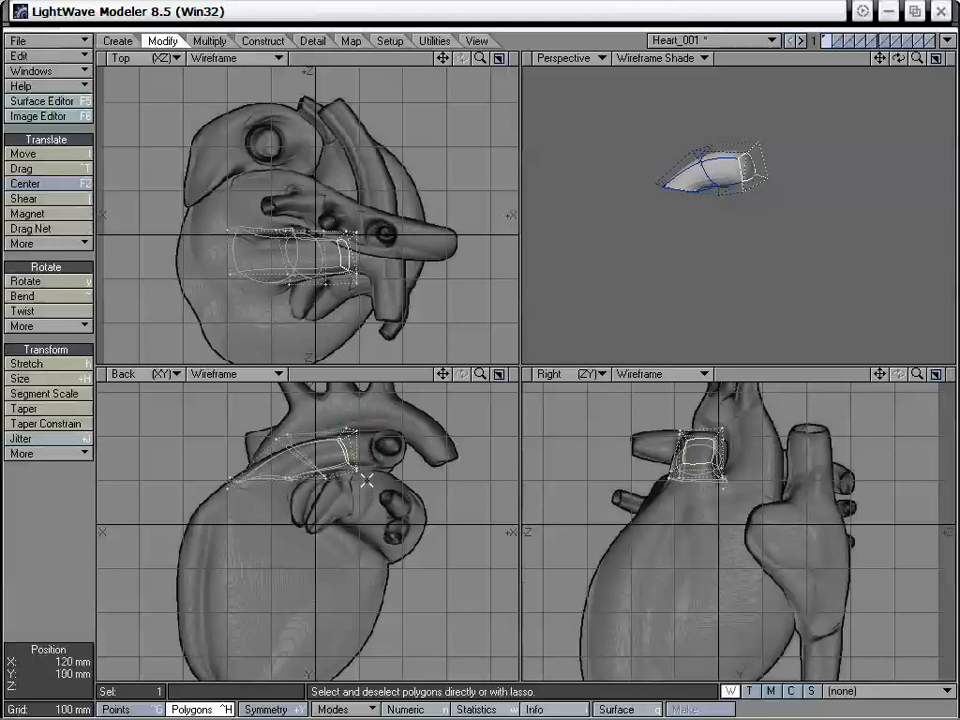
key("h")
left_click_drag(520, 345, 515, 340)
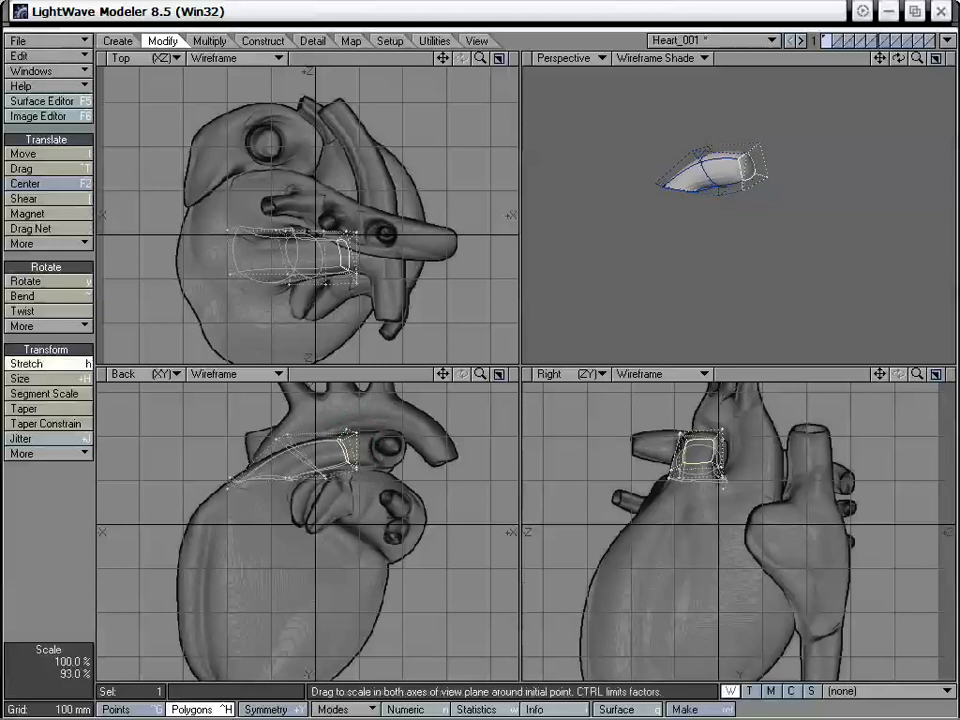
left_click(352, 256)
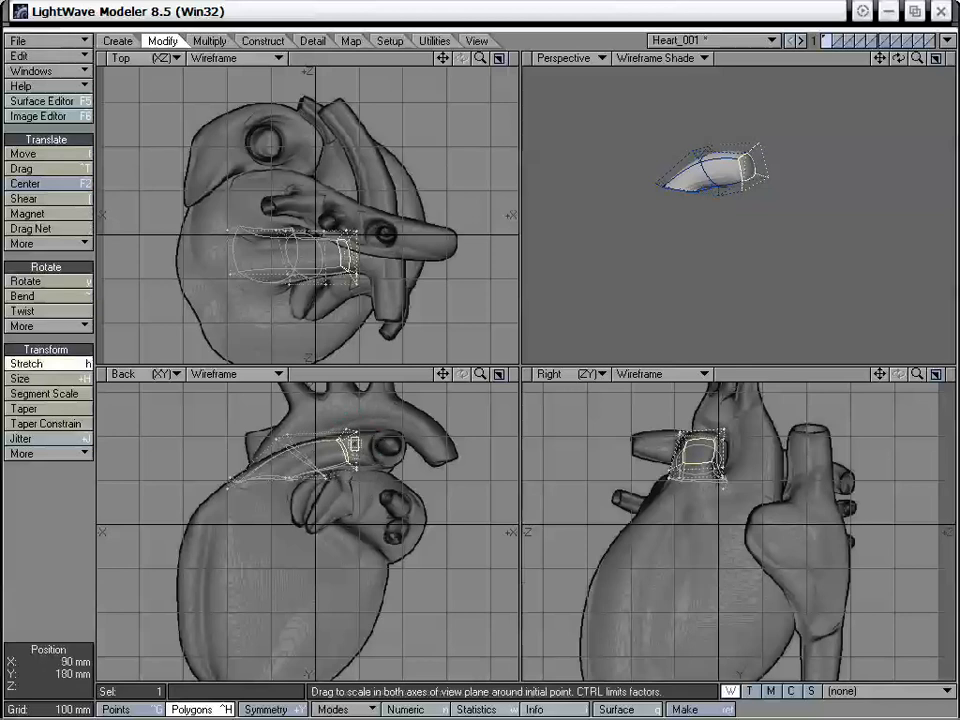
Smooth Shift the artery's end polygon, move the new end further along the template, and rotate it into the bend in the top view
key("f")
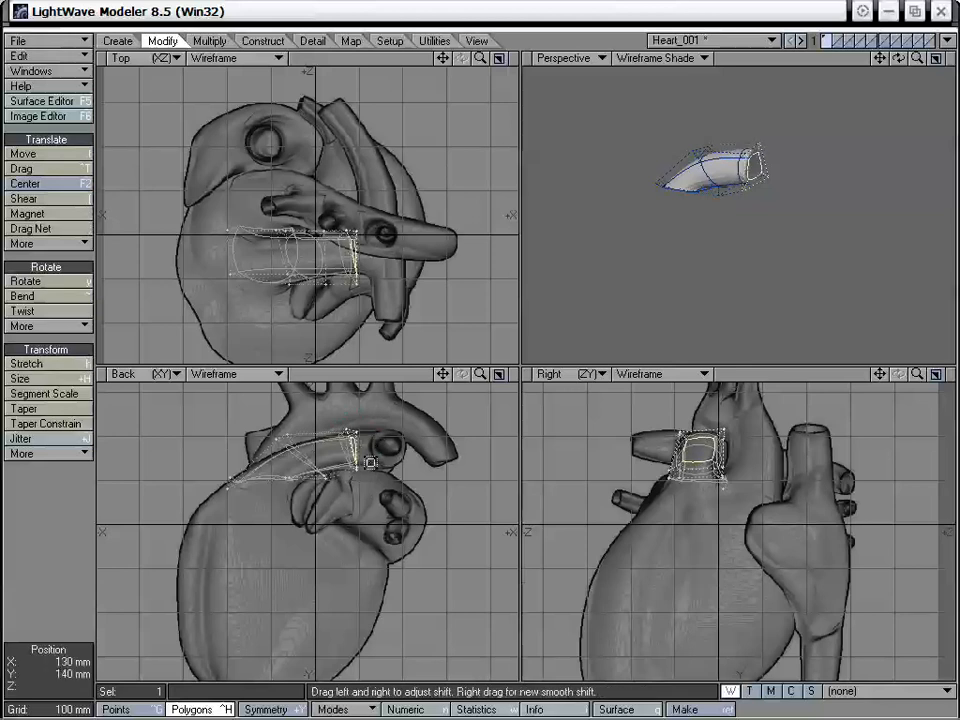
key("t")
left_click_drag(392, 465, 421, 465)
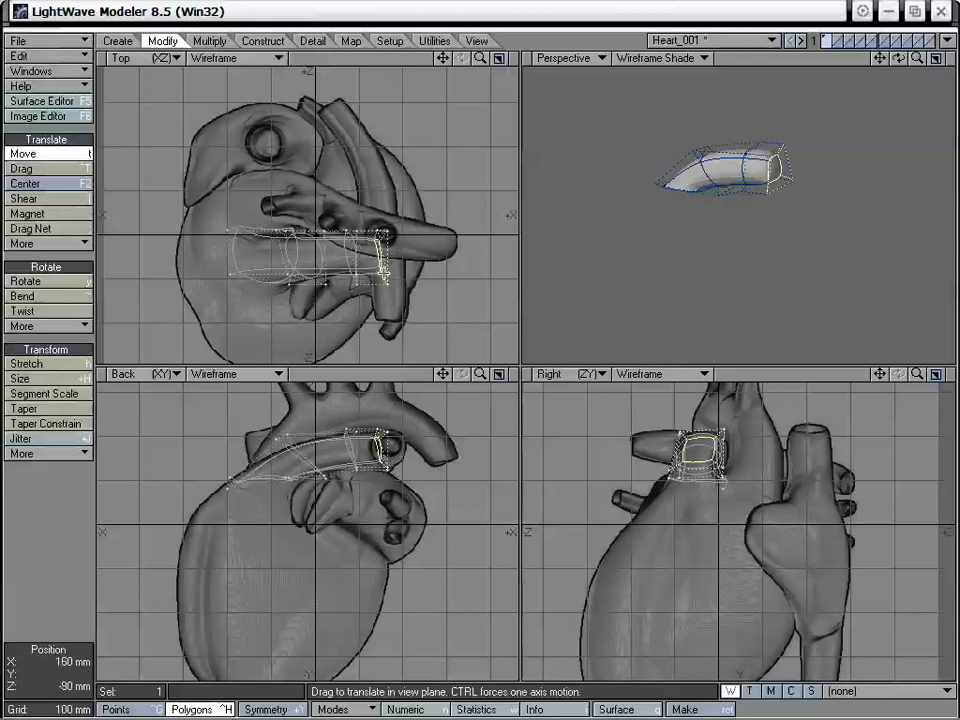
key("y")
mouse_move(300, 200)
left_mouse_down()
mouse_move(250, 194)
mouse_move(290, 184)
left_mouse_up()
key("t")
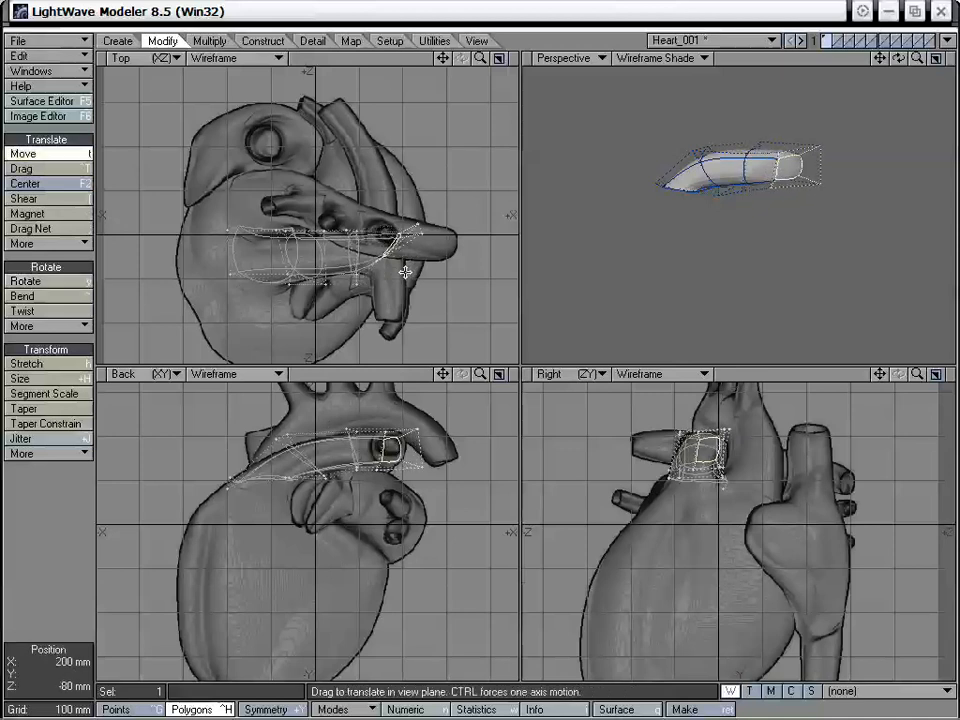
Drag the end polygon's inner and outer corner points in the top view to form a diagonal across the artery's bend
key("ctrl+t")
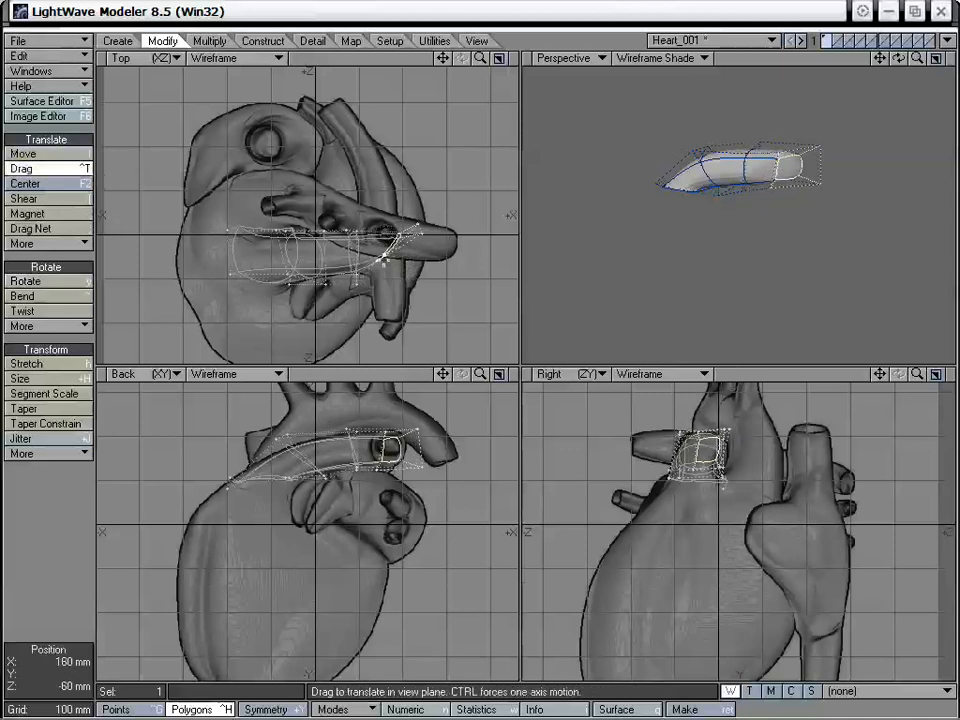
left_click_drag(290, 195, 276, 225)
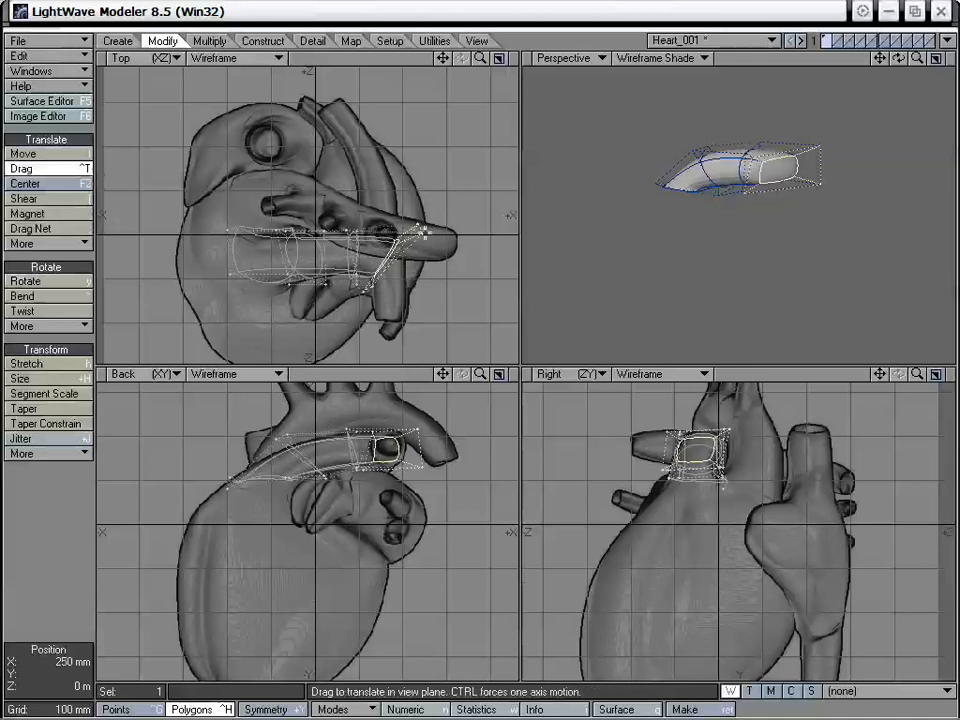
left_click_drag(420, 232, 424, 242)
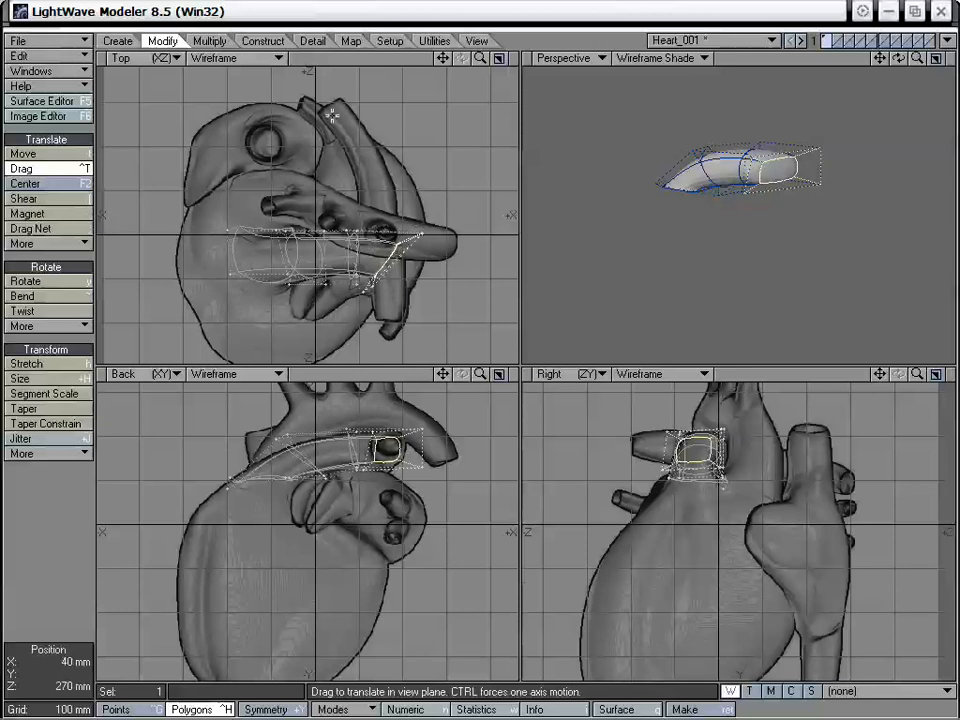
left_click_drag(371, 288, 365, 286)
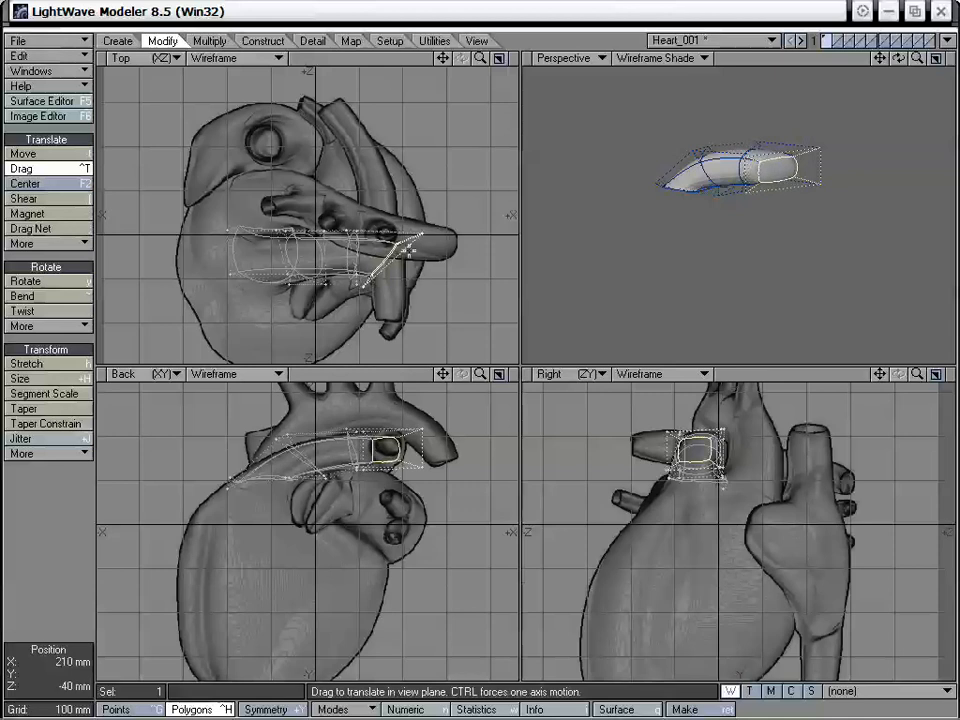
left_click_drag(424, 233, 427, 231)
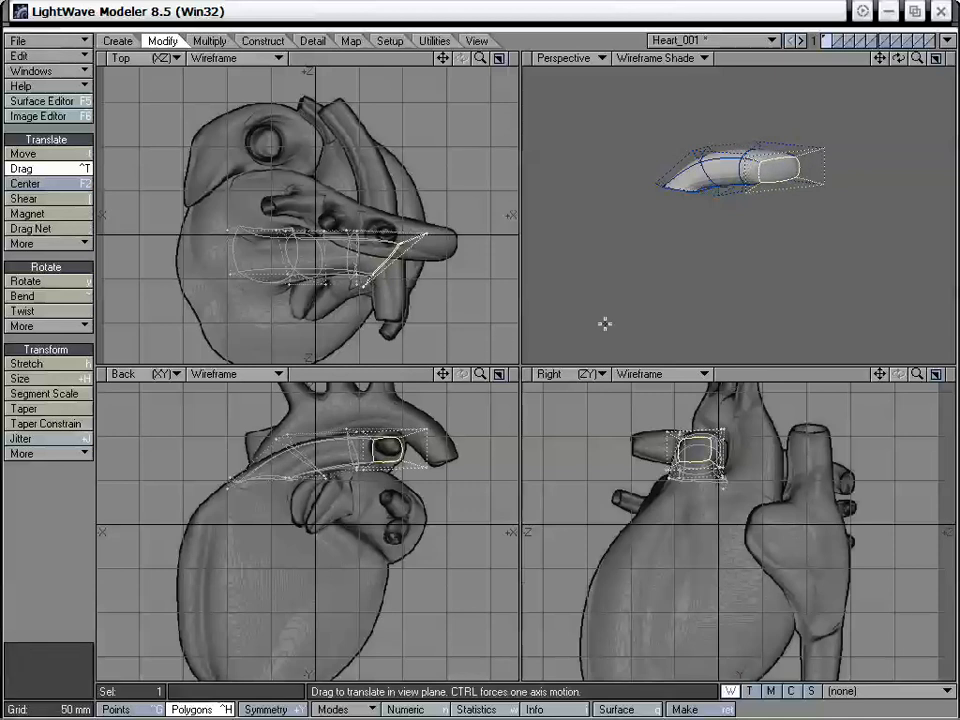
left_click_drag(726, 212, 756, 283, "alt")
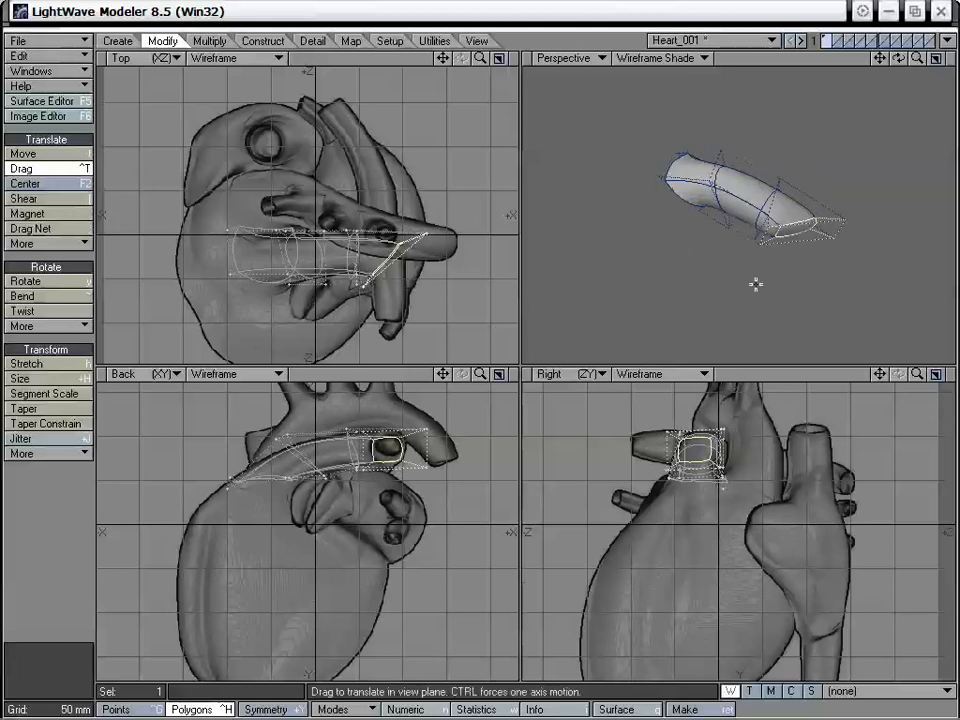
left_click_drag(424, 235, 435, 236)
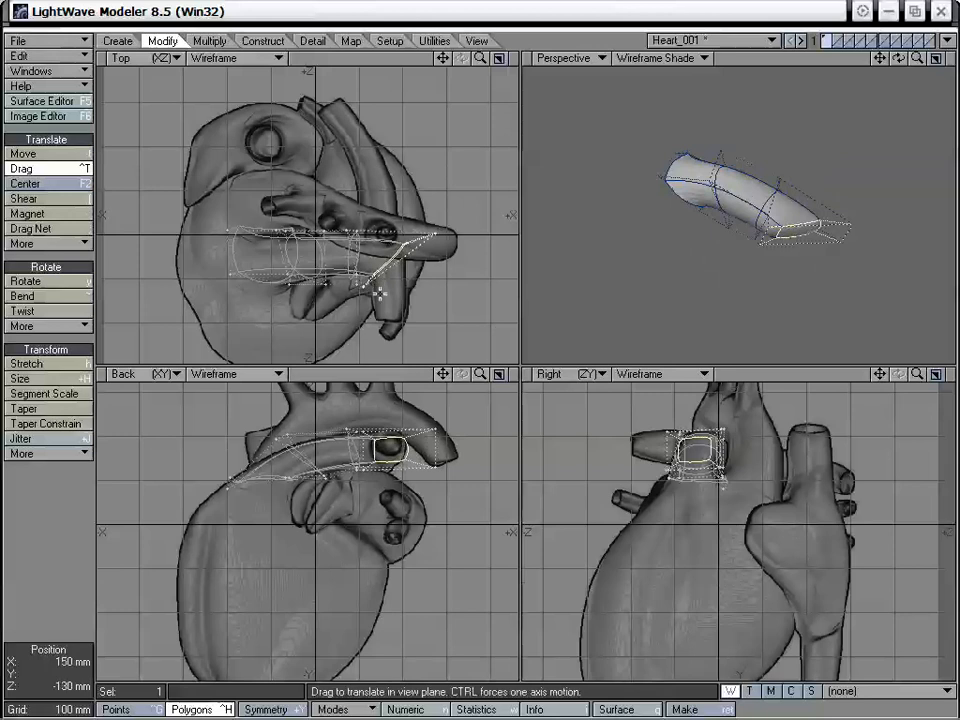
Smooth Shift the diagonal end polygon, narrow it, and move it into the artery's side branch in the top view
key("f")
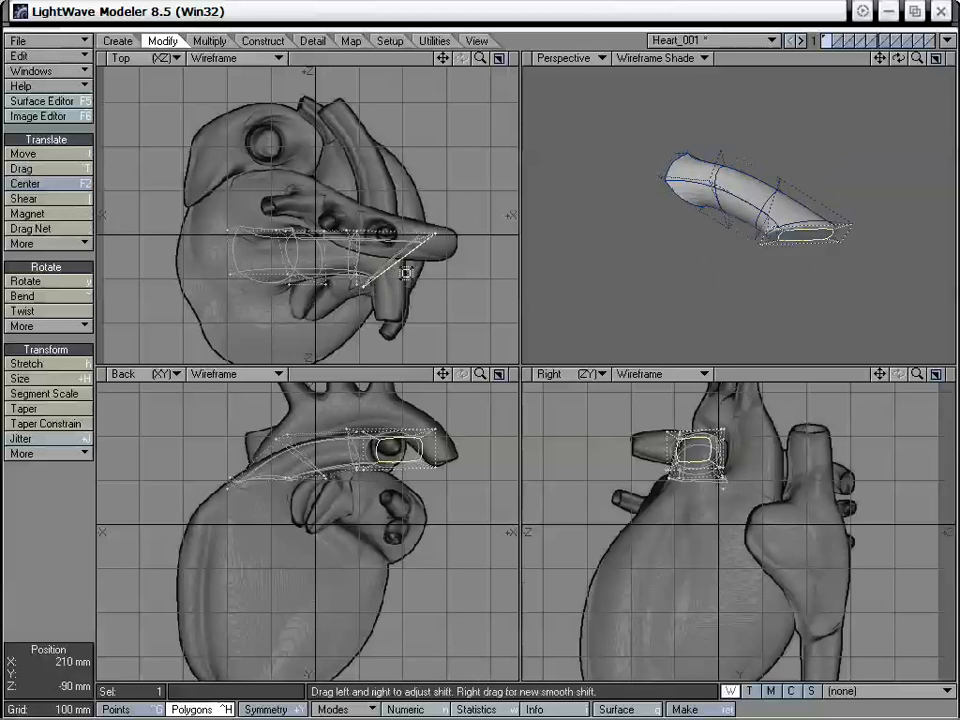
key("h")
left_click_drag(300, 196, 512, 340)
left_click_drag(382, 344, 375, 347)
key("t")
left_click_drag(406, 269, 347, 306)
key("h")
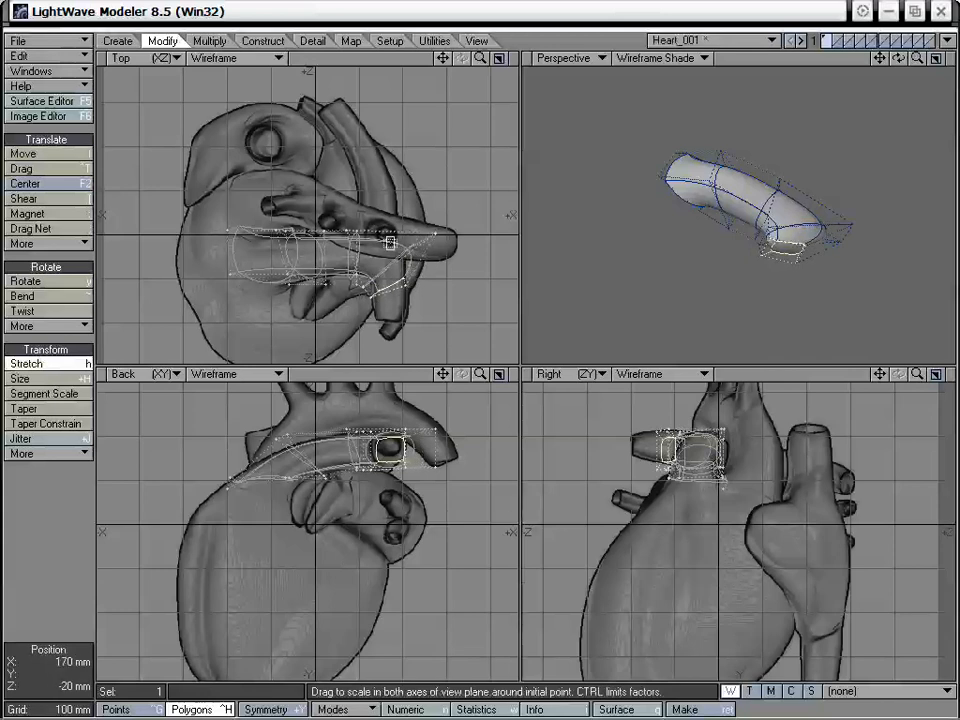
Rotate the branch's end polygon square to the template's branch and move it slightly further along it
key("y")
left_click_drag(401, 304, 476, 340)
key("t")
left_click_drag(392, 297, 395, 302)
key("space")
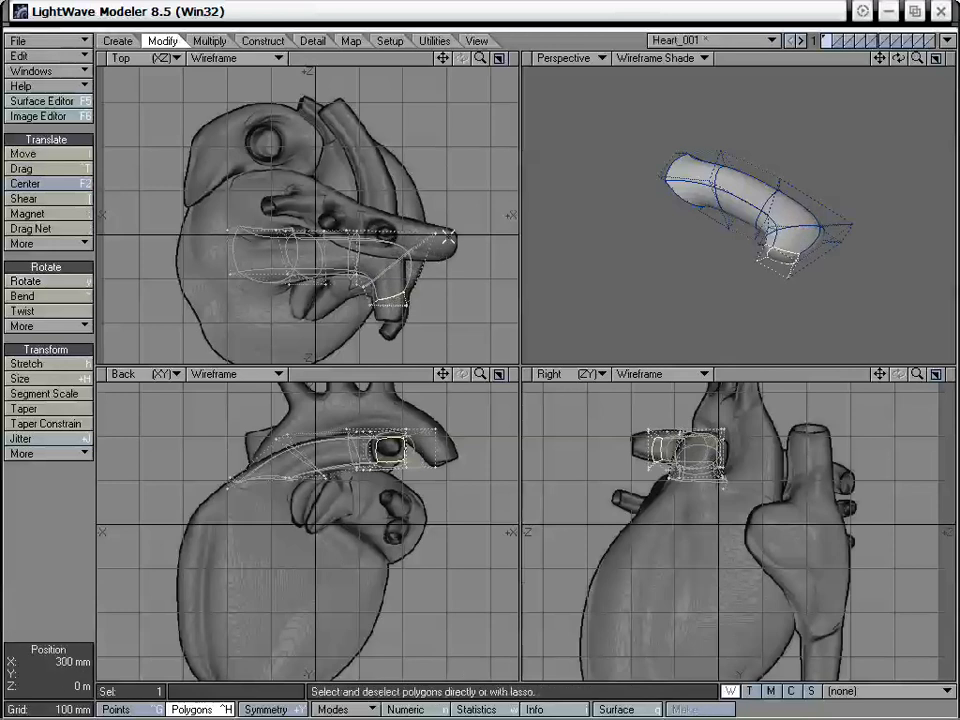
Drag the outer corner points of the artery's bend inward to match the template in the top view
key("ctrl+t")
left_click_drag(437, 232, 454, 236)
key("space")
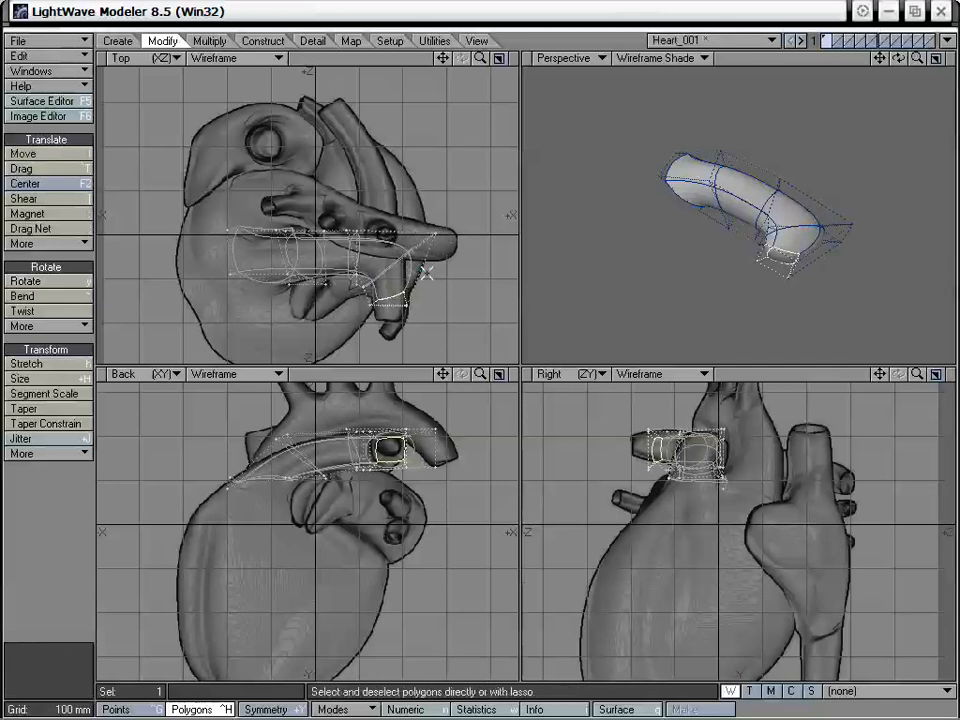
right_click_drag(424, 269, 470, 247)
key("ctrl+t")
left_click_drag(437, 233, 423, 229)
key("space")
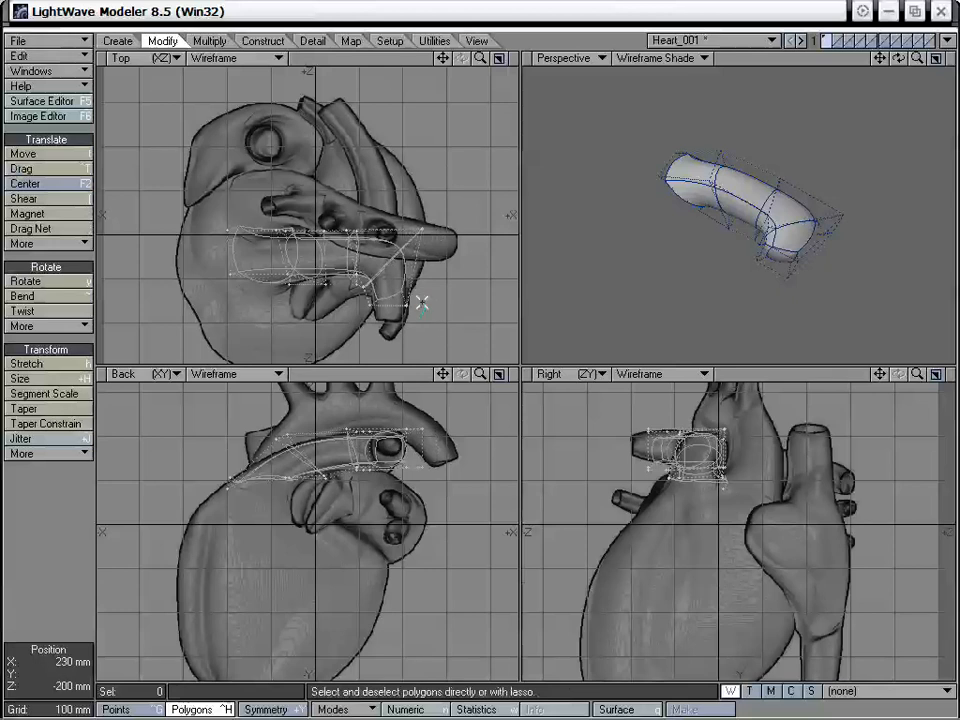
Smooth Shift the branch's end polygon and move the new end to the tip of the template's branch
right_click_drag(384, 291, 413, 311)
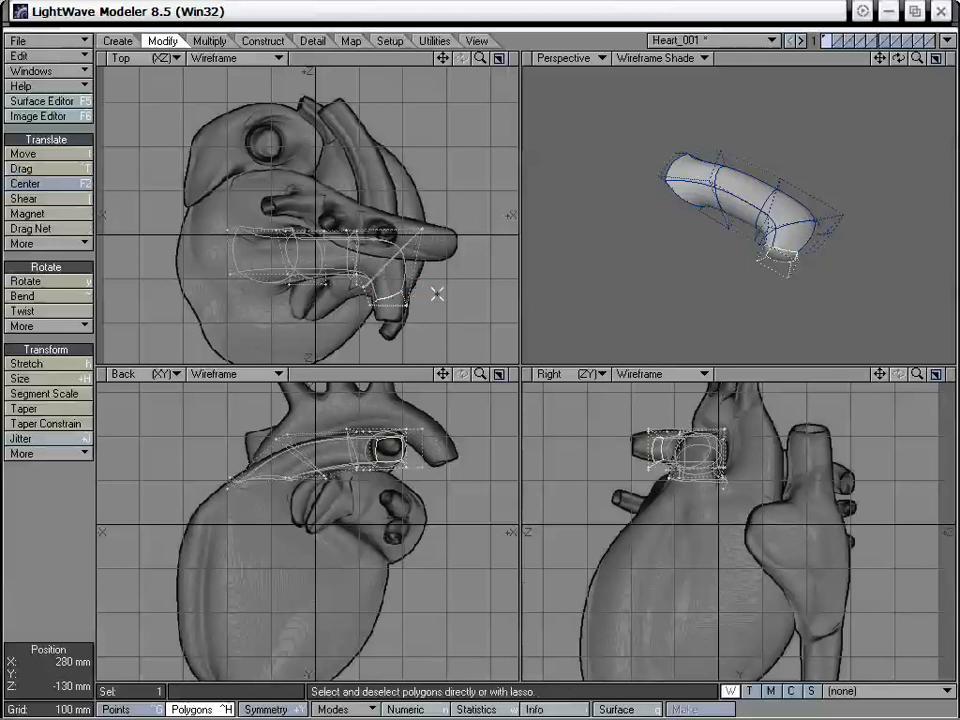
key("shift+f")
left_click(418, 287)
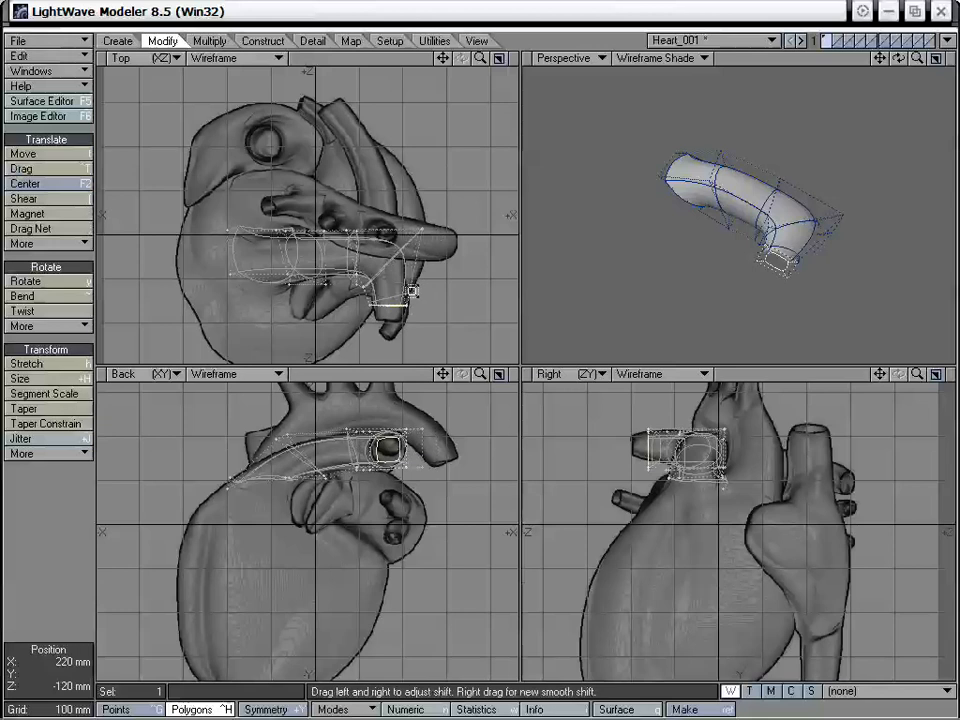
key("t")
left_click_drag(411, 292, 411, 308)
Stretch the branch's end polygon shorter in the back view to taper the tip, and clear the selection
key("space")
mouse_move(422, 286)
right_mouse_down()
mouse_move(352, 294)
mouse_move(460, 300)
right_mouse_up()
left_click_drag(755, 286, 751, 200, "alt")
left_click(755, 200)
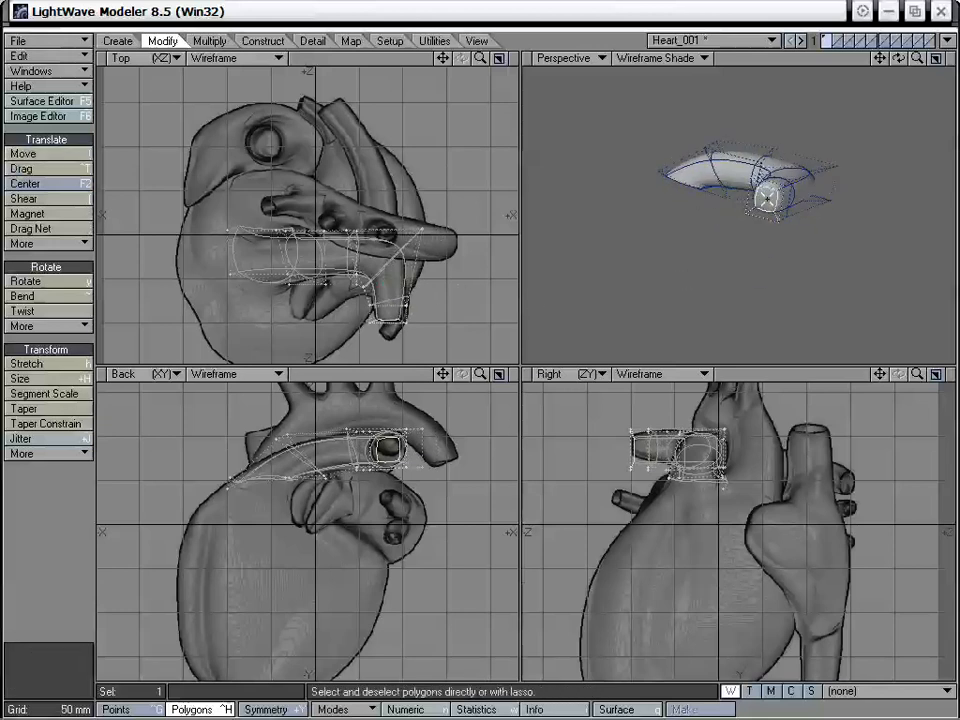
key("h")
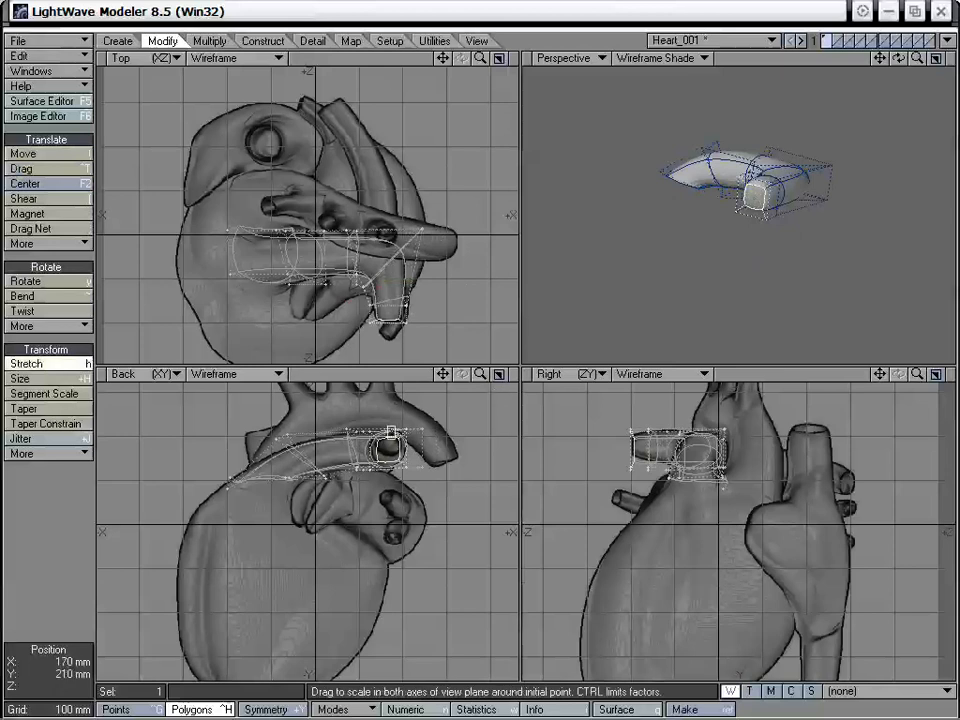
left_click_drag(390, 434, 391, 467)
key("space")
mouse_move(400, 400)
right_mouse_down()
mouse_move(339, 587)
mouse_move(385, 586)
right_mouse_up()
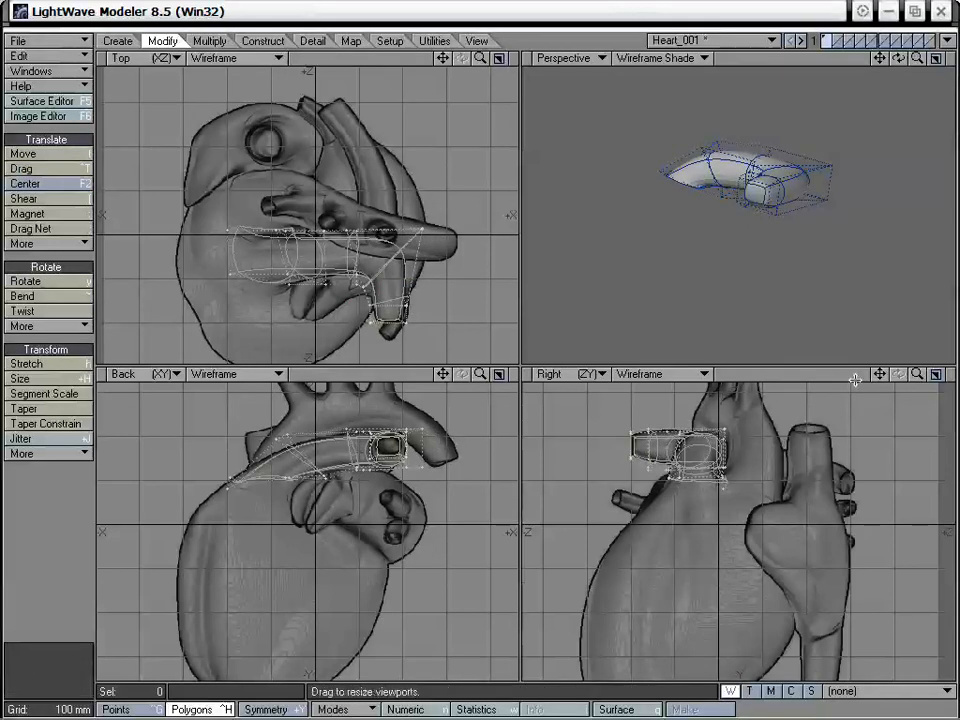
Select the two lower points of the branch's middle section and raise them 10 mm in the side view
left_click_drag(879, 374, 945, 374)
left_click_drag(881, 376, 955, 391)
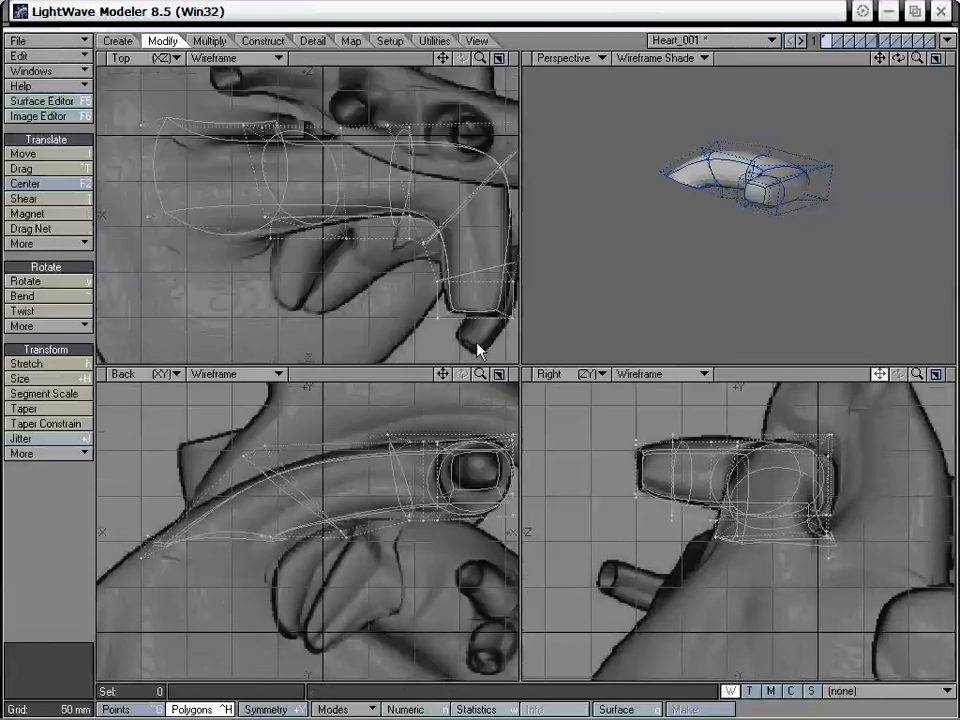
key("ctrl+g")
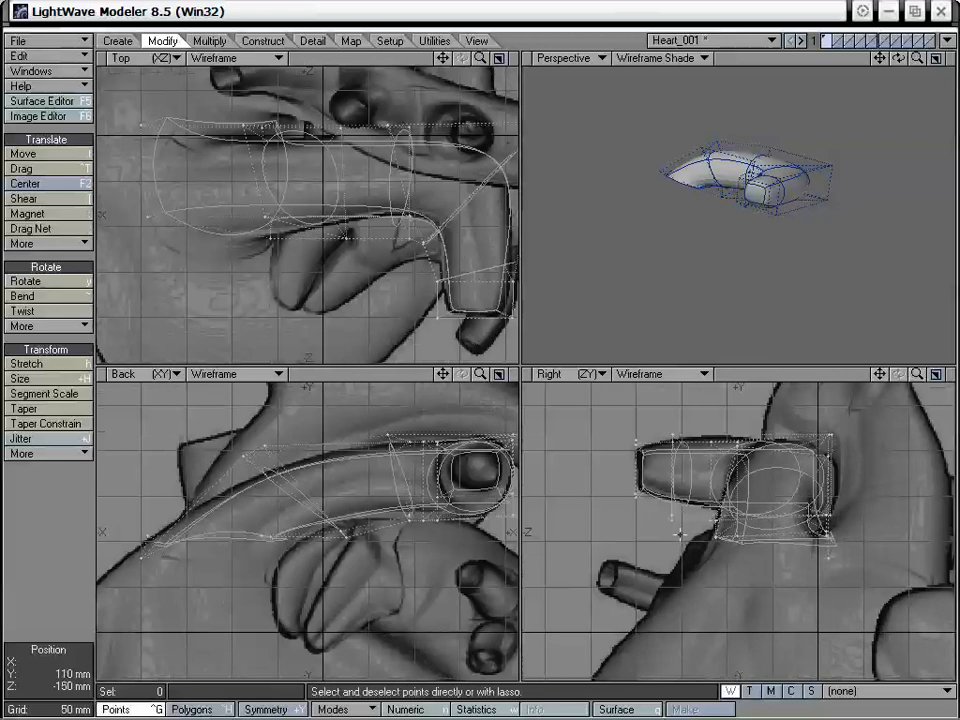
left_click_drag(655, 520, 682, 520)
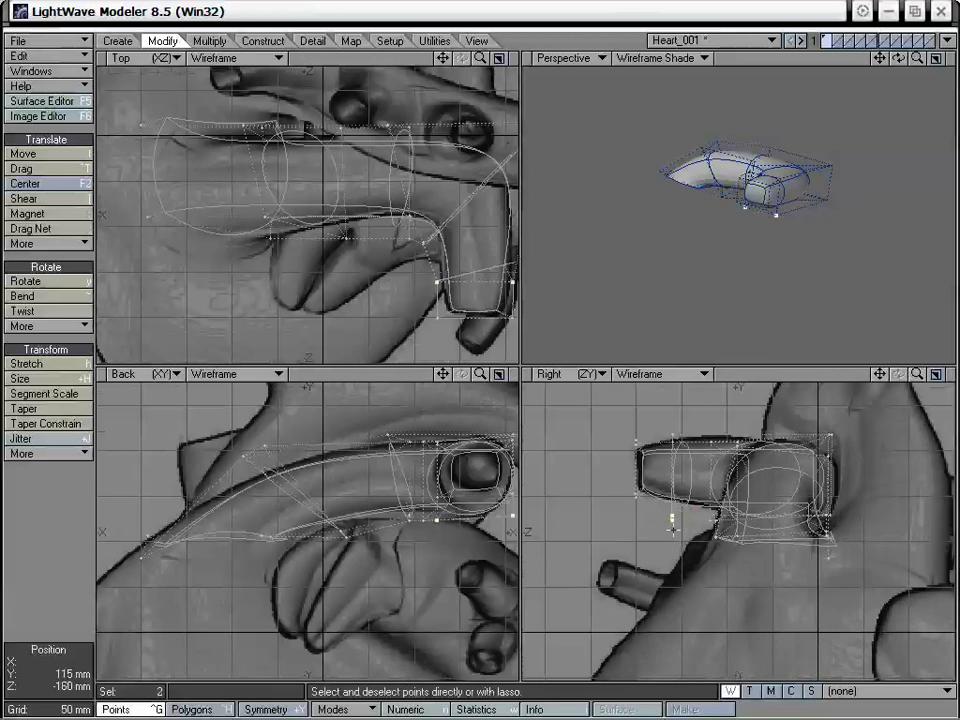
key("t")
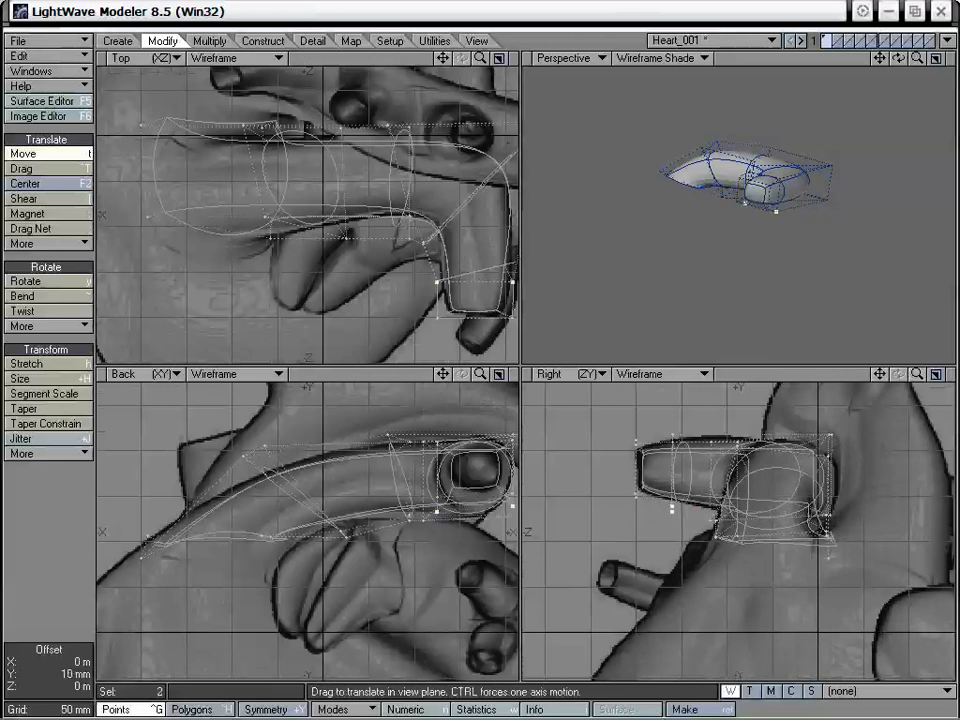
key("space")
Raise the same two lower branch points further toward the template's underside and clear the point selection
key("ctrl+h")
right_click_drag(688, 477, 697, 541)
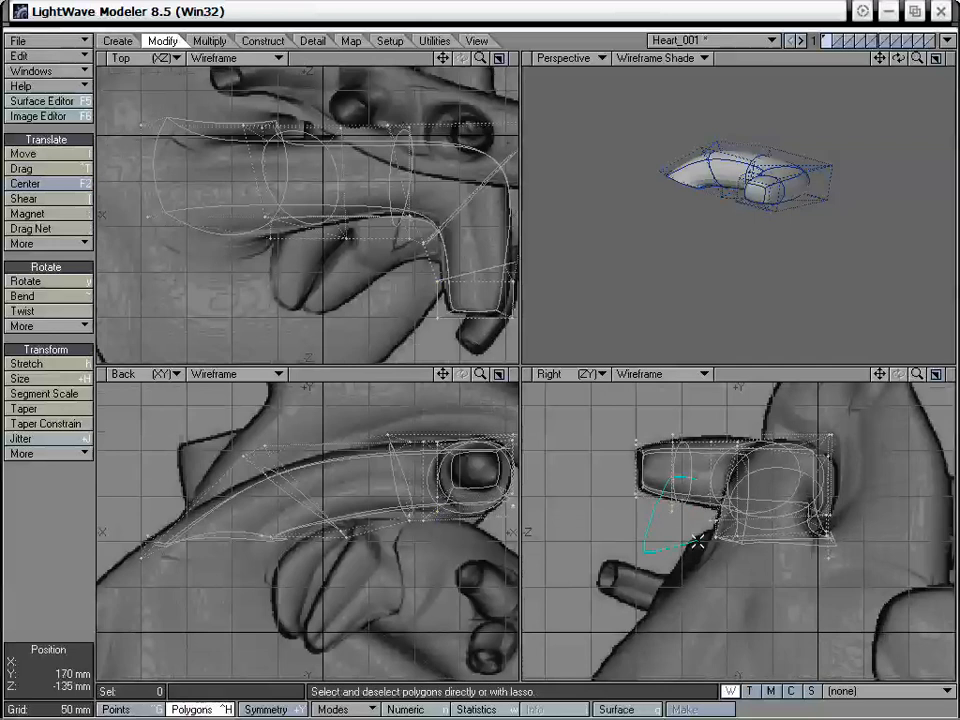
mouse_move(354, 251)
right_mouse_down()
mouse_move(330, 188)
mouse_move(351, 309)
right_mouse_up()
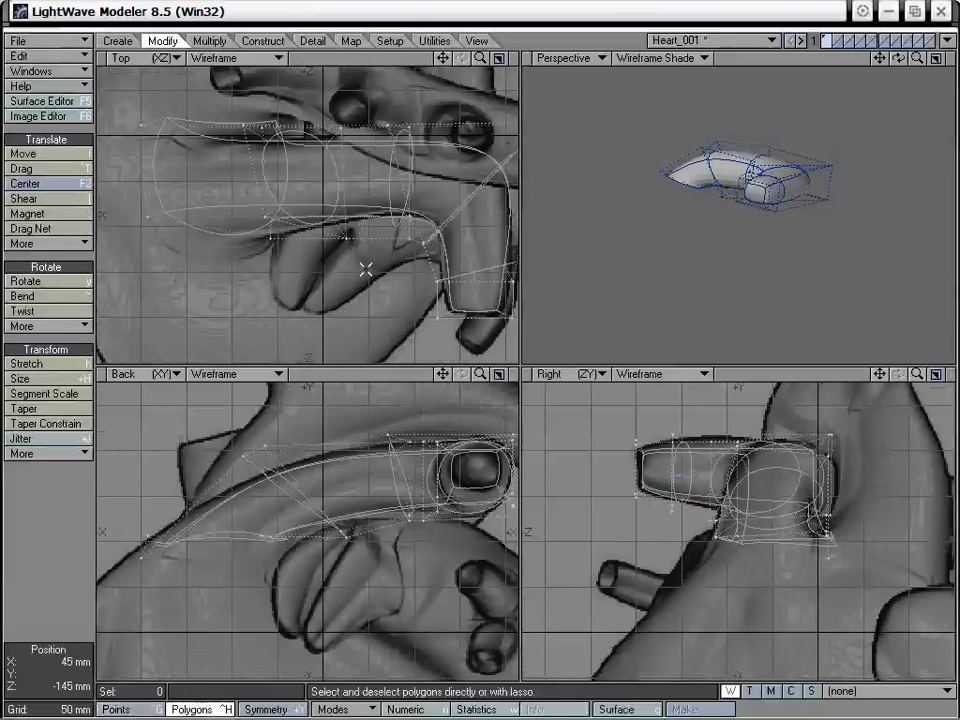
key("ctrl+g")
mouse_move(266, 198)
right_mouse_down()
mouse_move(262, 100)
mouse_move(255, 231)
right_mouse_up()
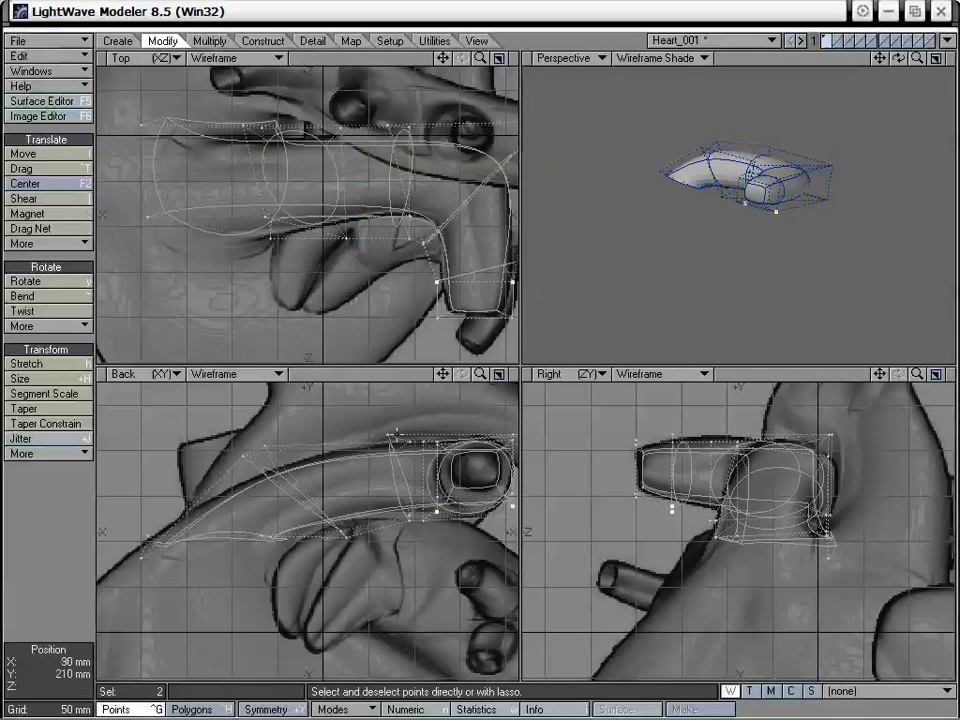
key("t")
left_click_drag(731, 536, 728, 531)
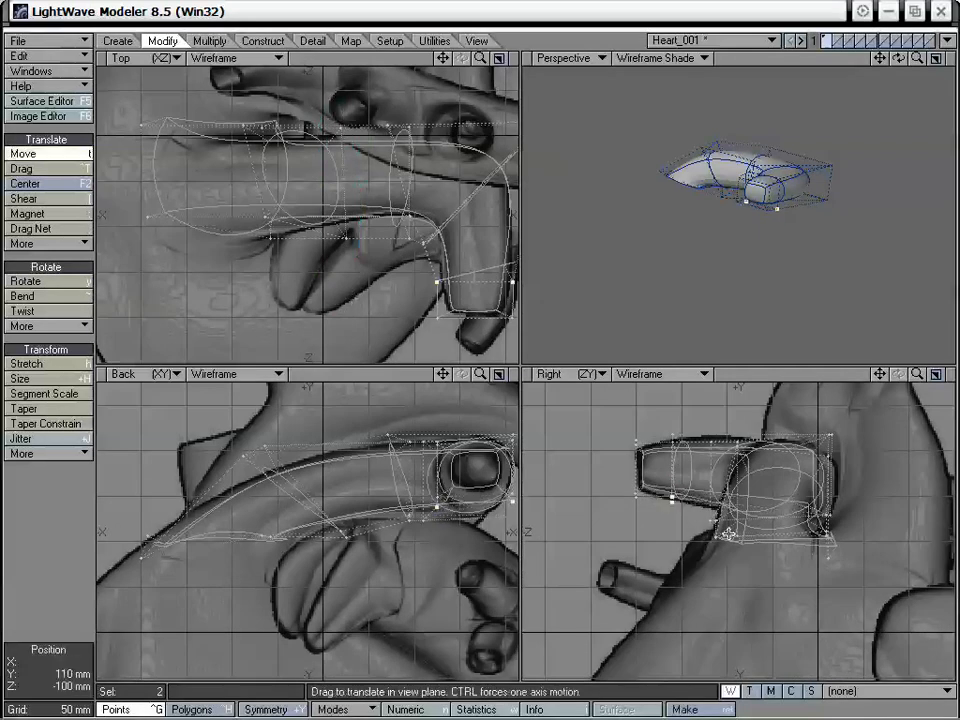
key("space")
mouse_move(744, 454)
right_mouse_down()
mouse_move(724, 422)
mouse_move(808, 465)
right_mouse_up()
mouse_move(718, 255)
left_mouse_down("alt")
mouse_move(696, 251)
mouse_move(729, 231)
mouse_move(806, 229)
mouse_move(790, 236)
left_mouse_up("alt")
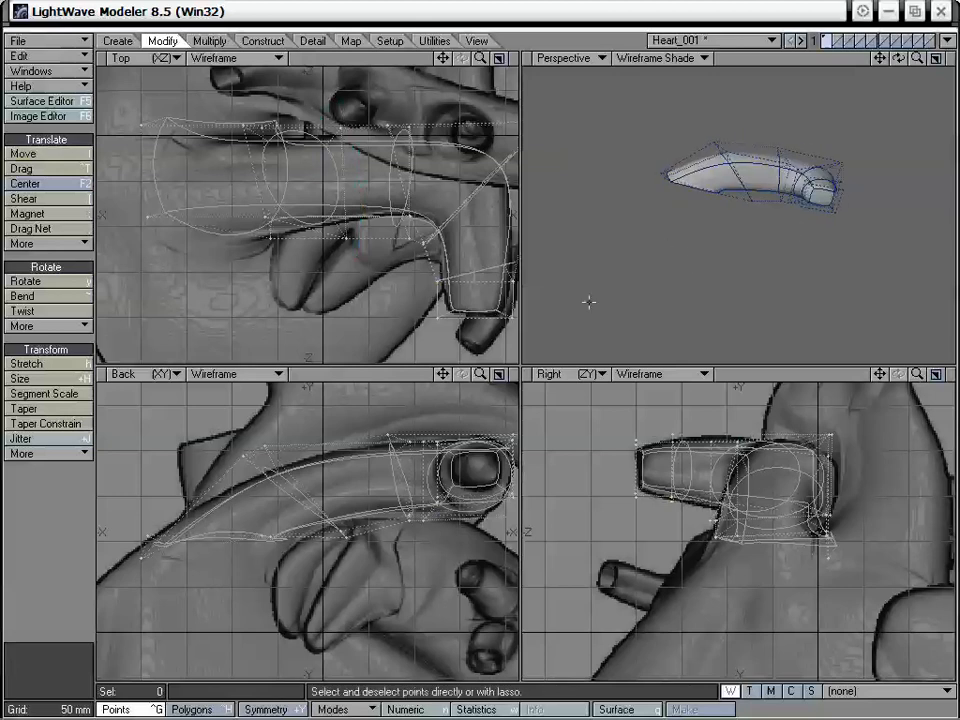
key("space")
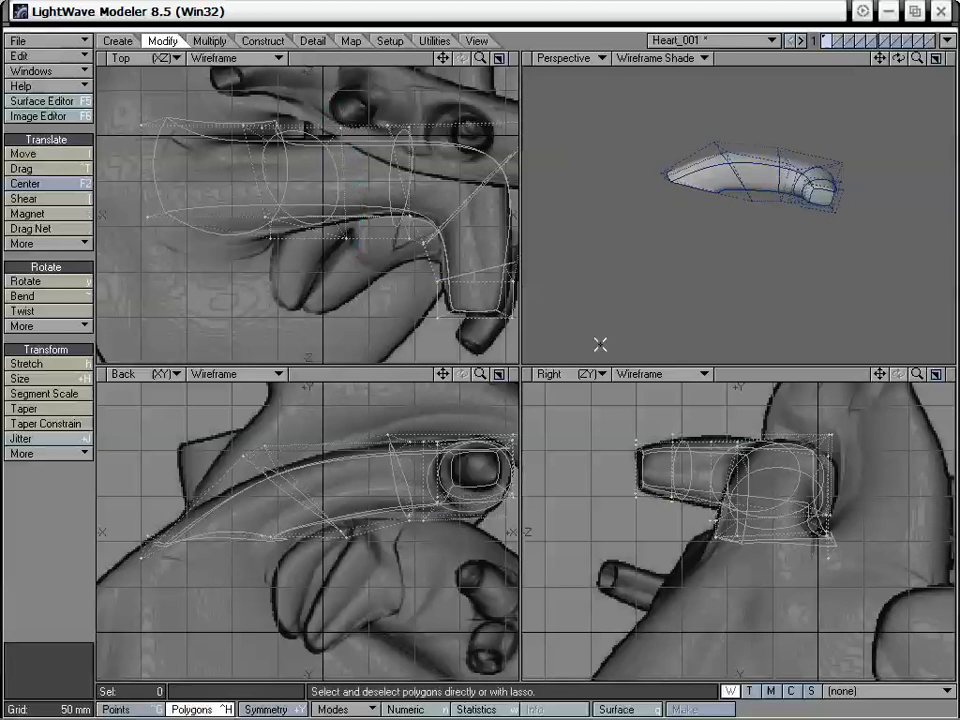
Smooth Shift the side branch's end polygon and stretch the new face to about 76% by 79% in the back view to form a rim
left_click(826, 201)
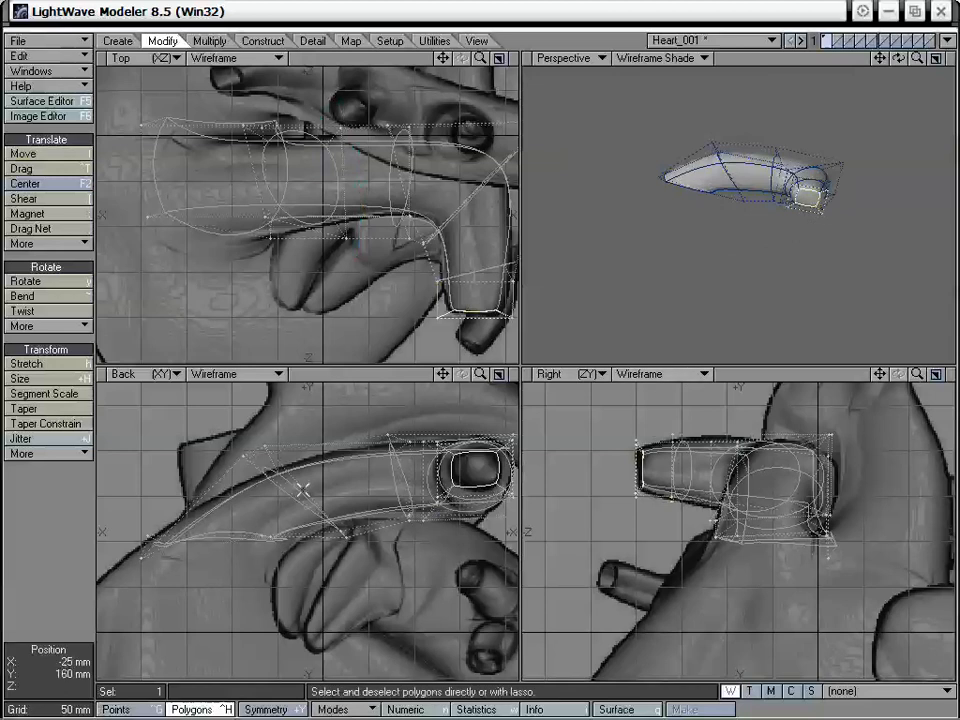
key("shift+f")
left_click(465, 477)
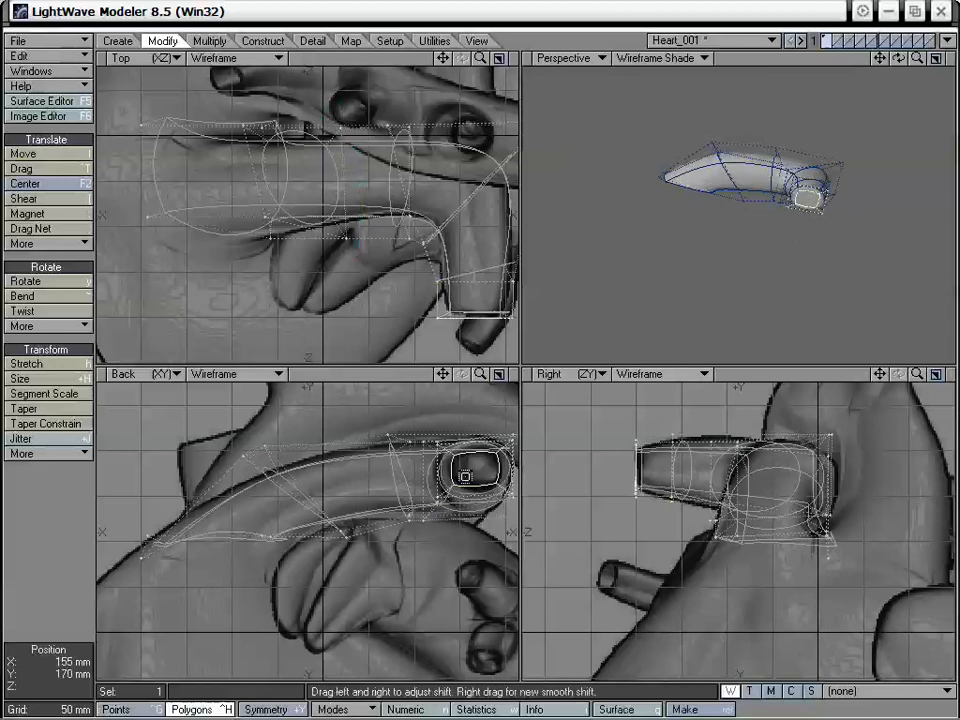
key("h")
left_click_drag(475, 468, 447, 490)
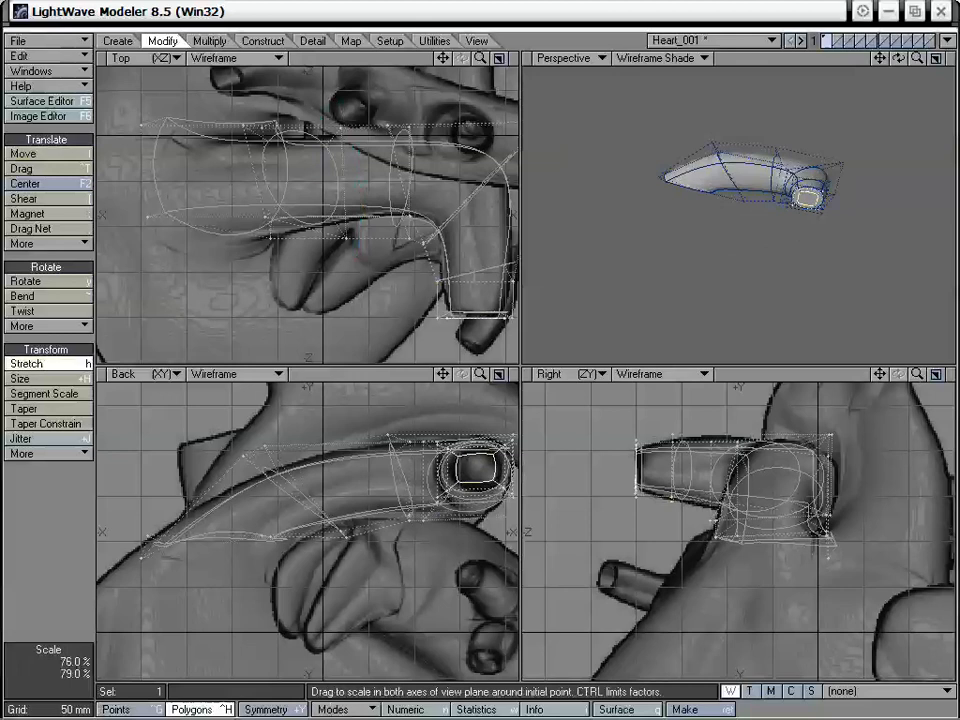
Smooth Shift the inset end face again and move it back inside the branch in the top view to hollow the tip
left_click_drag(881, 58, 829, 59)
left_click_drag(838, 179, 589, 285, "alt")
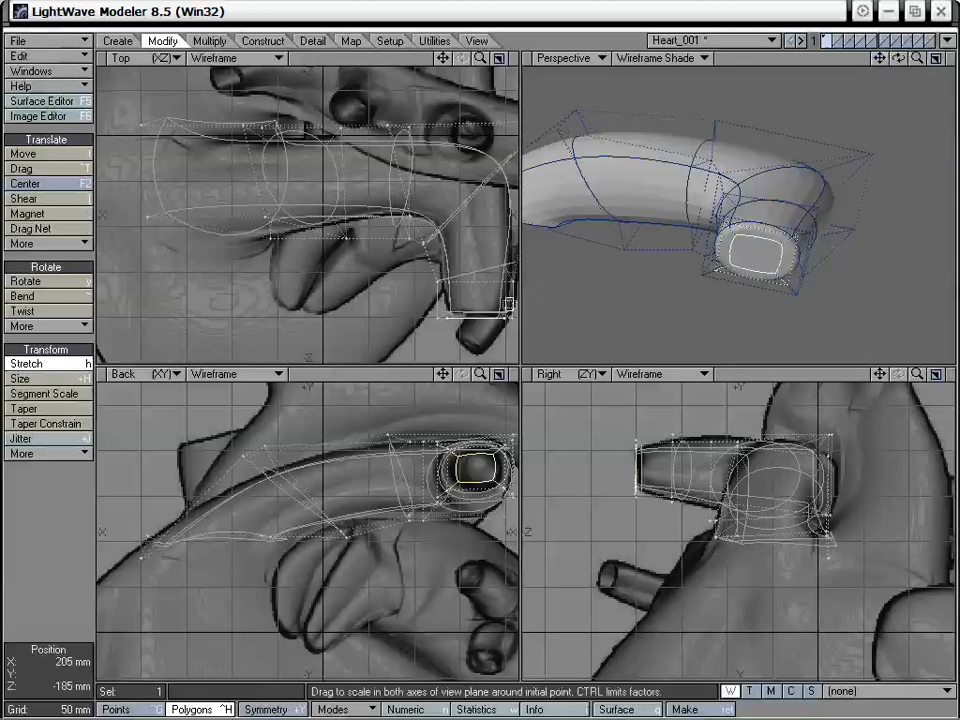
key("shift+f")
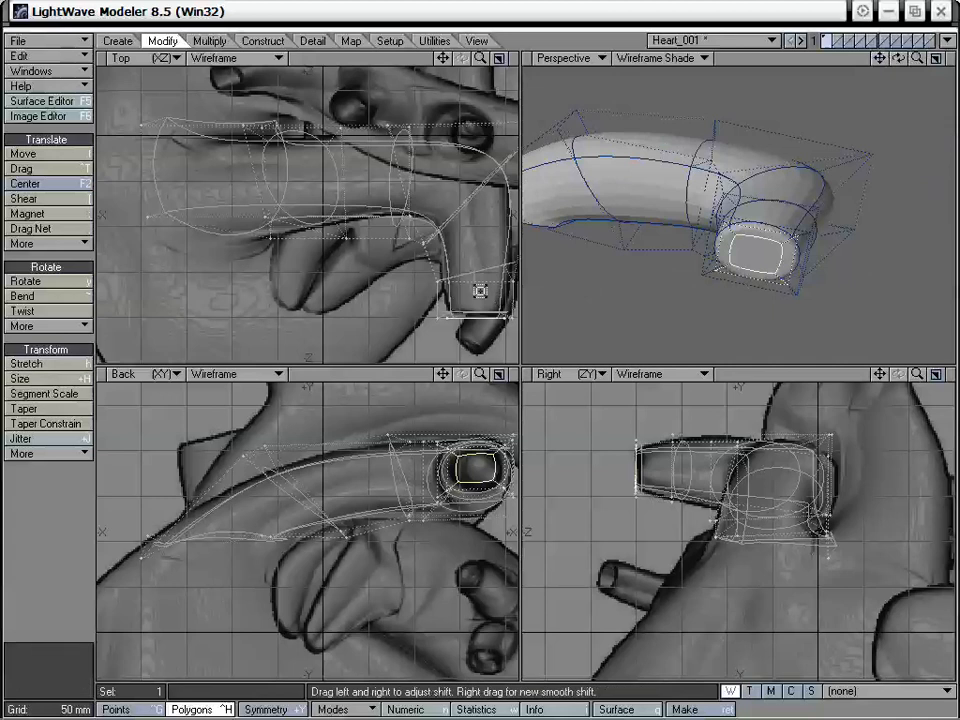
left_click(430, 277)
key("t")
left_click_drag(466, 319, 466, 277, "ctrl")
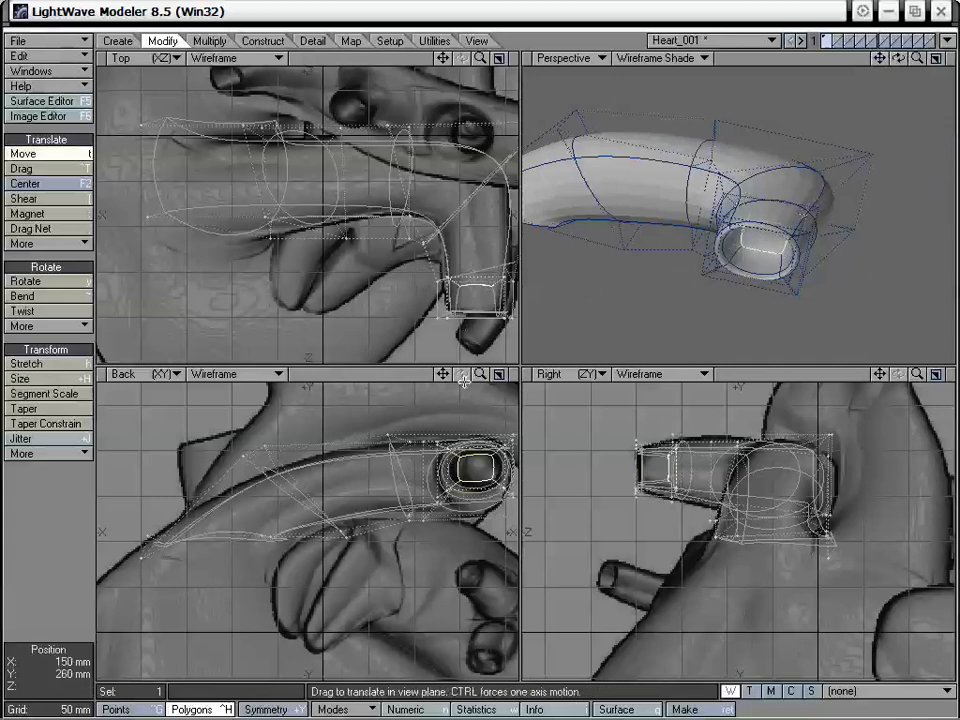
Stretch the inner end face of the hollow slightly smaller in the back view and clear the selection
key("h")
left_click_drag(478, 464, 467, 483)
left_click(58, 533)
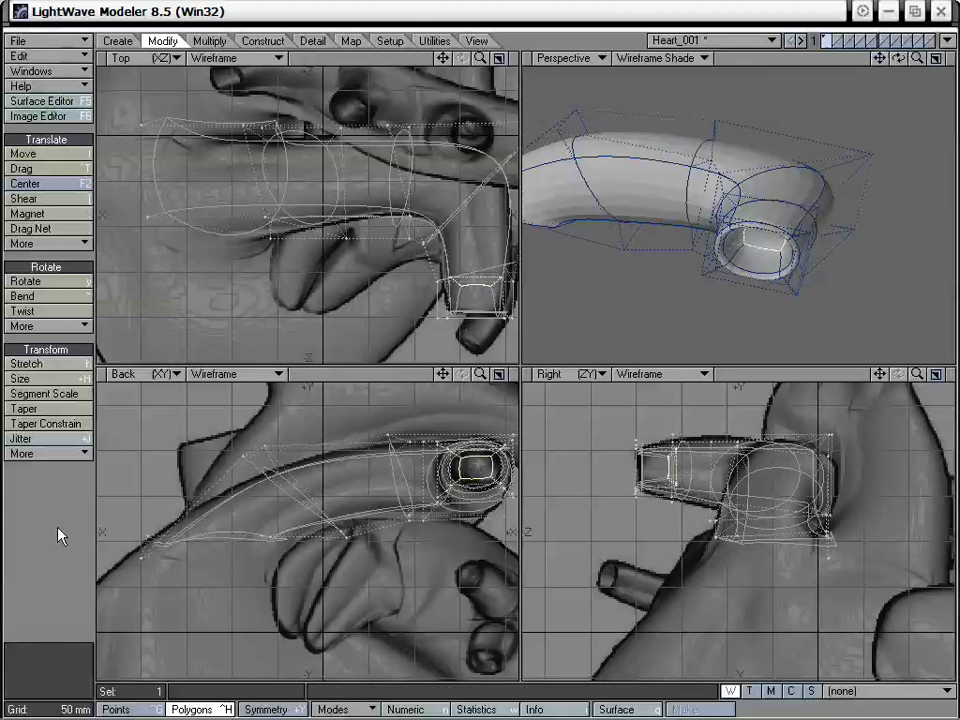
left_click(58, 533)
Select the points on the inner side of the branch tip and move them slightly toward +X in the top view to narrow it
mouse_move(787, 210)
left_mouse_down("alt")
mouse_move(802, 211)
mouse_move(783, 231)
left_mouse_up("alt")
key("ctrl+g")
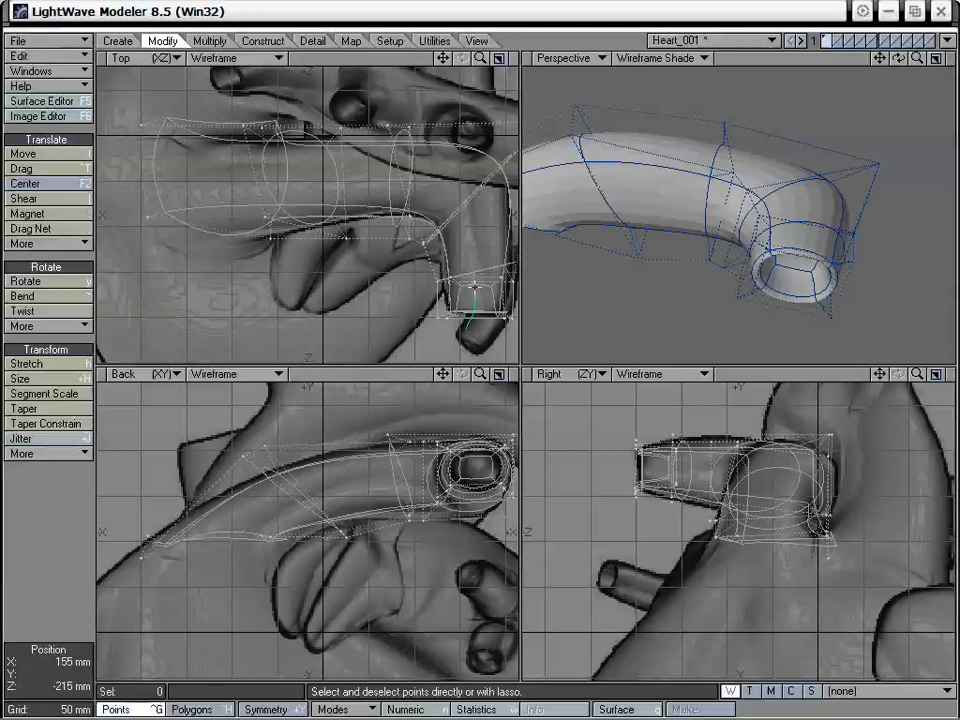
right_click_drag(467, 330, 481, 325)
key("t")
left_click_drag(466, 302, 471, 302)
key("space")
mouse_move(462, 335)
right_mouse_down()
mouse_move(471, 229)
mouse_move(466, 236)
right_mouse_up()
Move the two points at the inner corner of the bend toward +X and +Z in the top view, and clear the selection
left_click(425, 242)
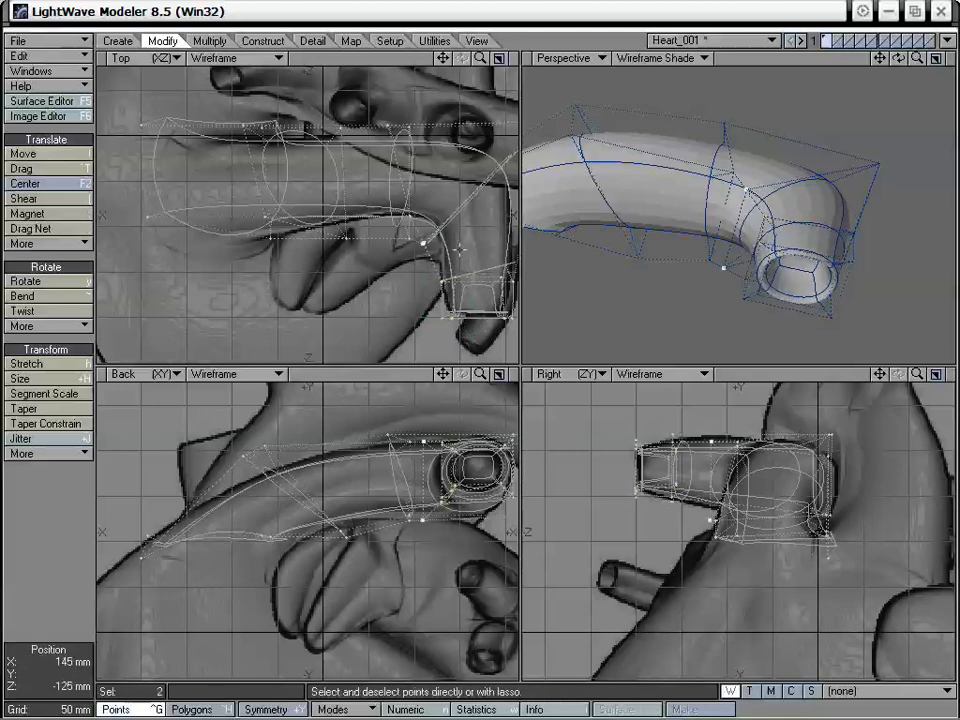
key("t")
left_click_drag(444, 250, 458, 232)
key("space")
mouse_move(390, 205)
right_mouse_down()
mouse_move(490, 176)
mouse_move(465, 246)
right_mouse_up()
Examine the pulmonary artery, its bend and the hollow side branch from several angles, comparing them with the templates
mouse_move(714, 217)
left_mouse_down("alt")
mouse_move(720, 194)
mouse_move(686, 201)
mouse_move(664, 231)
left_mouse_up("alt")
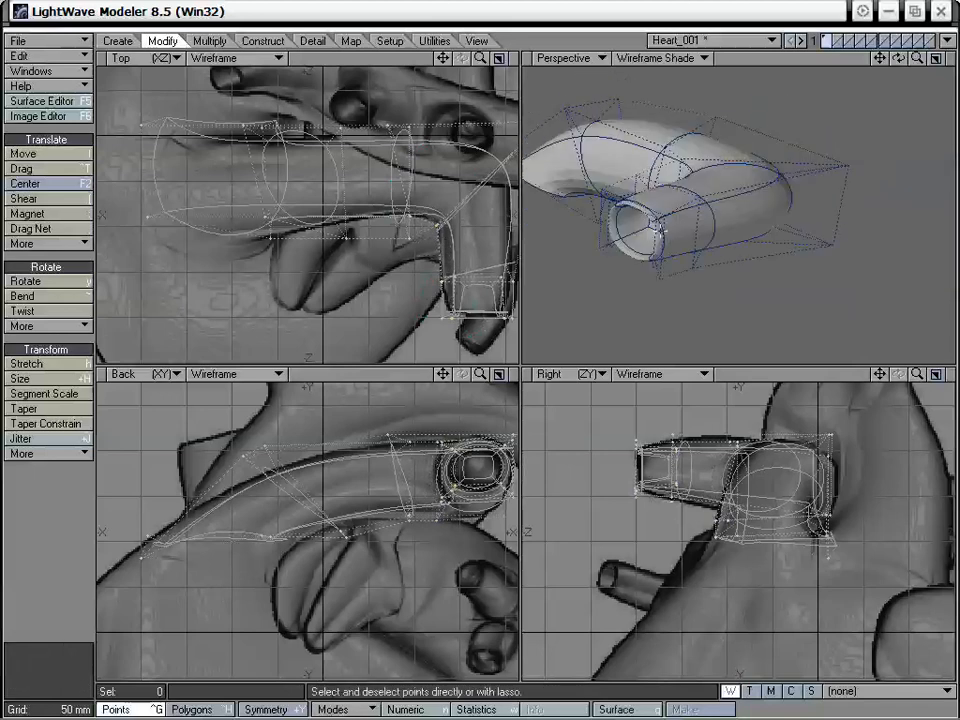
left_click_drag(732, 150, 728, 180, "alt")
left_click_drag(443, 59, 362, 121)
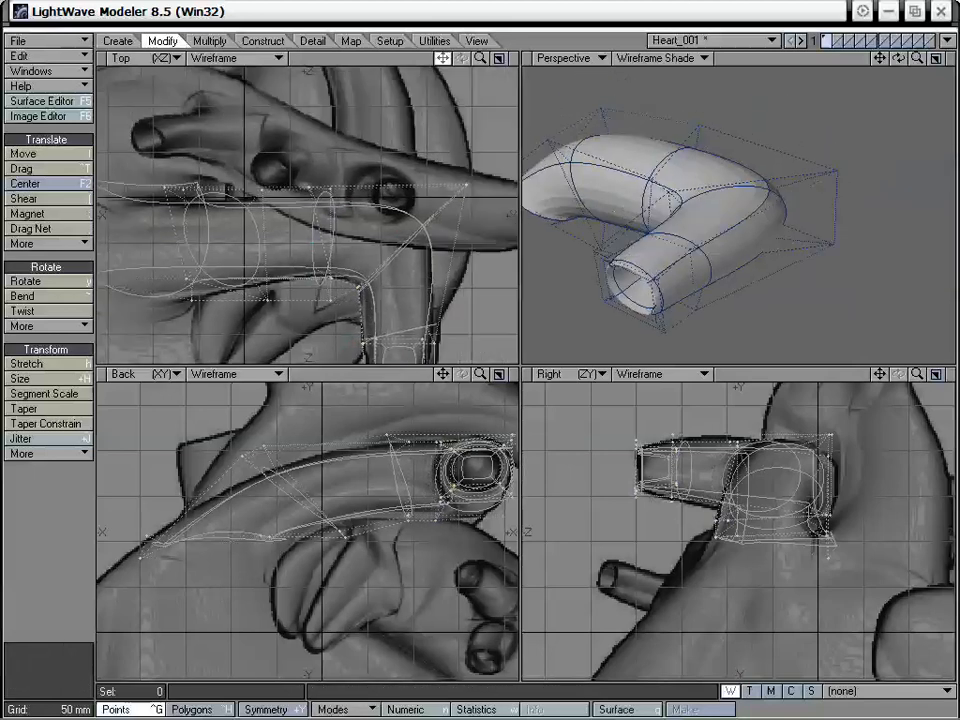
left_click_drag(479, 59, 434, 59)
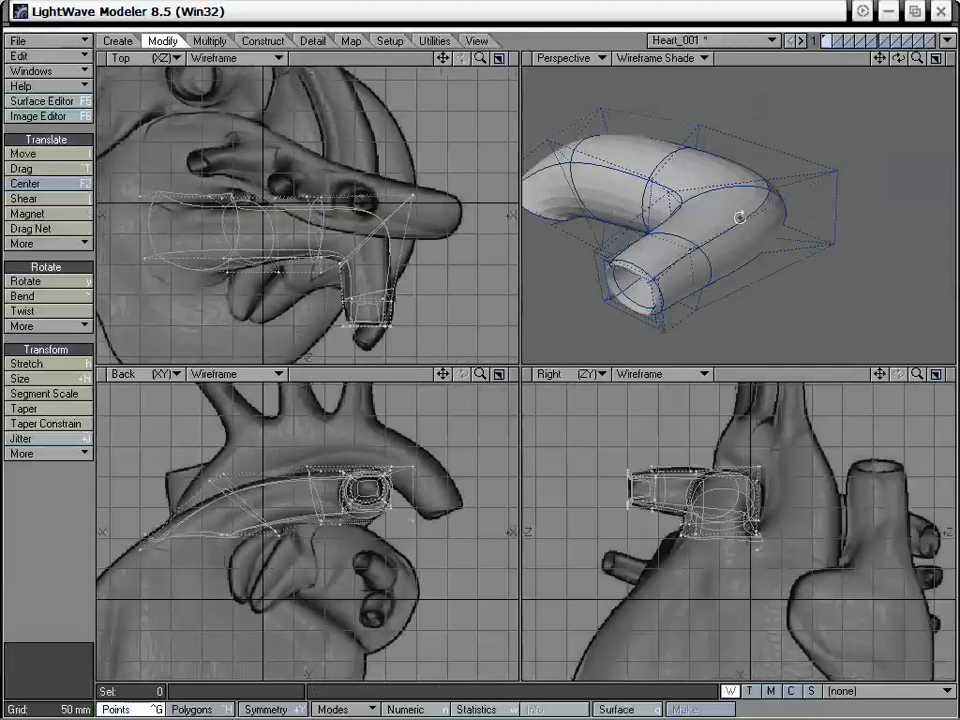
left_click_drag(737, 214, 645, 255, "alt")
left_click_drag(573, 220, 589, 232, "alt")
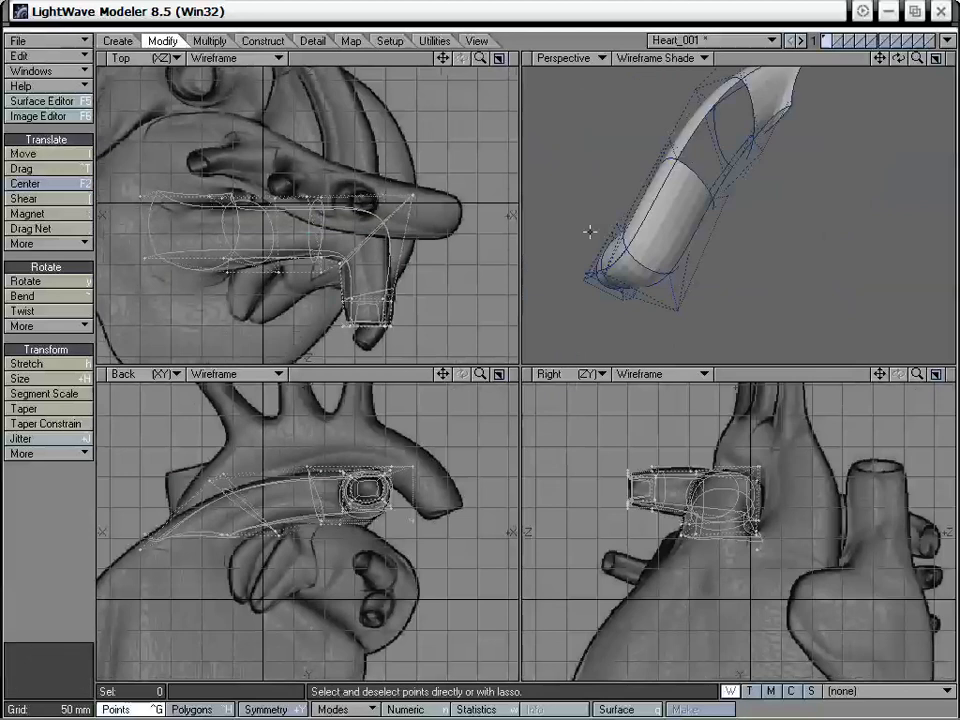
key("ctrl+h")
left_click(681, 219)
left_click_drag(681, 219, 838, 225, "alt")
left_click(21, 523)
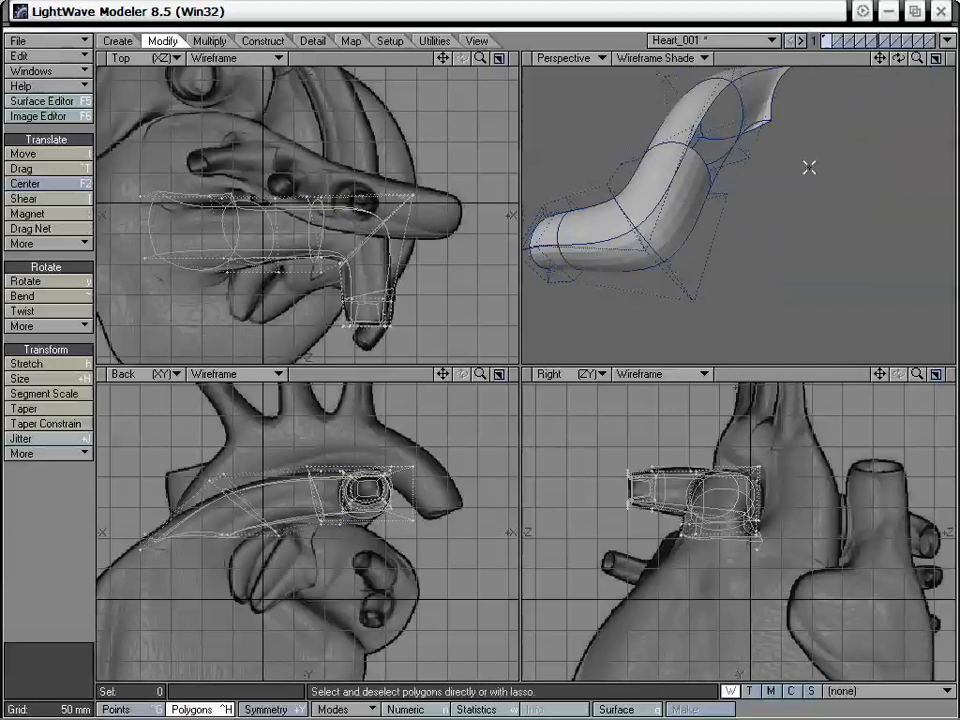
mouse_move(808, 165)
left_mouse_down("alt")
mouse_move(666, 258)
mouse_move(808, 184)
mouse_move(746, 242)
mouse_move(765, 141)
mouse_move(756, 161)
mouse_move(632, 218)
mouse_move(705, 249)
mouse_move(761, 191)
left_mouse_up("alt")
left_click(770, 148)
left_click(82, 541)
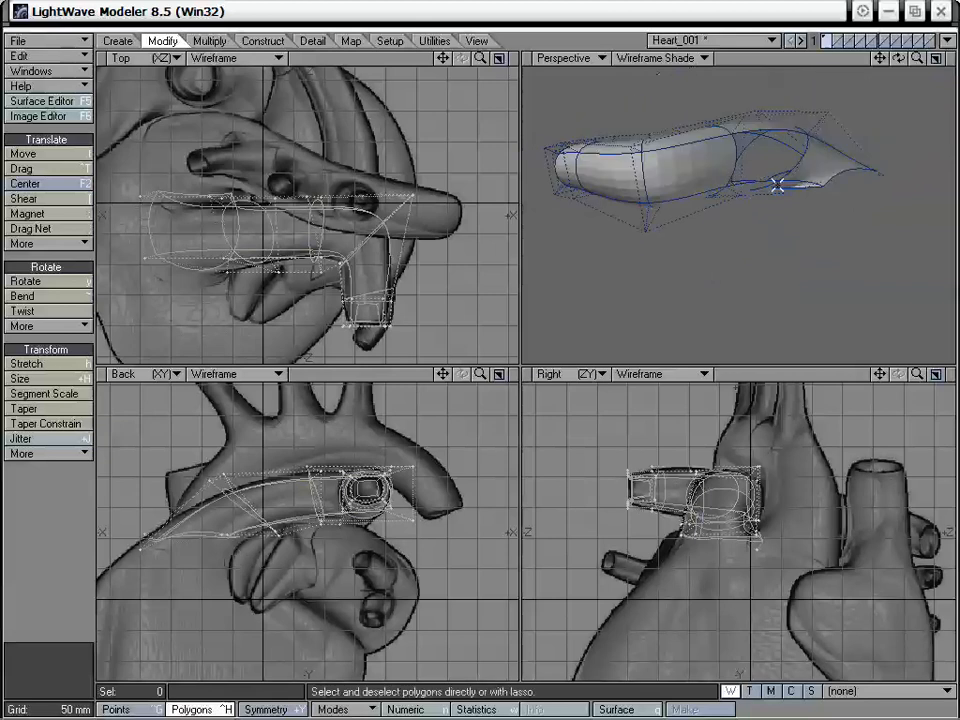
Unhide the rest of the heart model and look over how the vessels sit on the heart body
key("backslash")
mouse_move(744, 186)
left_mouse_down("alt")
mouse_move(836, 163)
mouse_move(799, 165)
mouse_move(754, 210)
mouse_move(780, 185)
mouse_move(843, 205)
mouse_move(793, 272)
mouse_move(836, 276)
mouse_move(780, 195)
mouse_move(680, 240)
mouse_move(846, 182)
mouse_move(778, 224)
mouse_move(758, 202)
left_mouse_up("alt")
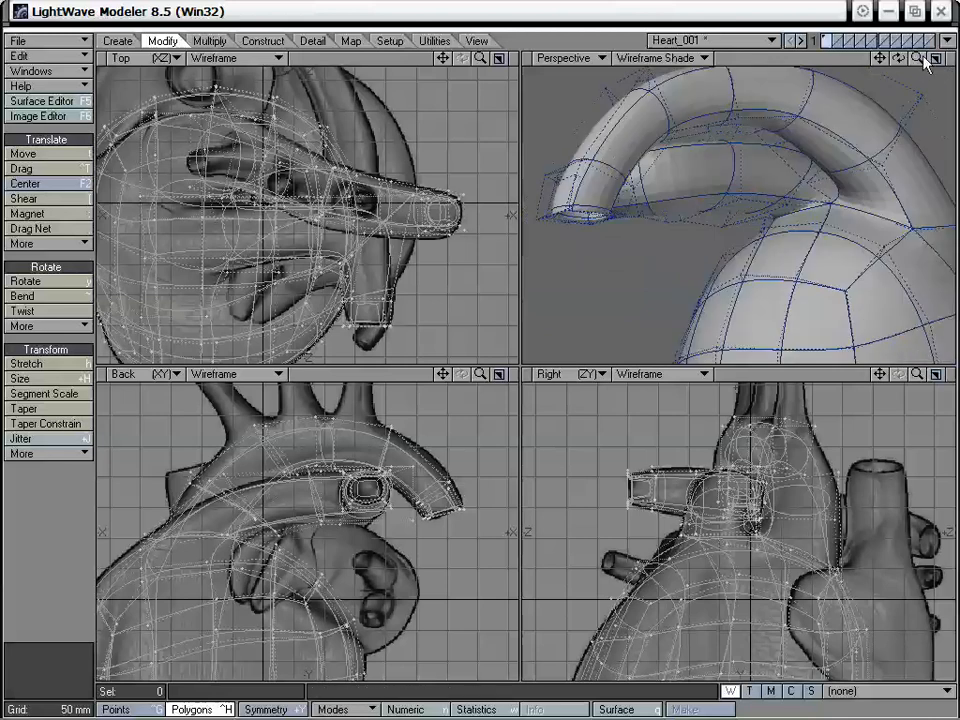
left_click_drag(925, 59, 925, 100)
left_click_drag(800, 180, 692, 165, "alt")
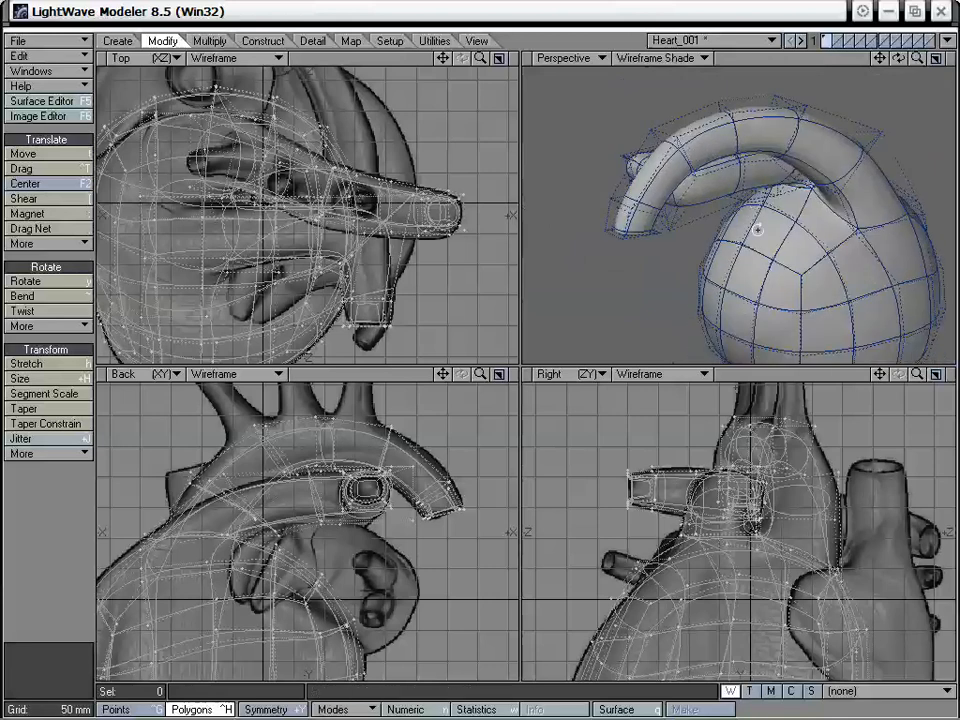
left_click_drag(758, 230, 774, 298, "alt")
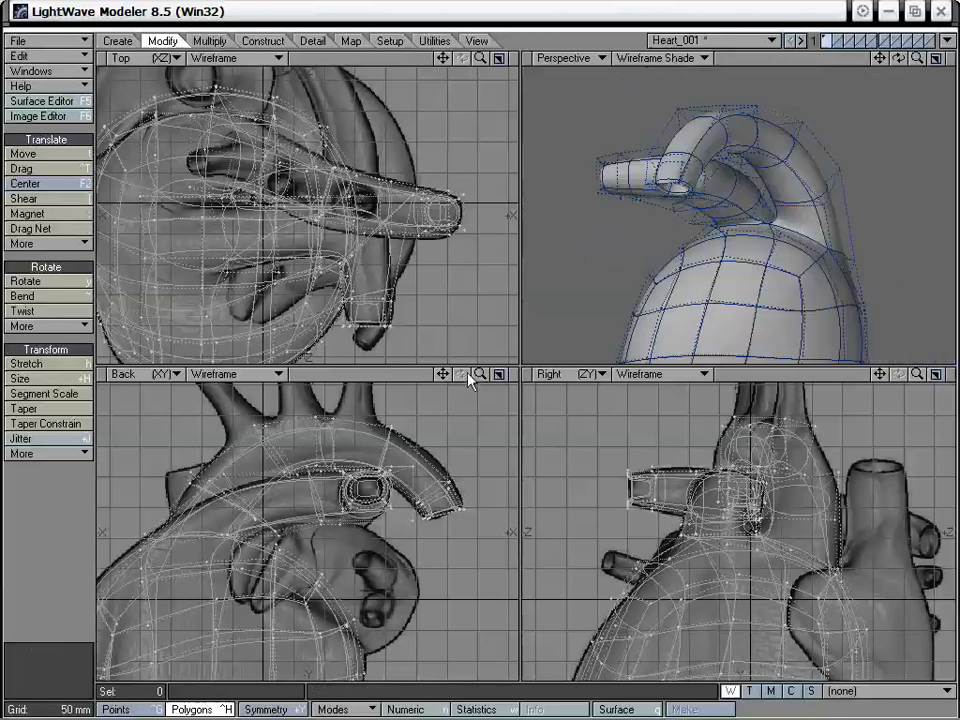
Select all polygons of the main heart body below the vessels and hide them, leaving only the vessels displayed
left_click_drag(480, 373, 422, 441)
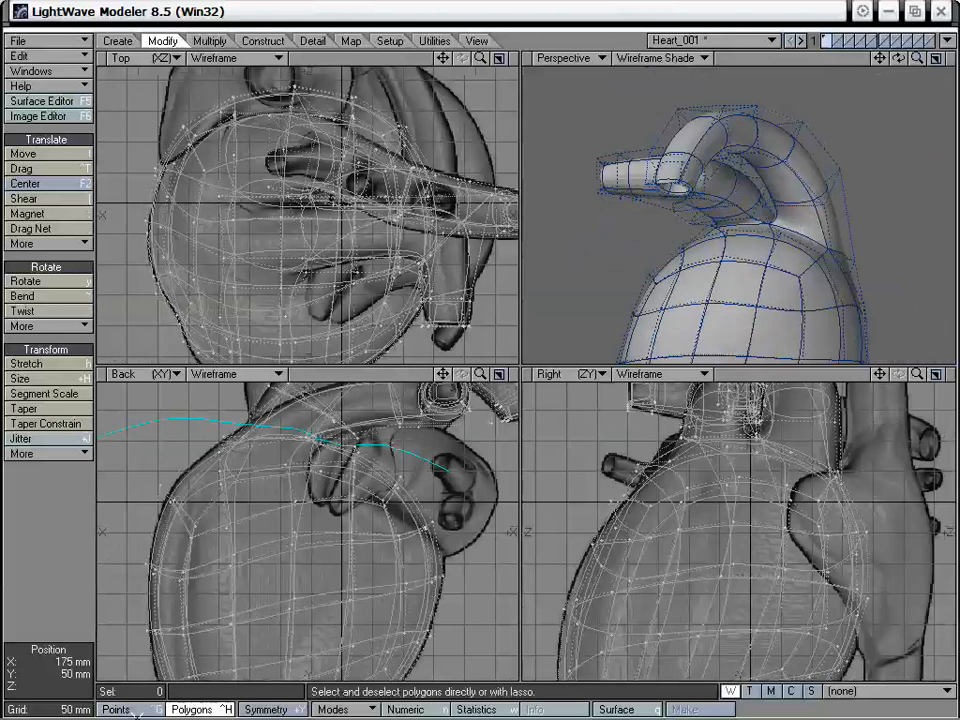
right_click_drag(445, 470, 510, 492)
key("a")
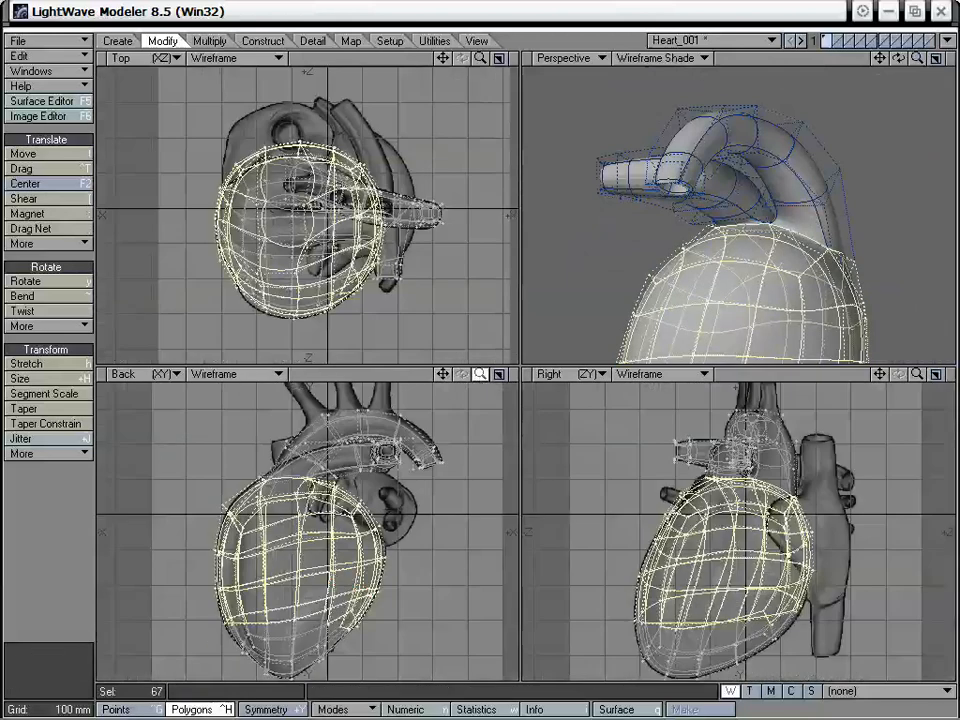
mouse_move(200, 700)
right_mouse_down()
mouse_move(440, 620)
mouse_move(470, 600)
right_mouse_up()
left_click_drag(741, 358, 748, 241, "alt")
key("minus")
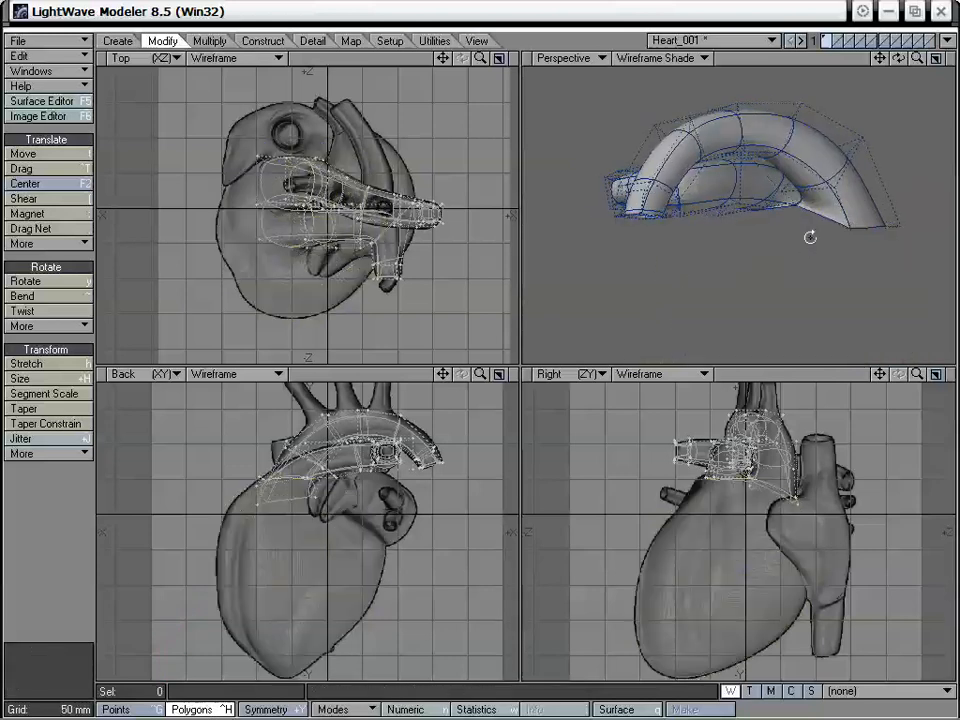
Adjust individual points with the Drag tool where the pulmonary artery and the aorta run close together
mouse_move(810, 236)
left_mouse_down("alt")
mouse_move(600, 227)
mouse_move(746, 249)
mouse_move(846, 171)
mouse_move(797, 232)
left_mouse_up("alt")
left_click_drag(680, 169, 764, 262, "alt")
key("ctrl+t")
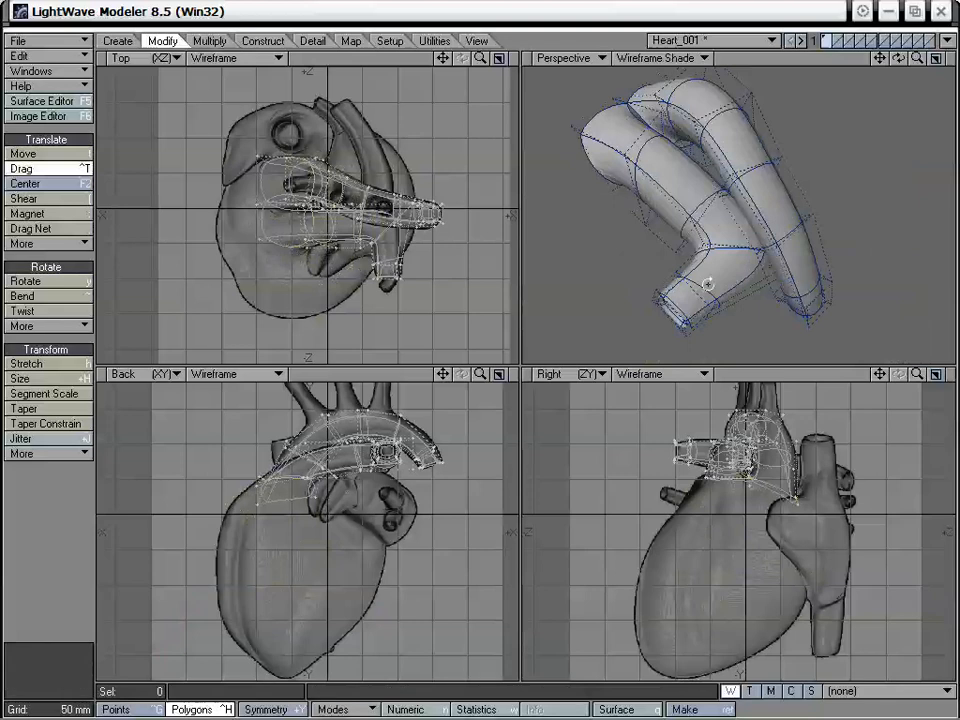
left_click_drag(707, 279, 738, 202, "alt")
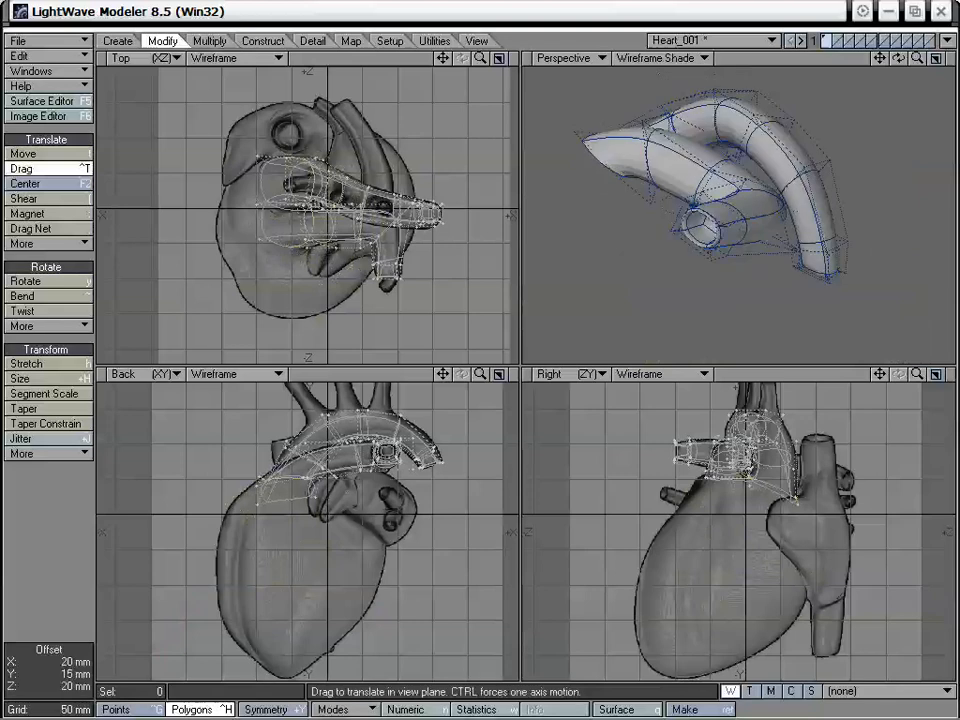
left_click_drag(650, 170, 718, 199, "alt")
left_click_drag(716, 147, 719, 162)
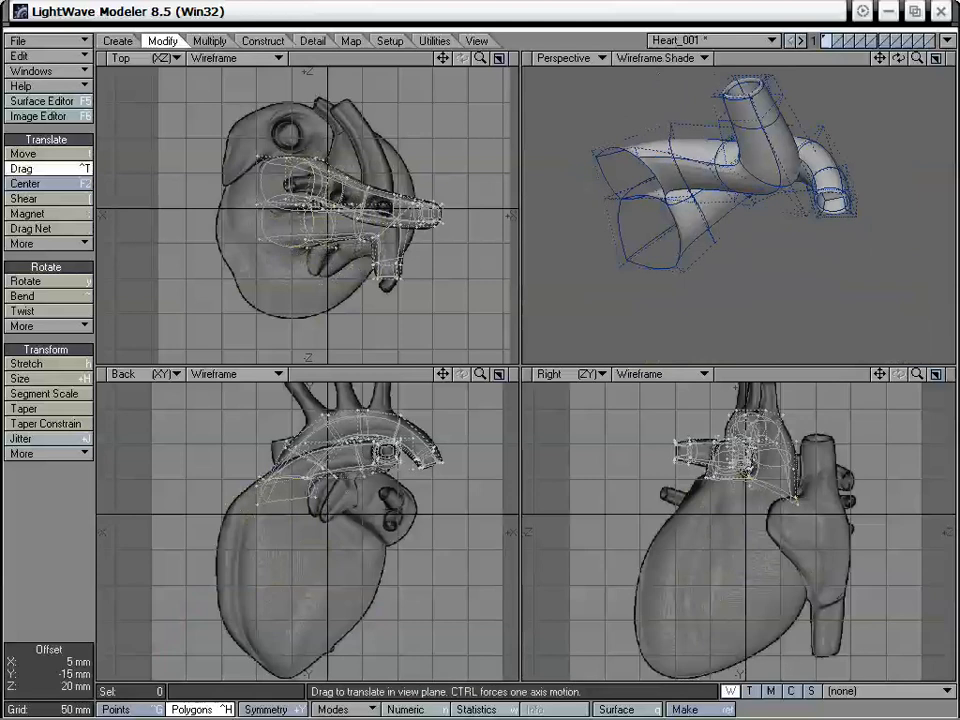
left_click_drag(507, 120, 497, 121)
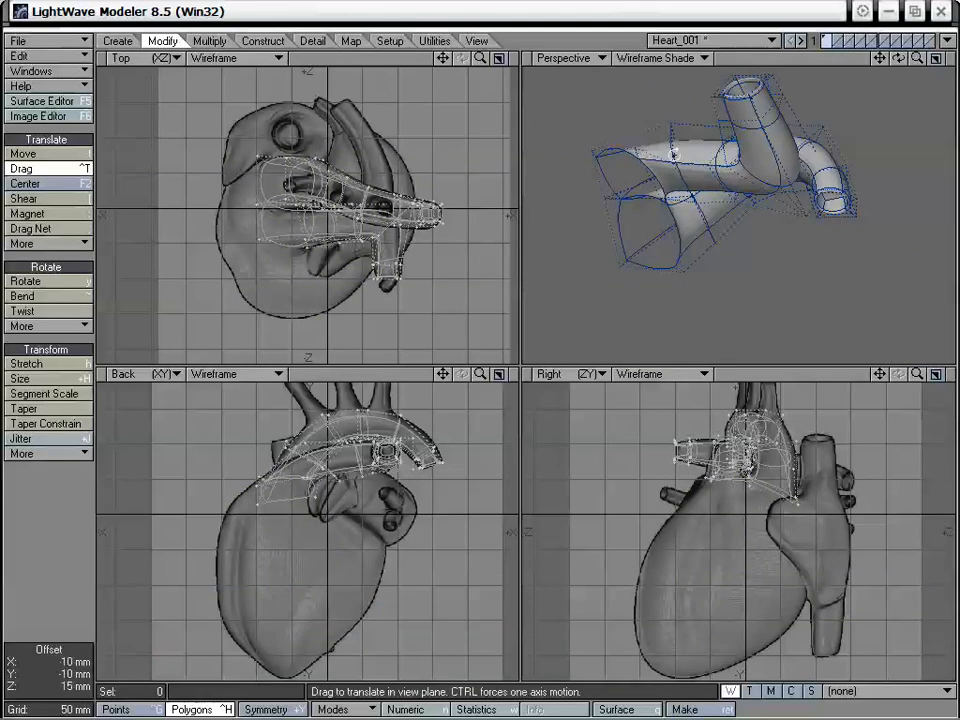
left_click_drag(674, 152, 721, 250, "alt")
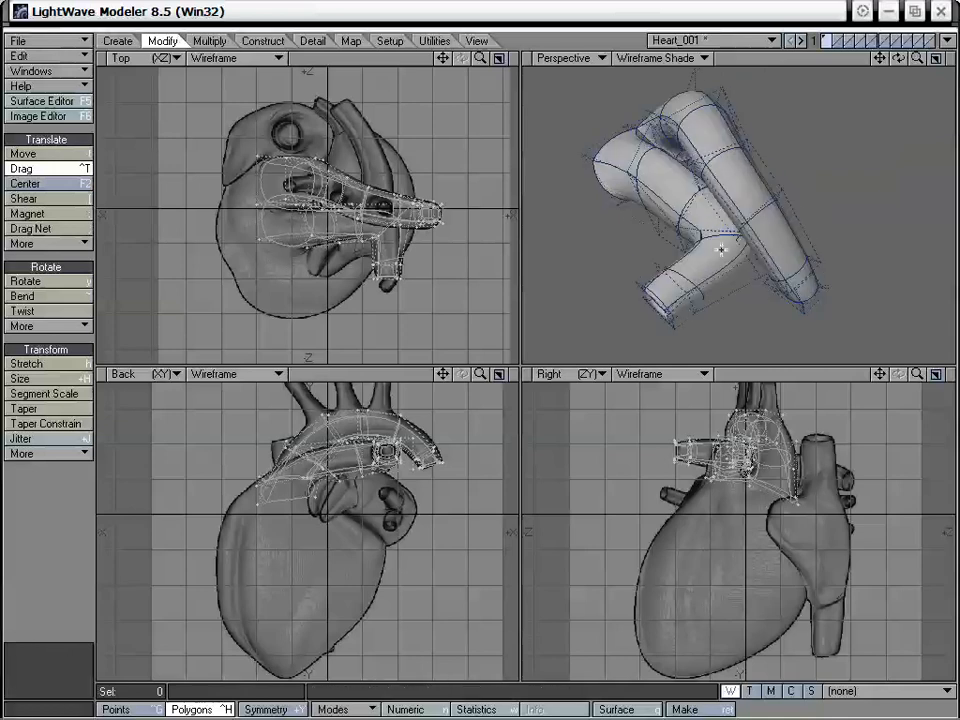
left_click_drag(652, 147, 645, 133)
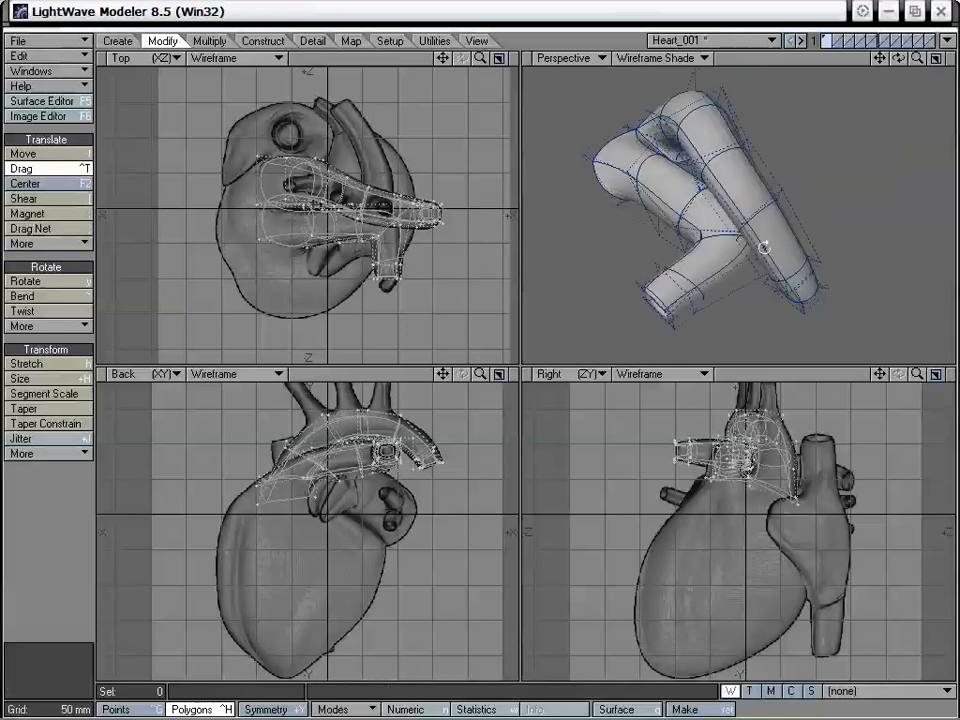
left_click_drag(761, 246, 724, 253, "alt")
key("space")
Smooth Shift the artery polygon opposite the side branch and stretch the new face to 61% horizontally in the top view
left_click(710, 195)
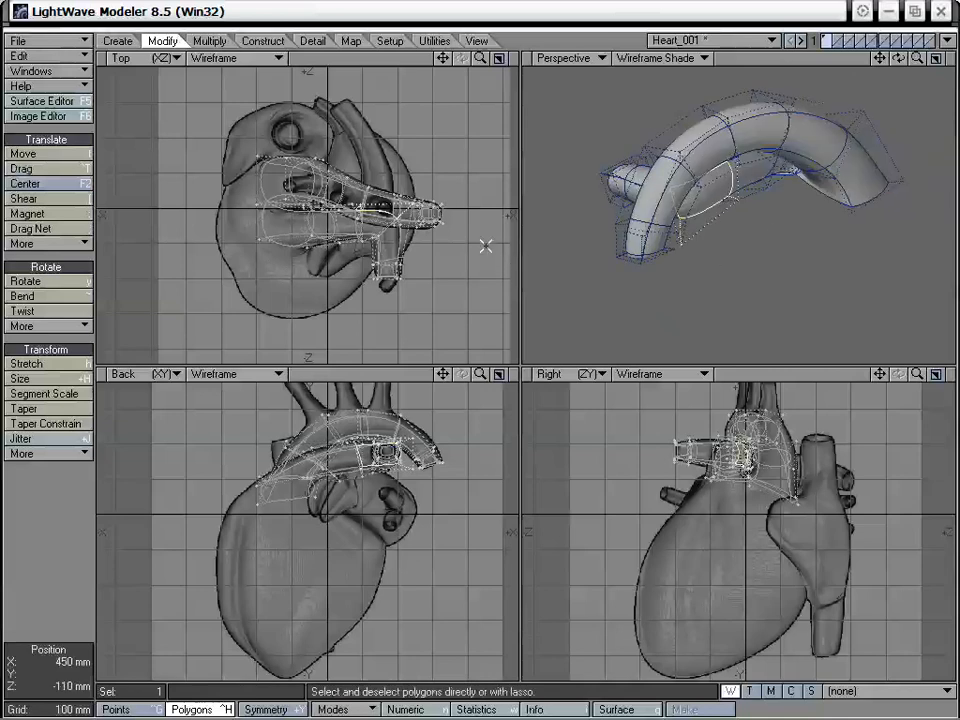
key("f")
left_click_drag(486, 246, 409, 206)
key("h")
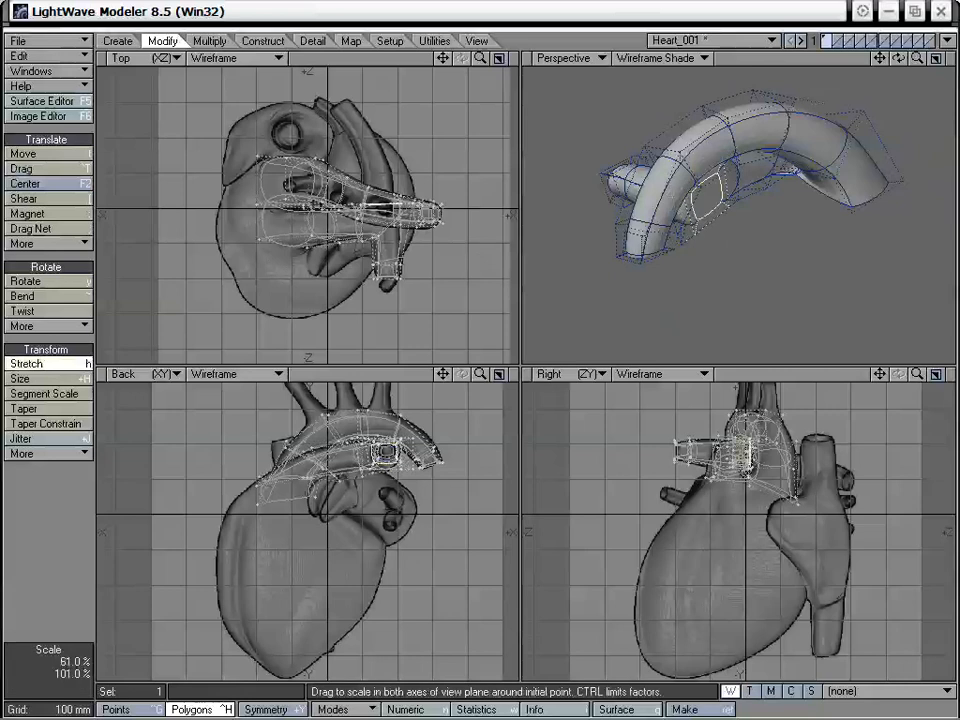
Move the new face outward from the artery in the top view, toward the template's vessel on the opposite side
key("t")
left_click_drag(385, 206, 376, 203)
left_click_drag(480, 58, 560, 58)
left_click_drag(444, 58, 345, 114)
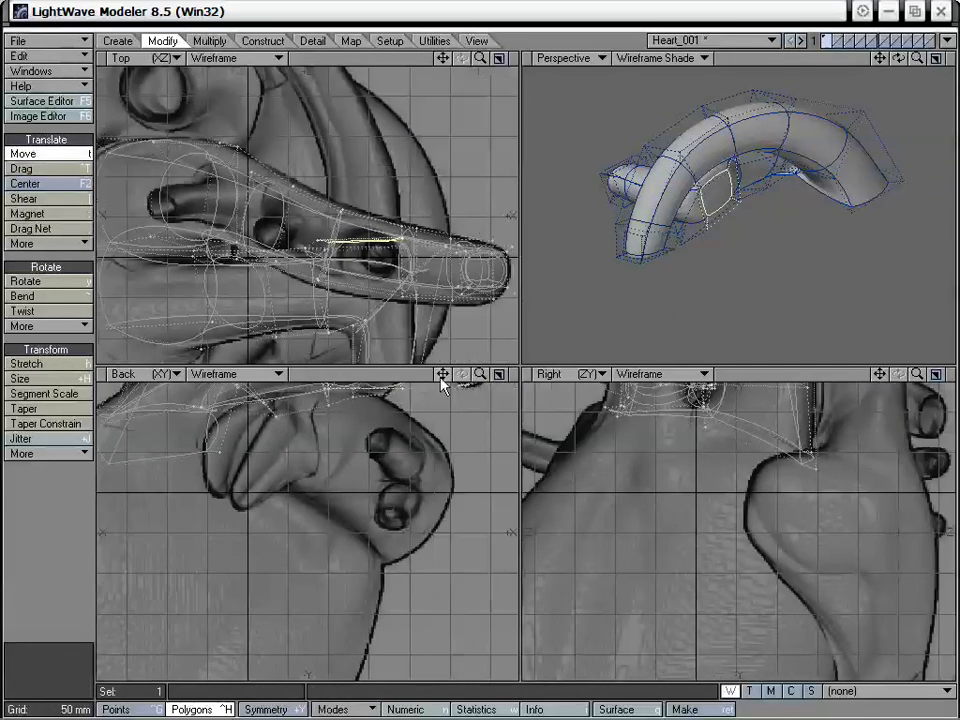
left_click_drag(443, 373, 536, 435)
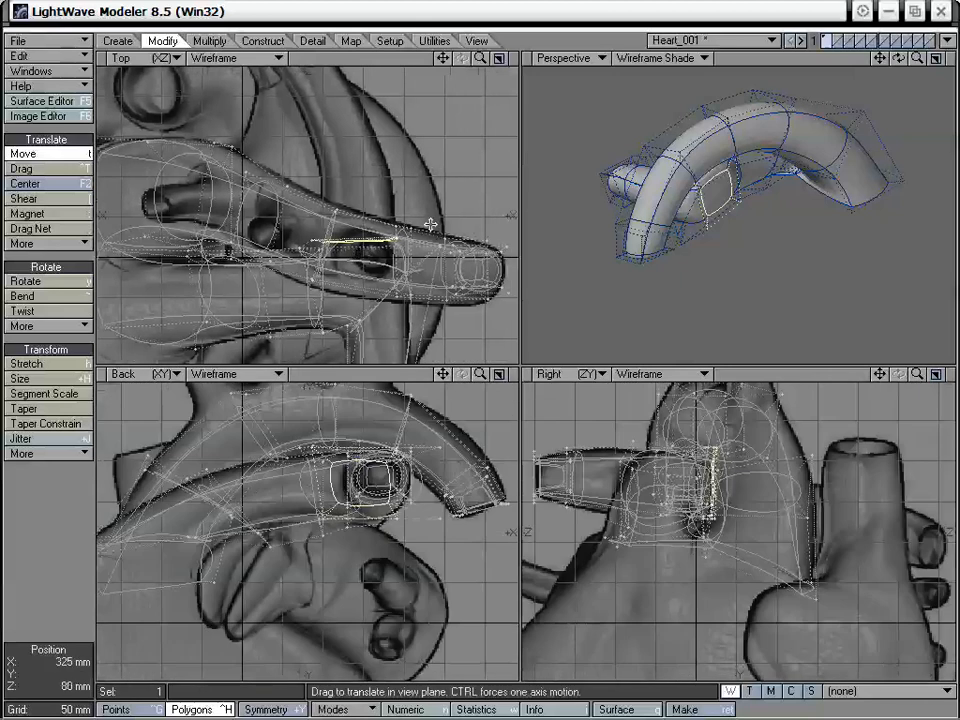
mouse_move(712, 182)
left_mouse_down("alt")
mouse_move(833, 253)
mouse_move(702, 246)
mouse_move(700, 195)
mouse_move(709, 189)
left_mouse_up("alt")
key("space")
key("t")
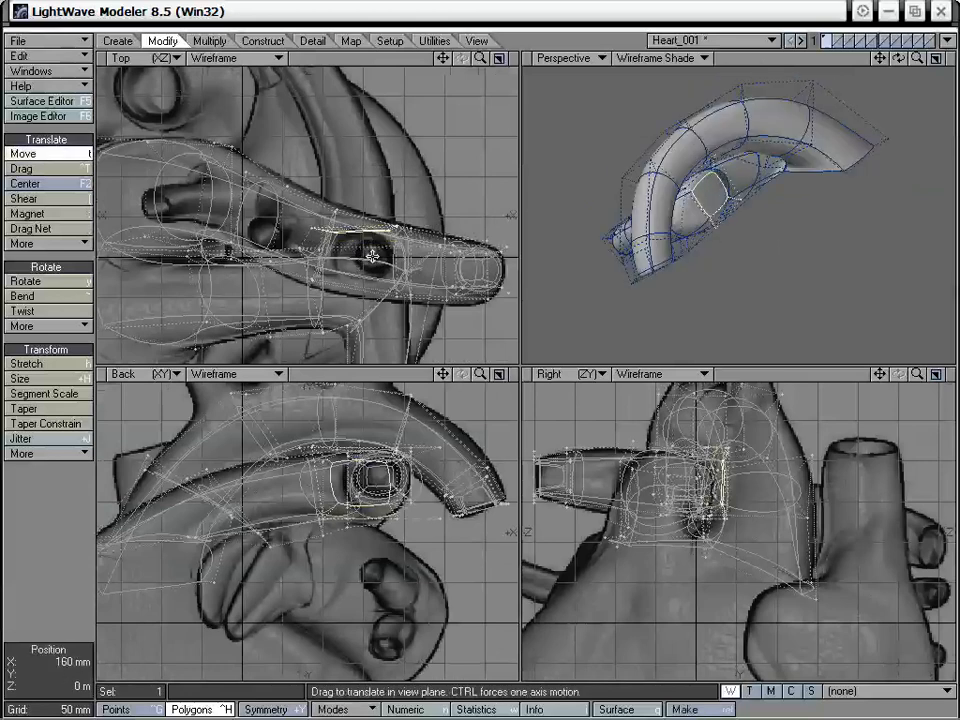
Rotate the new face in the top view to follow the aorta's slanted edge, and shift it slightly toward -X
key("y")
left_click_drag(295, 180, 240, 168)
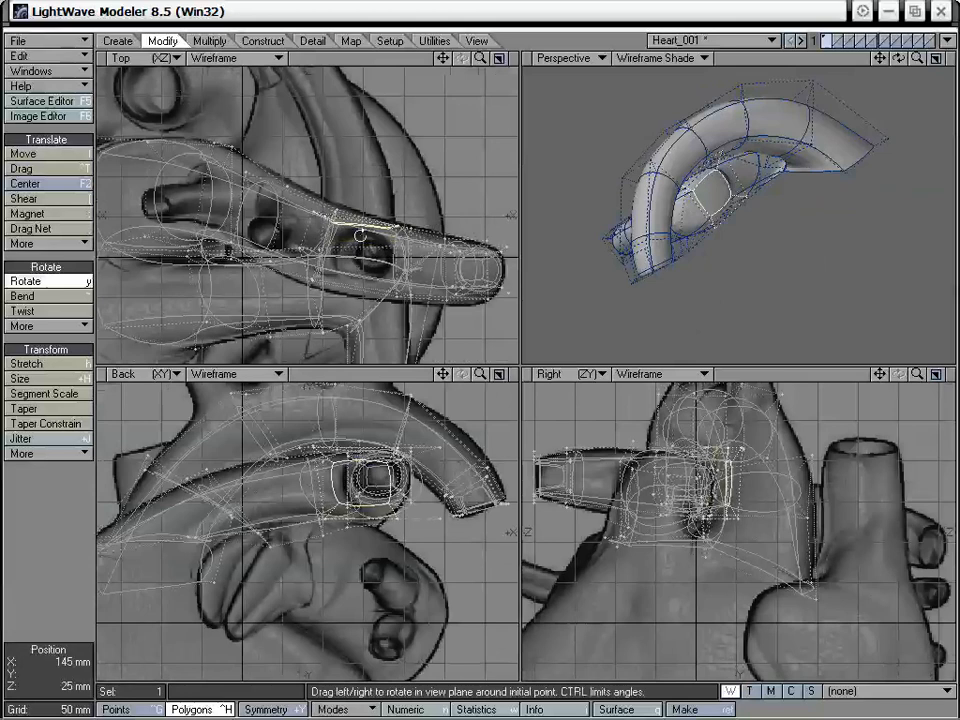
key("t")
left_click_drag(360, 236, 356, 236)
Stretch the new face narrower in the top view and rotate it 17° to face along the template's vessel
left_click_drag(714, 297, 701, 248, "alt")
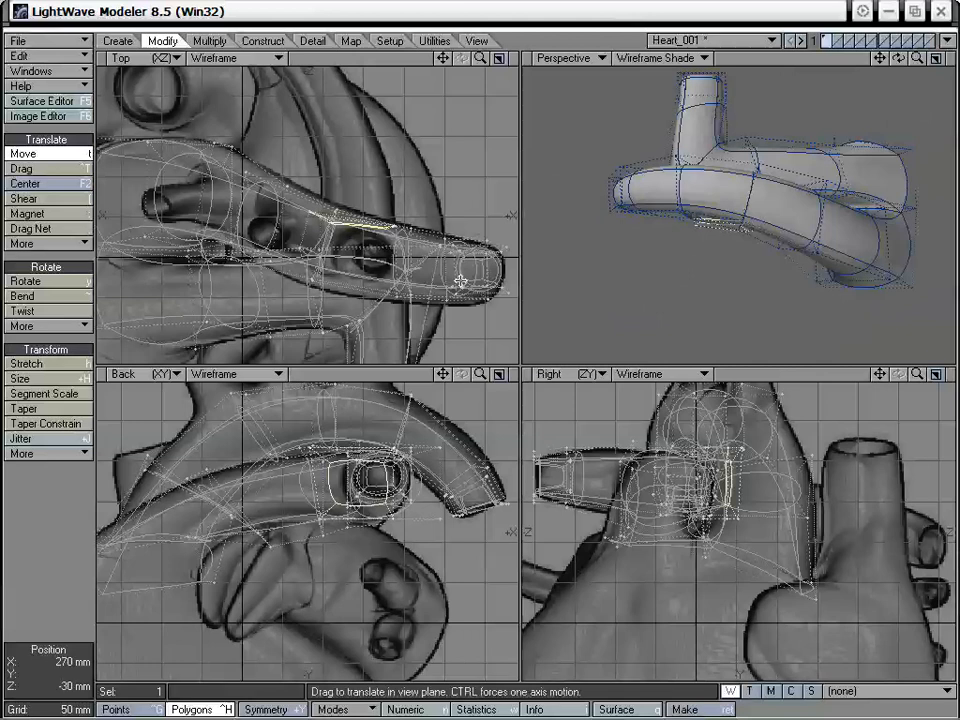
key("h")
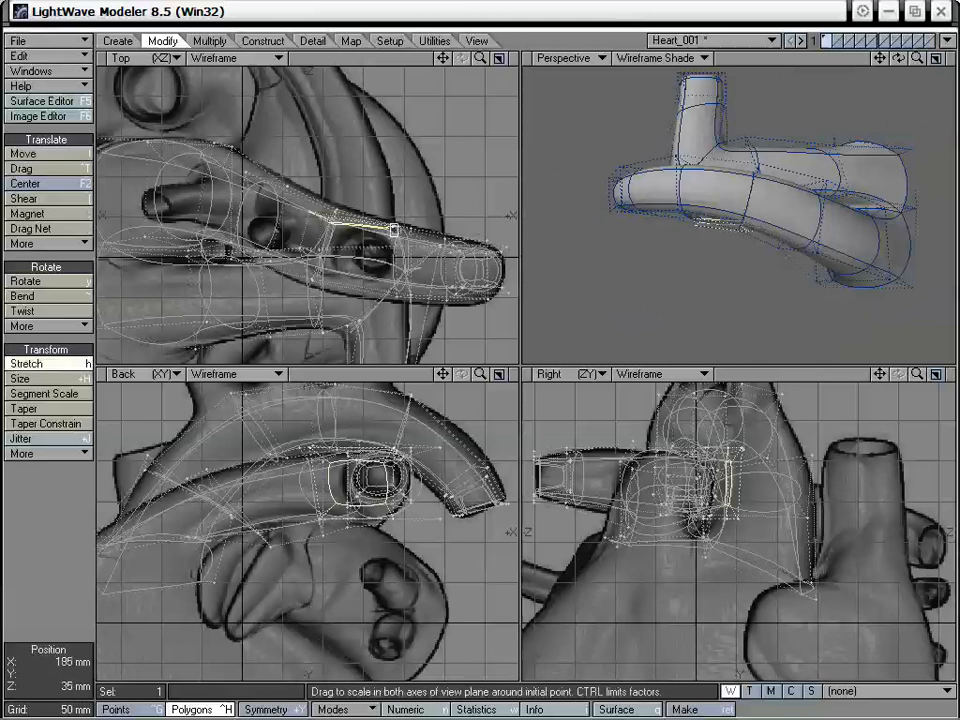
left_click_drag(396, 237, 360, 231)
key("y")
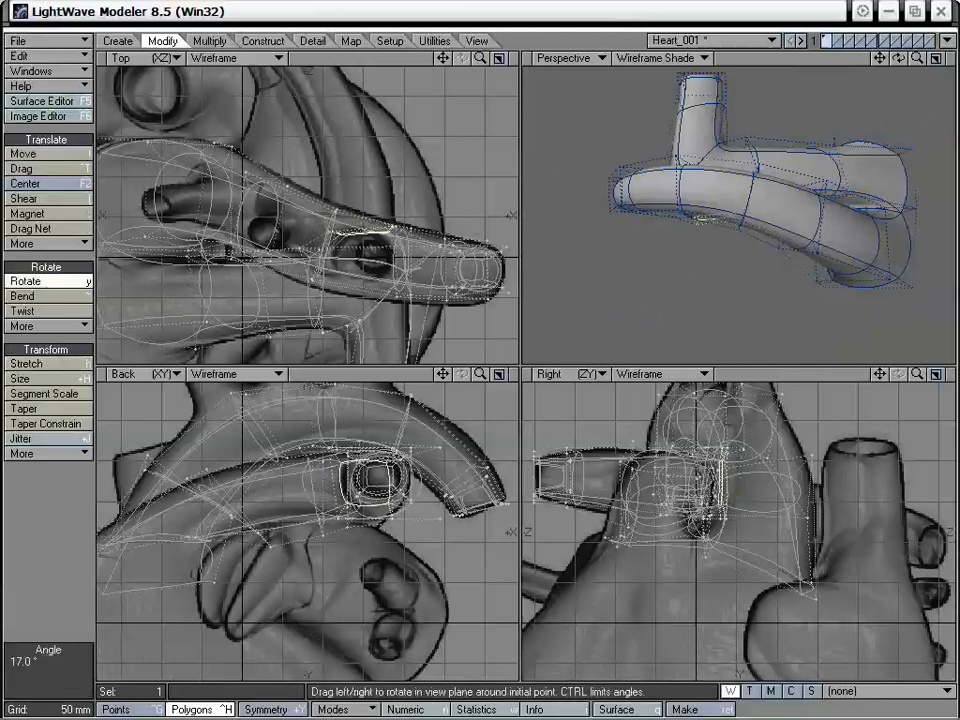
left_click_drag(698, 292, 787, 189, "alt")
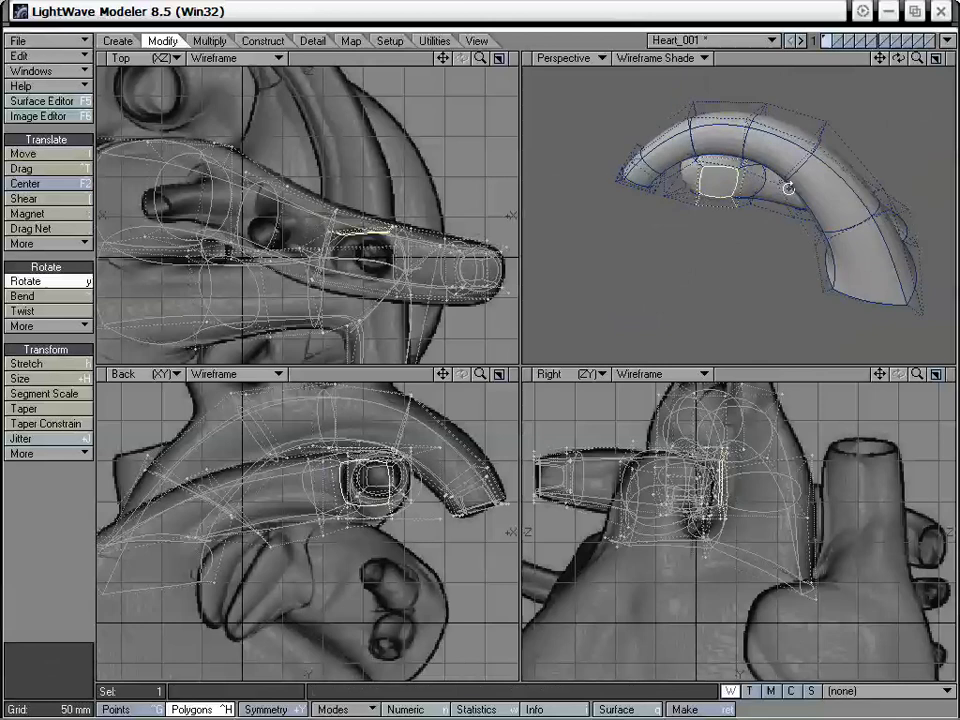
Move the face outward along the template's vessel in the top view and Smooth Shift it to extend the second branch
key("t")
left_click_drag(392, 229, 373, 184)
key("f")
left_click(380, 243)
key("t")
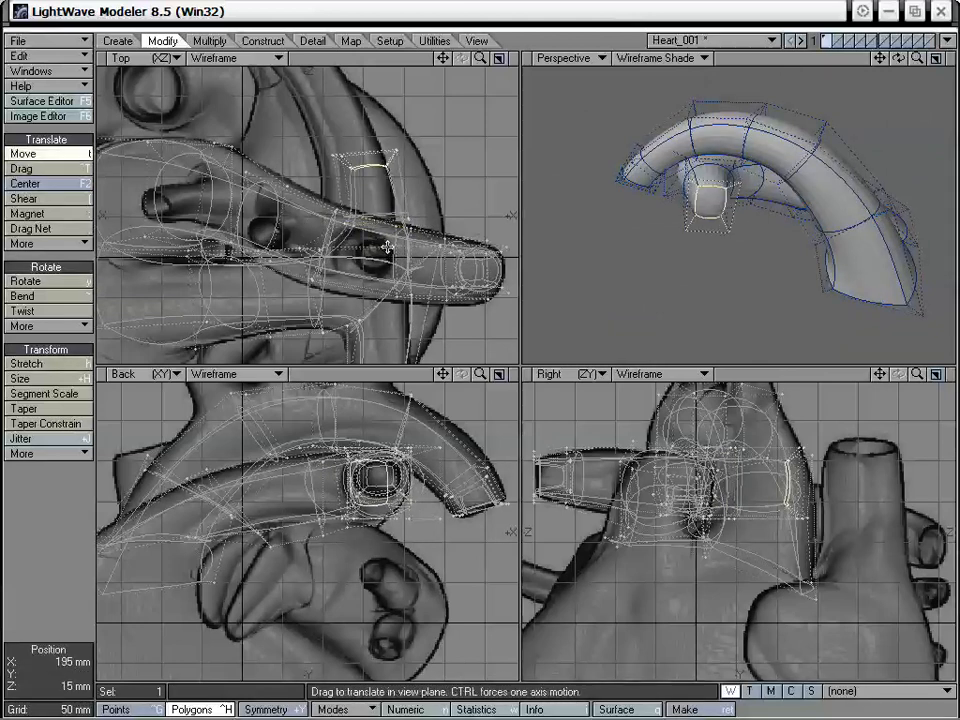
Drop the selection and adjust individual points of the second branch with the Drag tool to round its shape
key("space")
key("slash")
left_click_drag(596, 122, 750, 245, "alt")
key("ctrl+t")
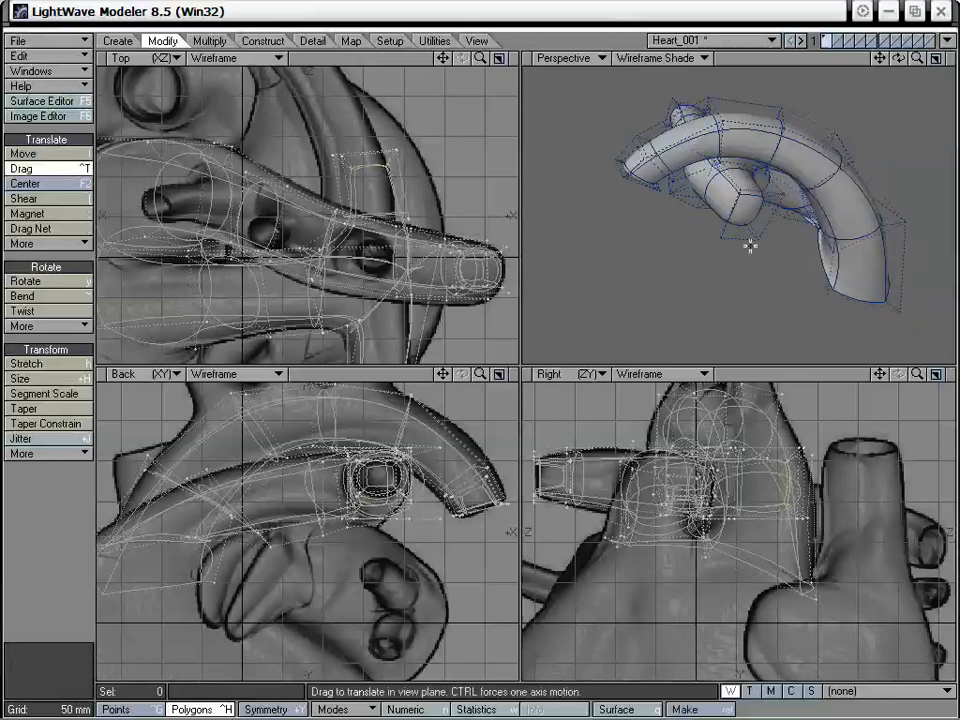
left_click_drag(718, 163, 812, 255)
left_click_drag(666, 208, 712, 165, "alt")
key("space")
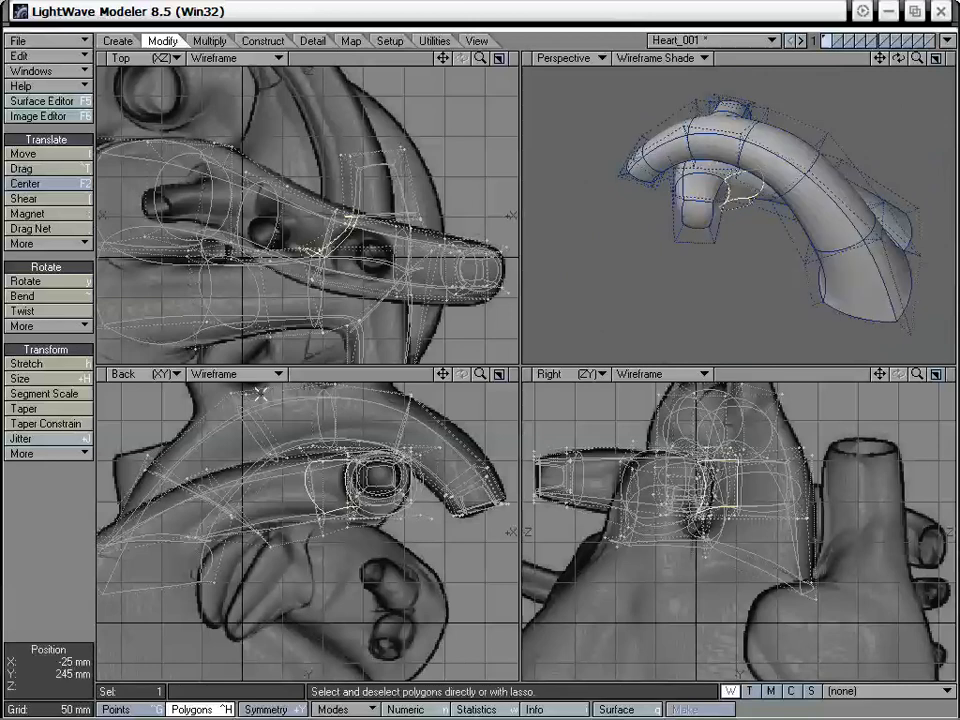
left_click(56, 568)
left_click(855, 285)
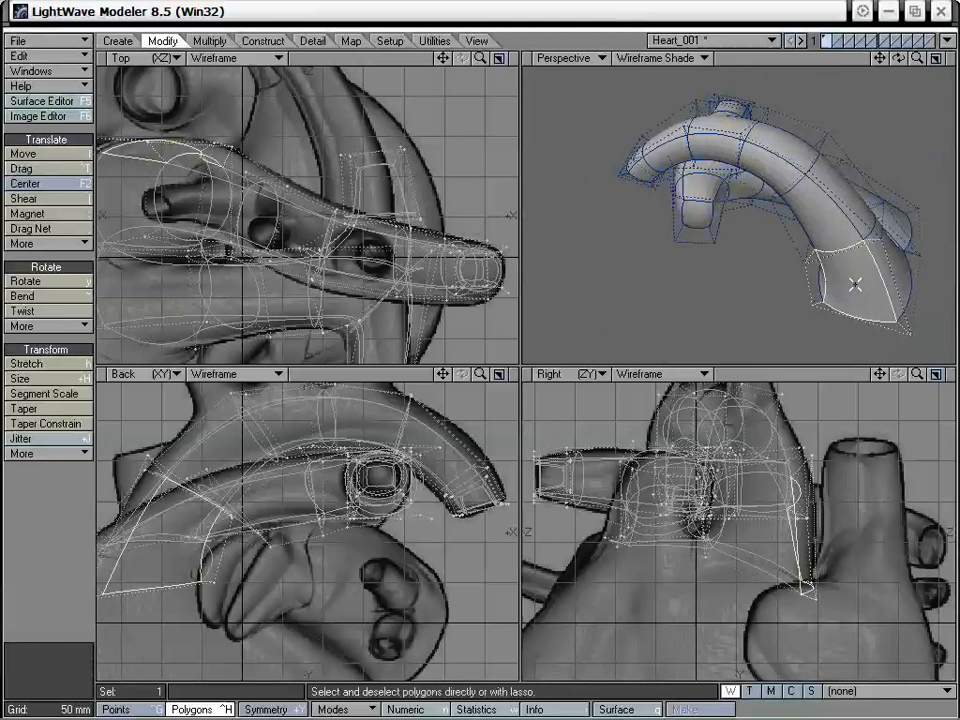
key("bracketright")
left_click_drag(855, 285, 773, 262, "alt")
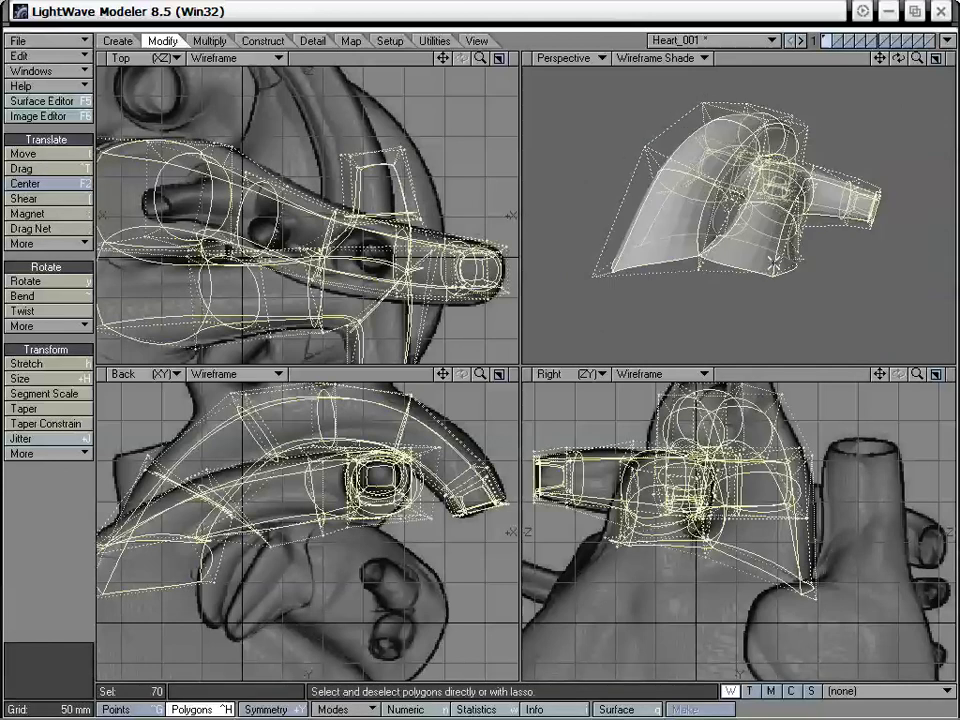
left_click(60, 548)
Select the polygons at the aorta's base, expand the selection, and deselect the pulmonary artery polygons it includes
left_click_drag(745, 172, 715, 240, "alt")
mouse_move(675, 270)
left_mouse_down()
mouse_move(675, 259)
mouse_move(657, 257)
left_mouse_up()
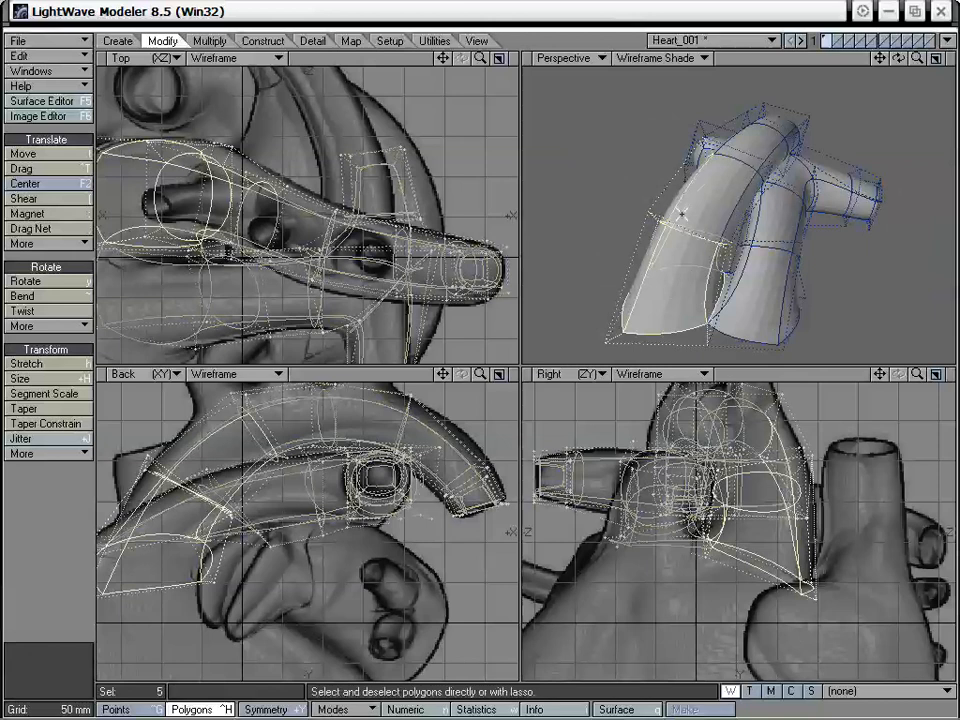
mouse_move(681, 213)
left_mouse_down("alt")
mouse_move(860, 190)
mouse_move(623, 181)
mouse_move(645, 176)
mouse_move(685, 191)
left_mouse_up("alt")
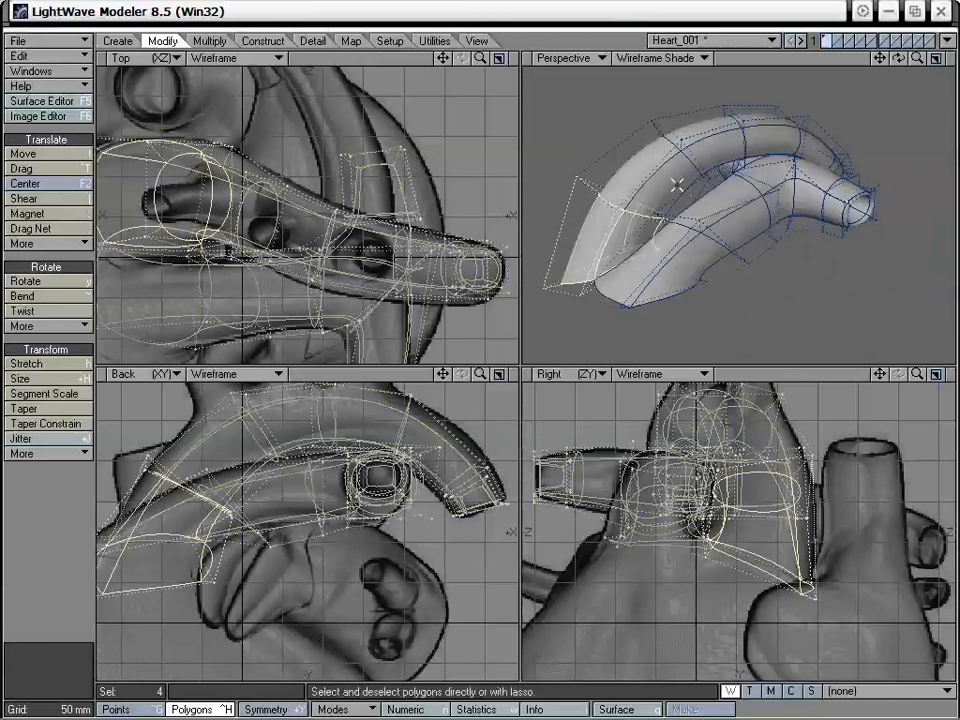
key("shift+]")
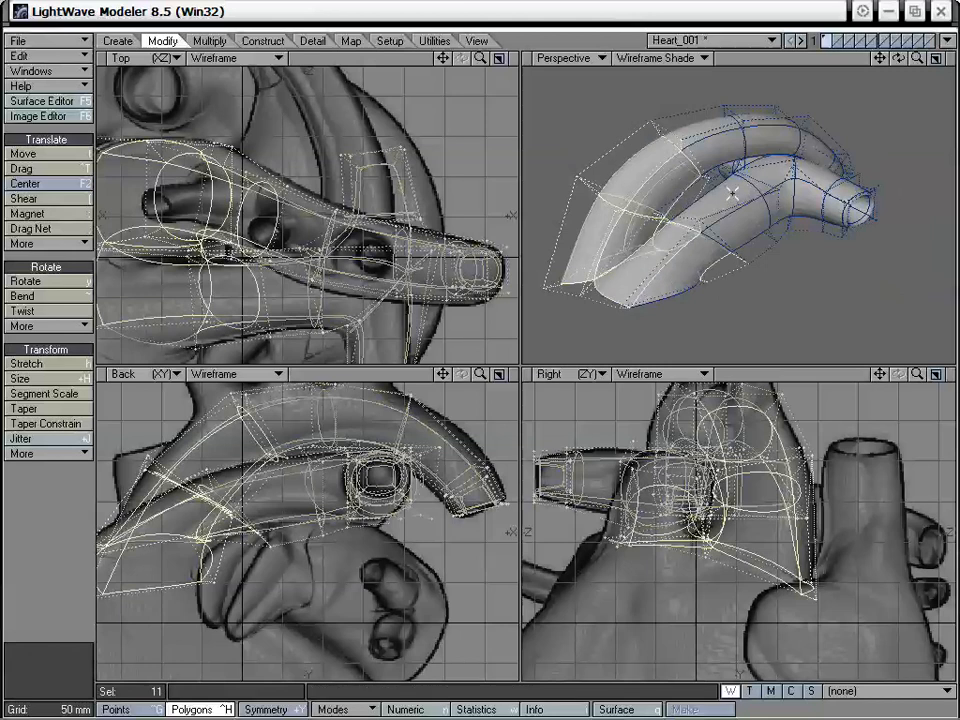
left_click_drag(696, 215, 683, 113, "alt")
left_click(779, 257)
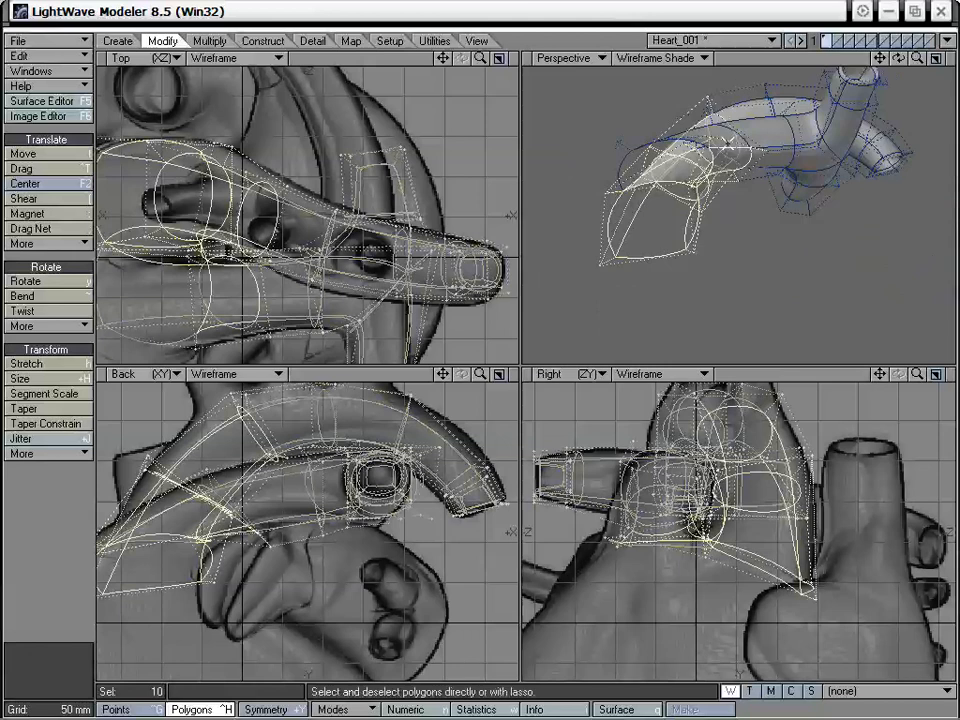
left_click_drag(728, 155, 656, 209, "alt")
left_click(699, 208)
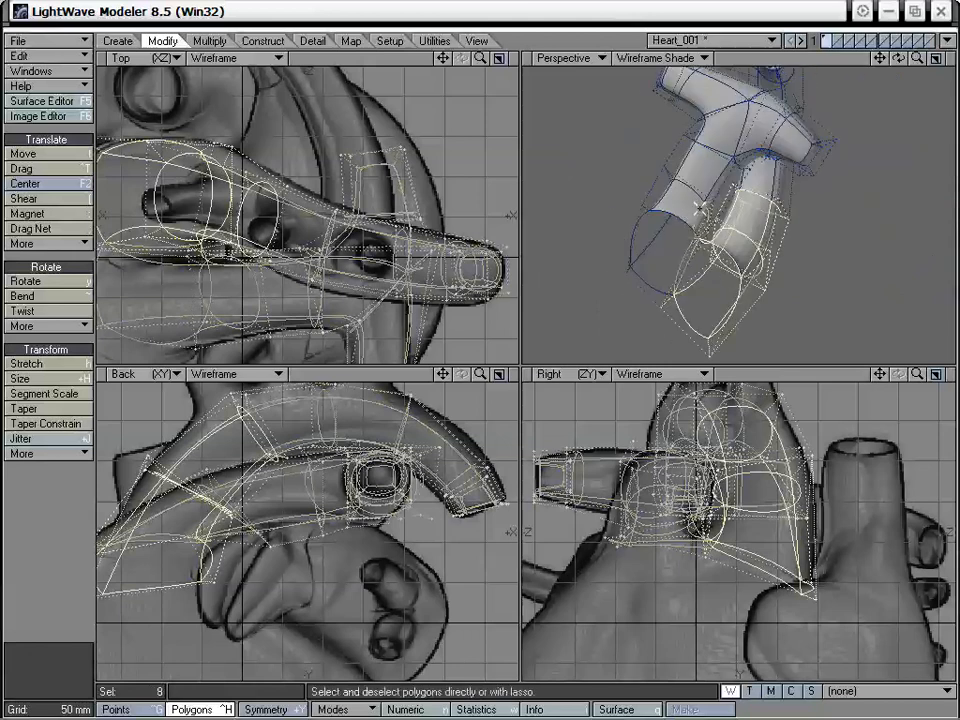
left_click_drag(768, 190, 671, 184, "alt")
left_click(703, 158)
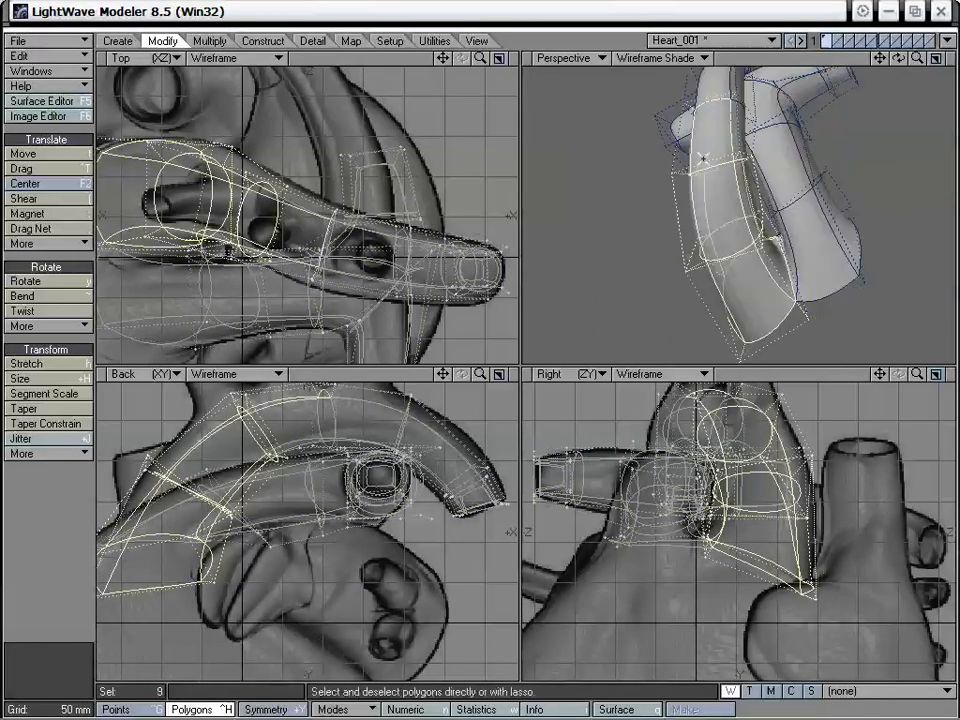
Add the rest of the aorta's arch and its far end to the selection, and hide the selected polygons
left_click(729, 156)
left_click_drag(729, 156, 627, 123, "alt")
left_click(802, 173)
left_click(676, 158)
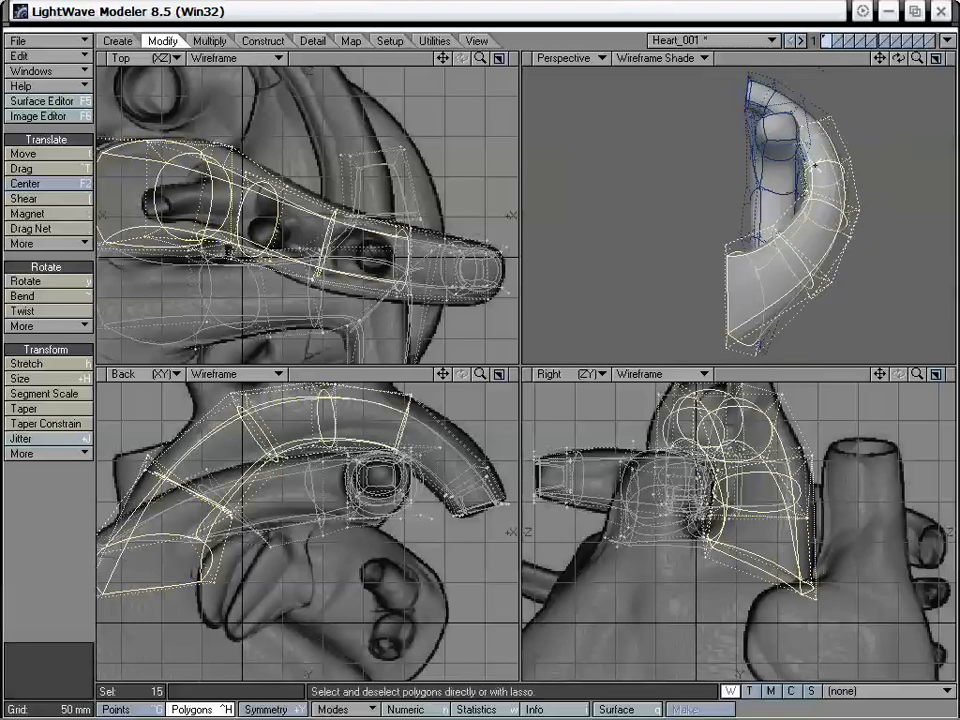
left_click_drag(808, 162, 735, 262, "alt")
left_click_drag(836, 196, 846, 119, "shift")
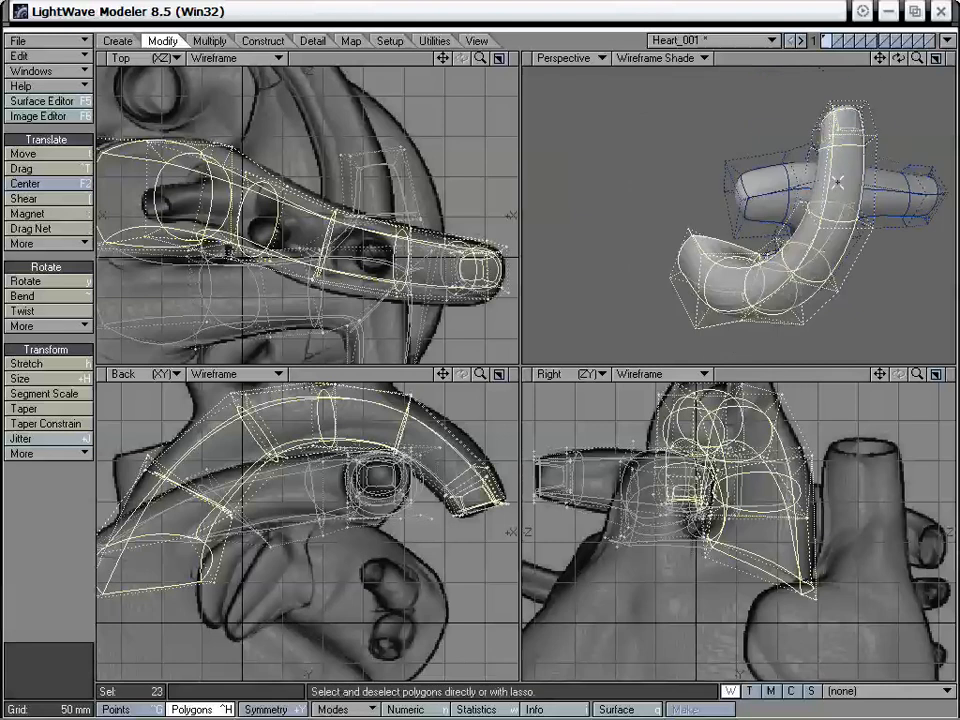
left_click_drag(838, 183, 829, 176, "alt")
key("minus")
left_click_drag(829, 176, 662, 218, "alt")
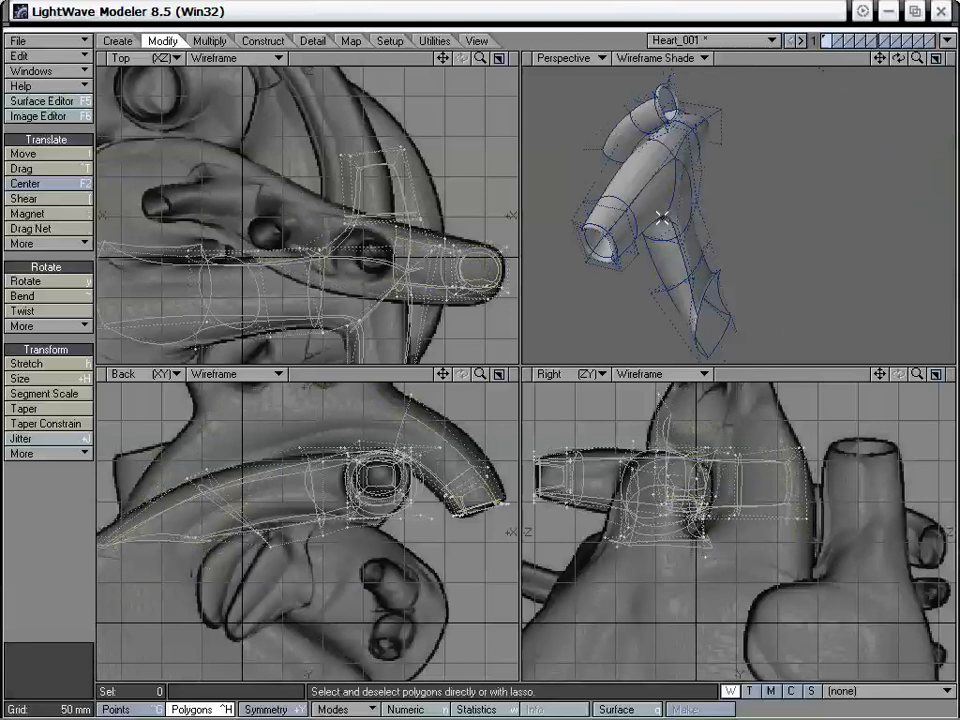
Select and hide the leftover polygons at the aorta's far end, beside the pulmonary artery
mouse_move(648, 120)
left_mouse_down()
mouse_move(652, 104)
mouse_move(620, 143)
left_mouse_up()
key("minus")
key("Delete")
left_click(614, 152)
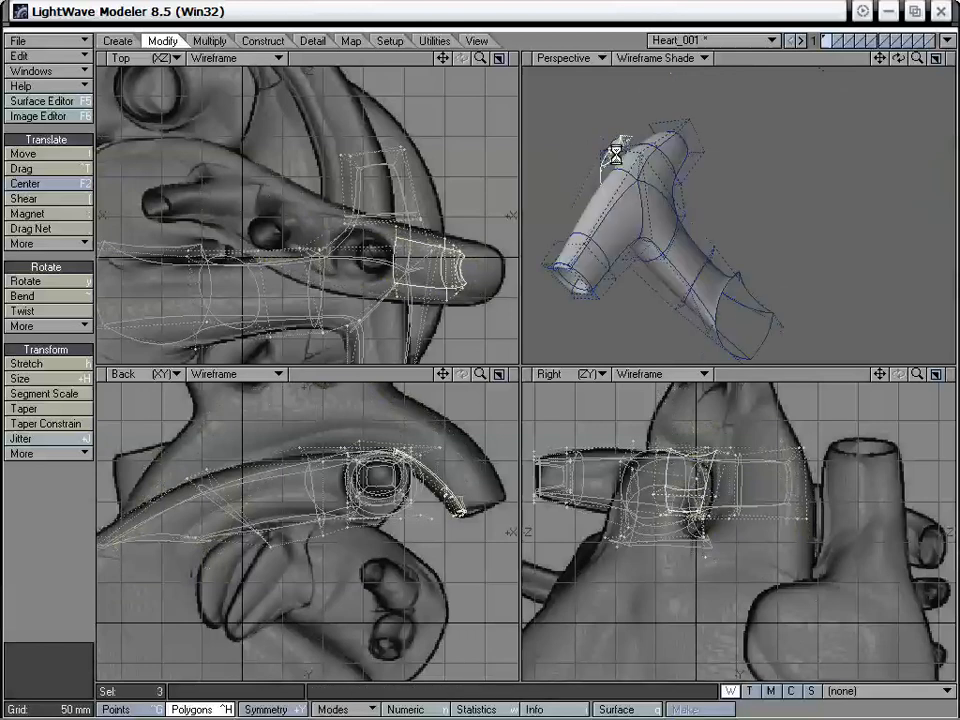
key("Delete")
left_click(617, 148)
key("Delete")
left_click_drag(613, 131, 764, 214, "alt")
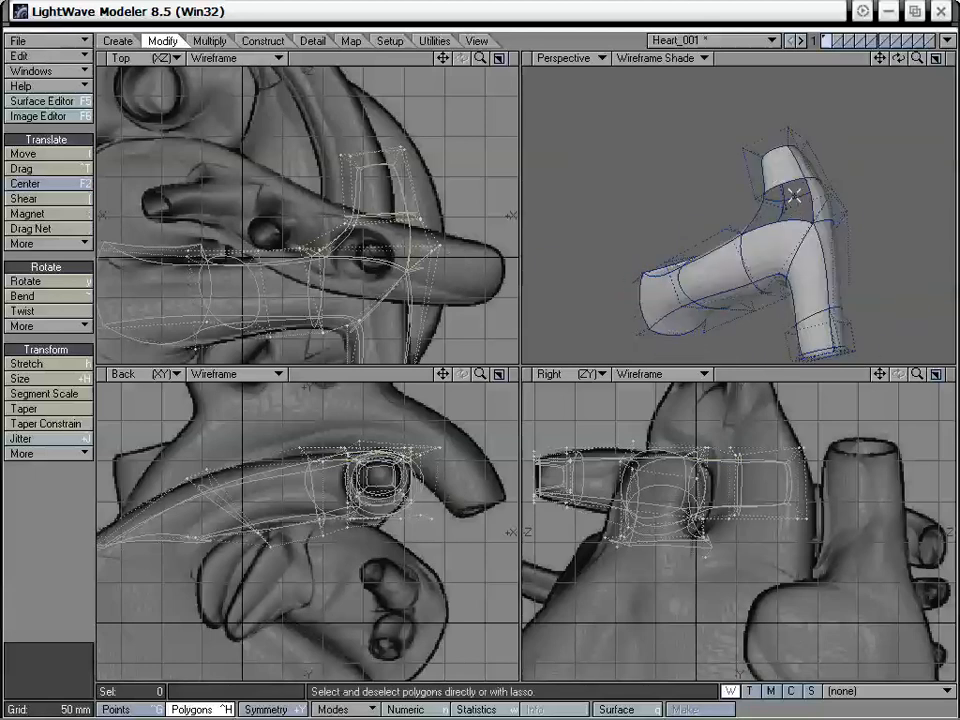
Unhide all geometry, then select a first group of aorta polygons and hide them
key("backslash")
left_click_drag(822, 229, 703, 264, "alt")
mouse_move(645, 205)
left_mouse_down()
mouse_move(677, 182)
mouse_move(709, 181)
left_mouse_up()
left_click_drag(840, 233, 752, 252, "alt")
left_click_drag(755, 175, 696, 145, "shift")
key("minus")
Hide the polygons of the aorta's descending end and the next parts of its arch
left_click_drag(814, 165, 765, 215, "alt")
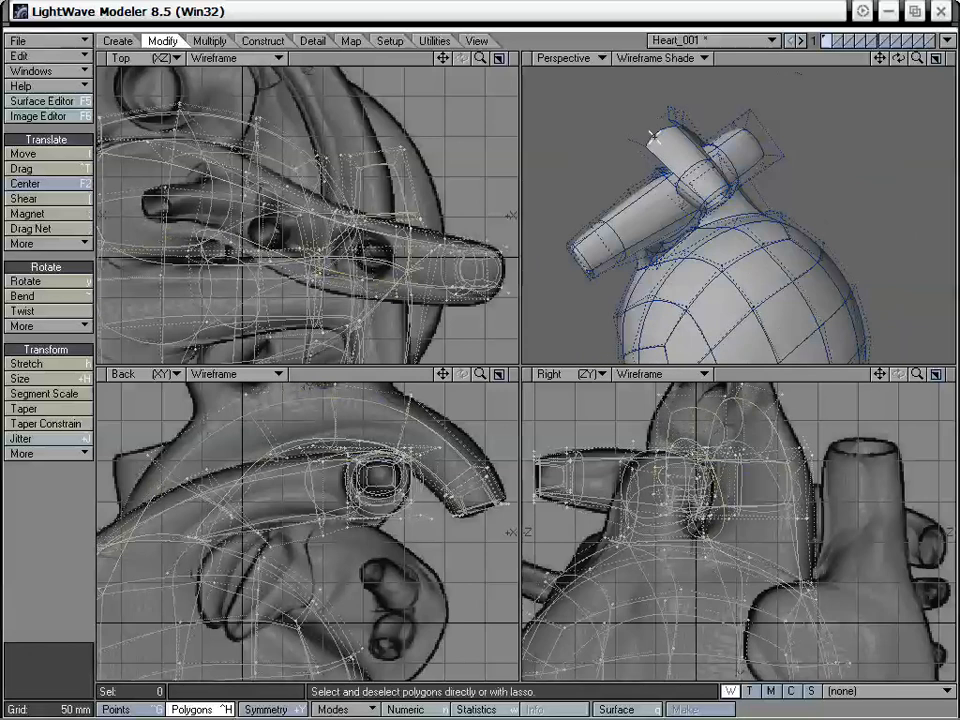
left_click(654, 136)
key("minus")
left_click_drag(685, 155, 783, 203, "alt")
mouse_move(879, 274)
left_mouse_down()
mouse_move(854, 258)
mouse_move(870, 258)
left_mouse_up()
key("minus")
mouse_move(870, 262)
left_mouse_down()
mouse_move(859, 268)
mouse_move(879, 268)
mouse_move(814, 229)
mouse_move(869, 246)
mouse_move(864, 259)
mouse_move(784, 268)
left_mouse_up()
key("minus")
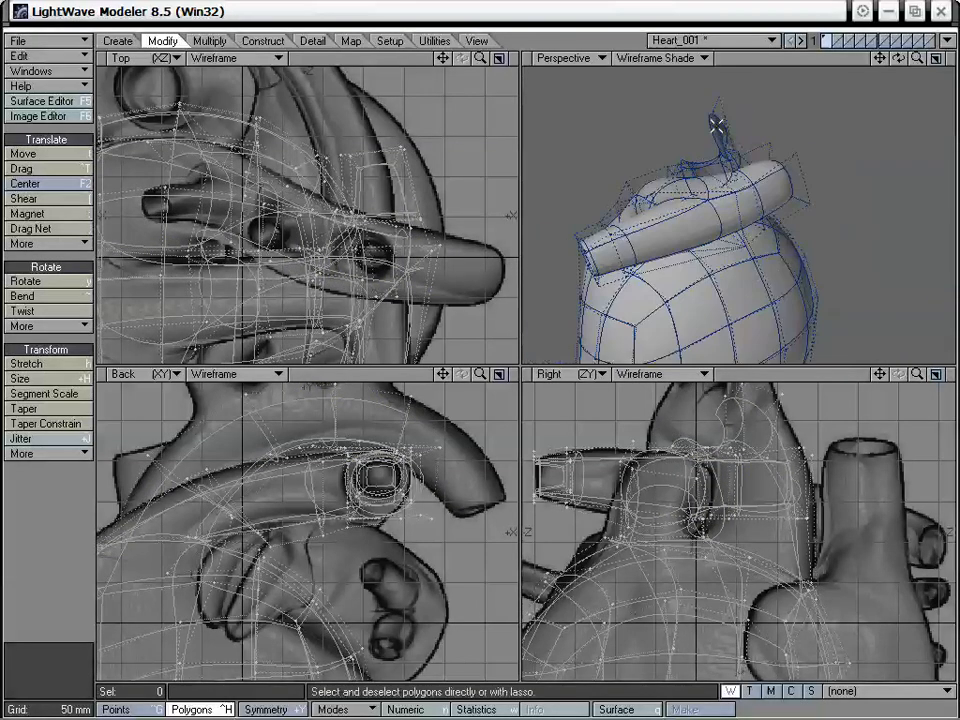
Select and hide the remaining stray aorta polygons above the heart body
left_click(718, 120)
key("minus")
left_click_drag(718, 120, 821, 203, "alt")
mouse_move(758, 164)
left_mouse_down()
mouse_move(728, 156)
mouse_move(735, 236)
mouse_move(724, 215)
left_mouse_up()
key("minus")
mouse_move(724, 150)
left_mouse_down()
mouse_move(744, 156)
mouse_move(731, 181)
left_mouse_up()
key("minus")
Lasso the whole heart body in the back view, excluding the pulmonary artery, and hide its polygons
left_click_drag(480, 374, 457, 284)
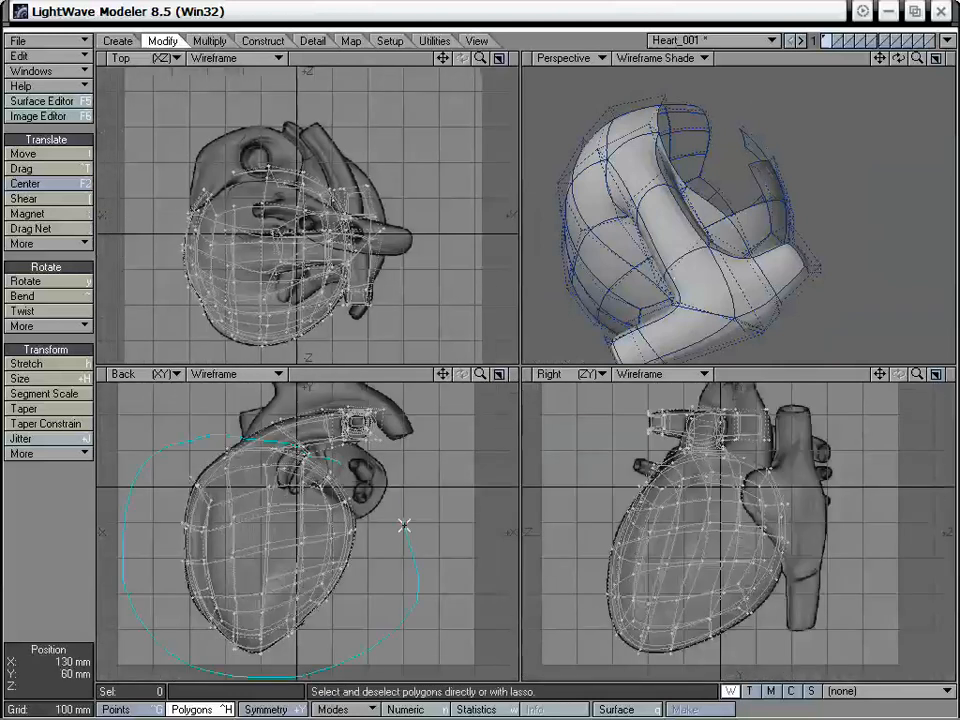
right_click_drag(355, 466, 370, 472)
key("minus")
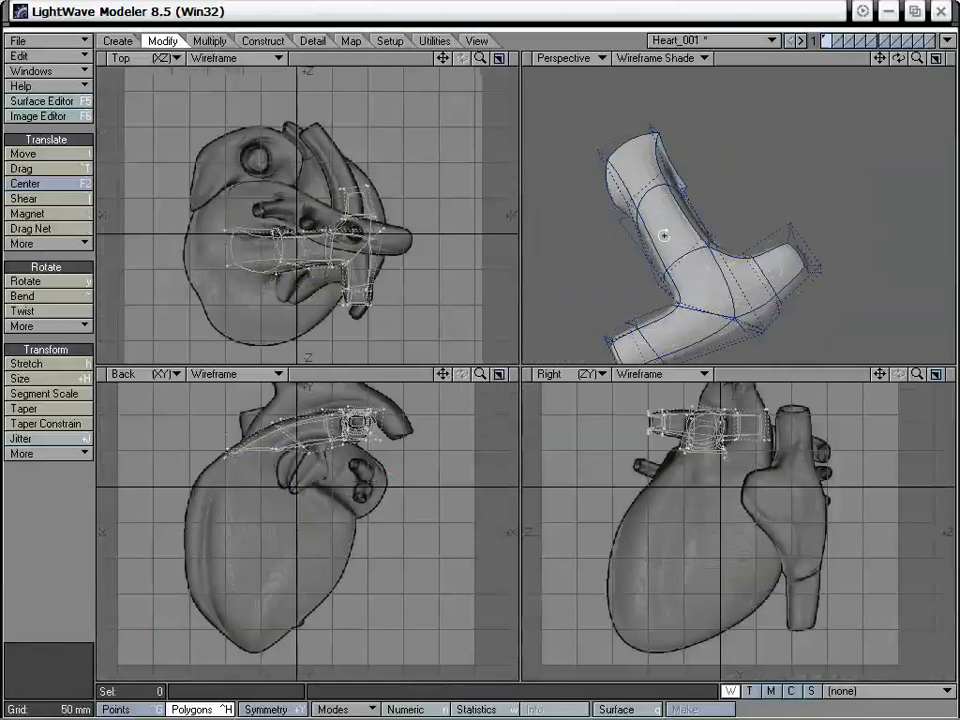
mouse_move(664, 233)
left_mouse_down("alt")
mouse_move(636, 210)
mouse_move(665, 208)
left_mouse_up("alt")
left_click_drag(768, 248, 790, 252, "alt")
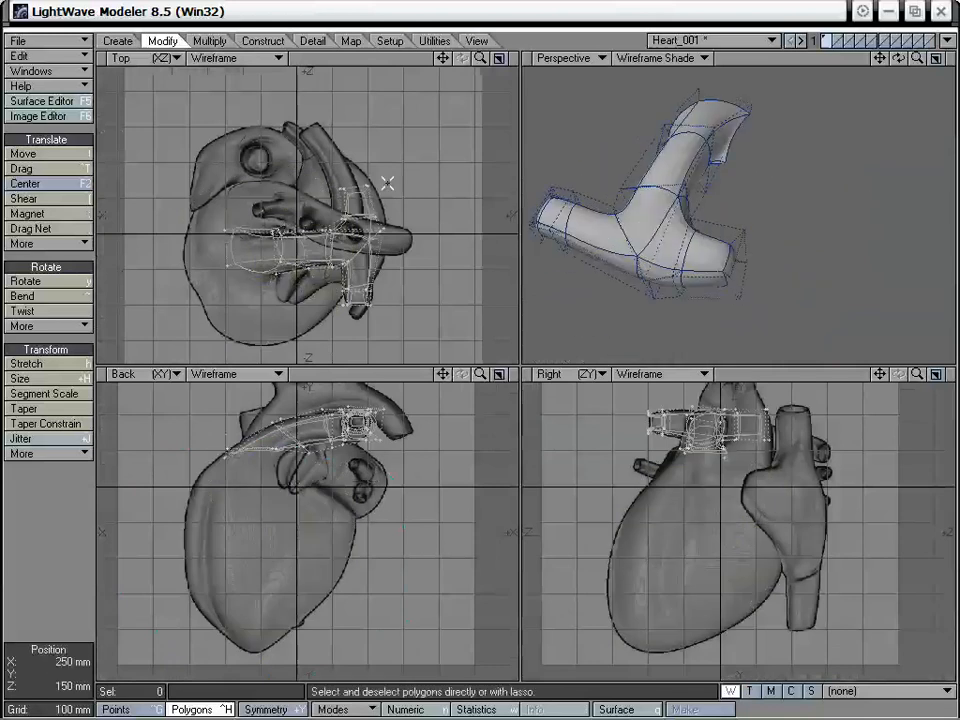
Cut a new edge loop straight across the base of the second branch with the Knife tool in the top view
left_click_drag(442, 58, 442, 28)
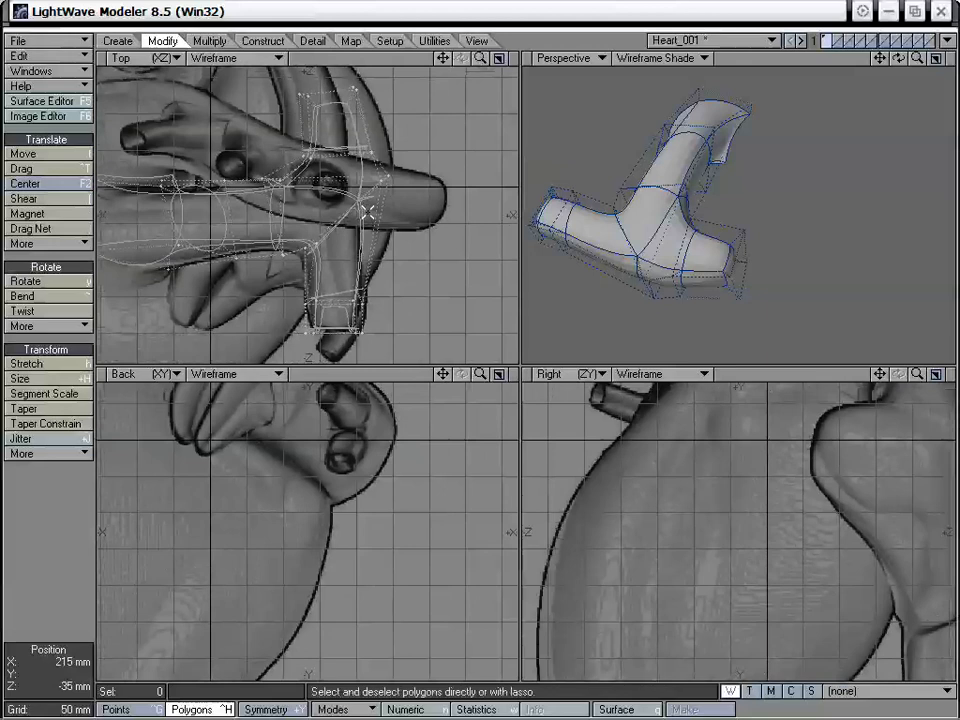
key("shift+k")
left_click_drag(260, 165, 407, 169)
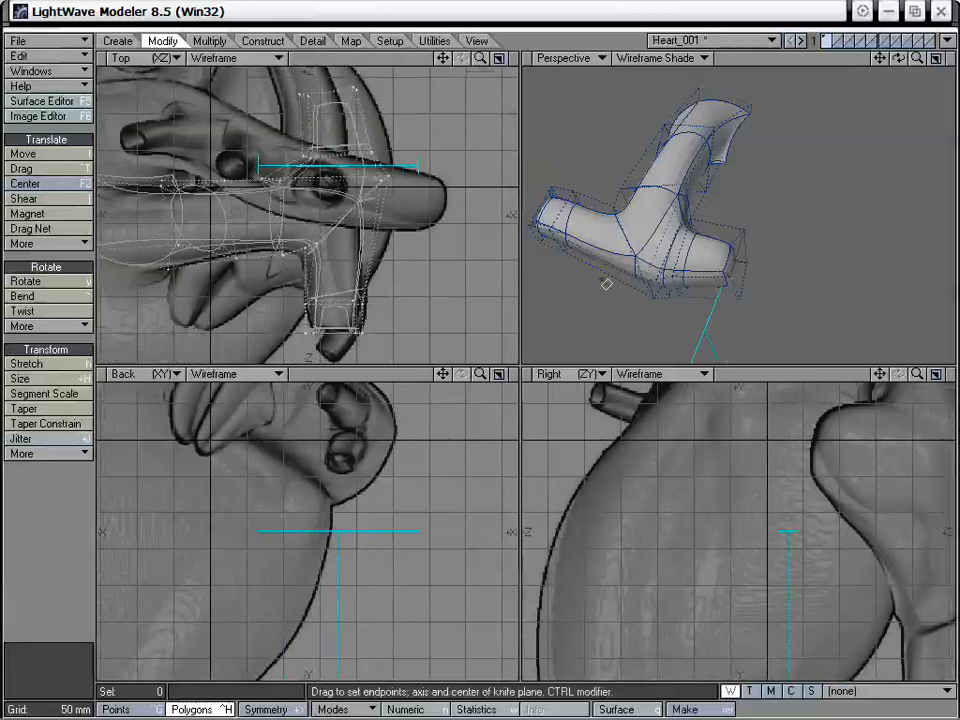
left_click_drag(606, 281, 712, 224, "alt")
key("space")
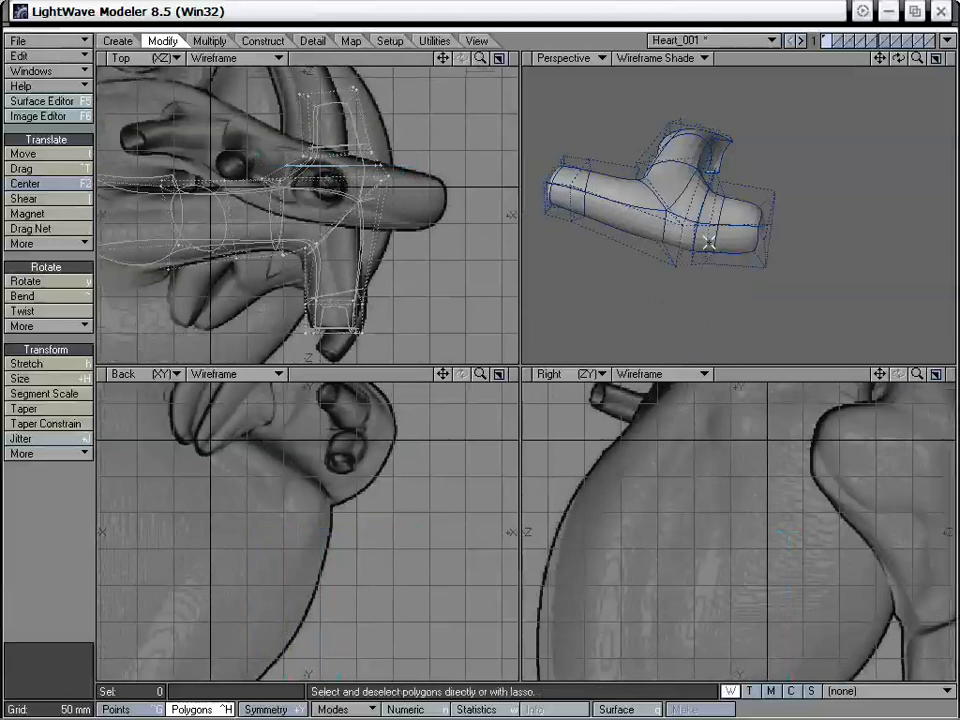
Drag the points around the new cut to smooth the transition from the artery's bend into the second branch
key("ctrl+t")
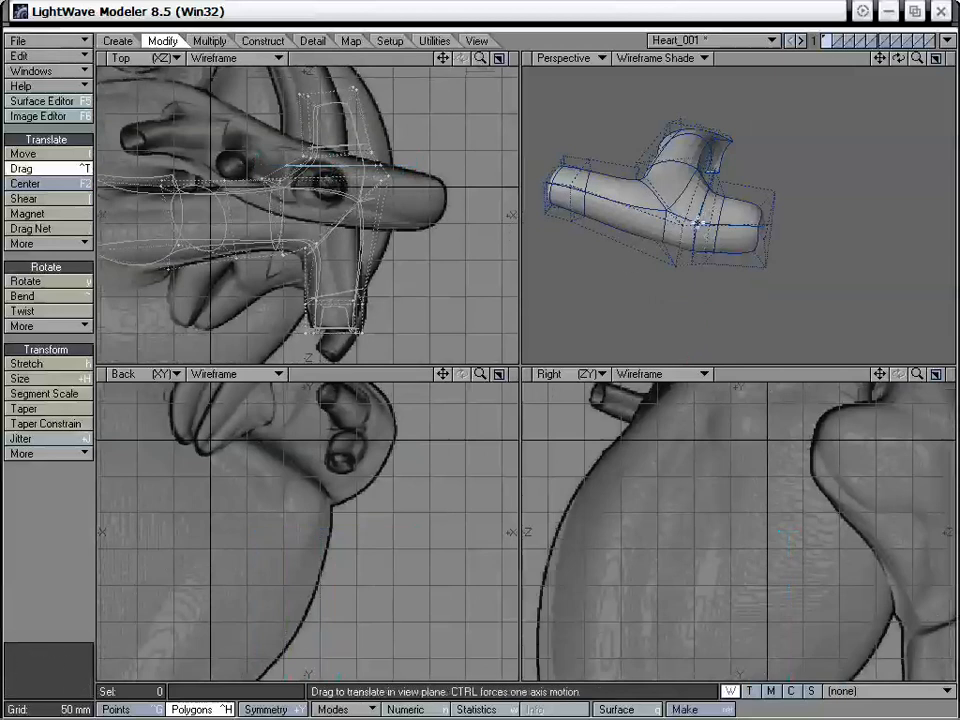
left_click_drag(690, 236, 697, 186)
left_click_drag(524, 144, 751, 249, "alt")
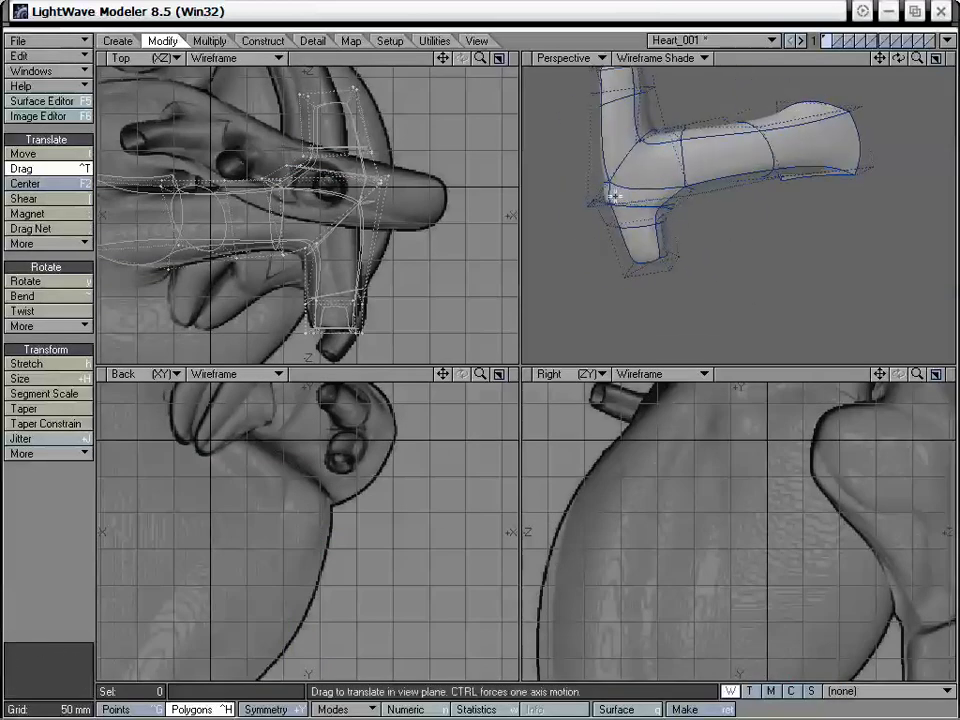
left_click_drag(606, 193, 650, 134)
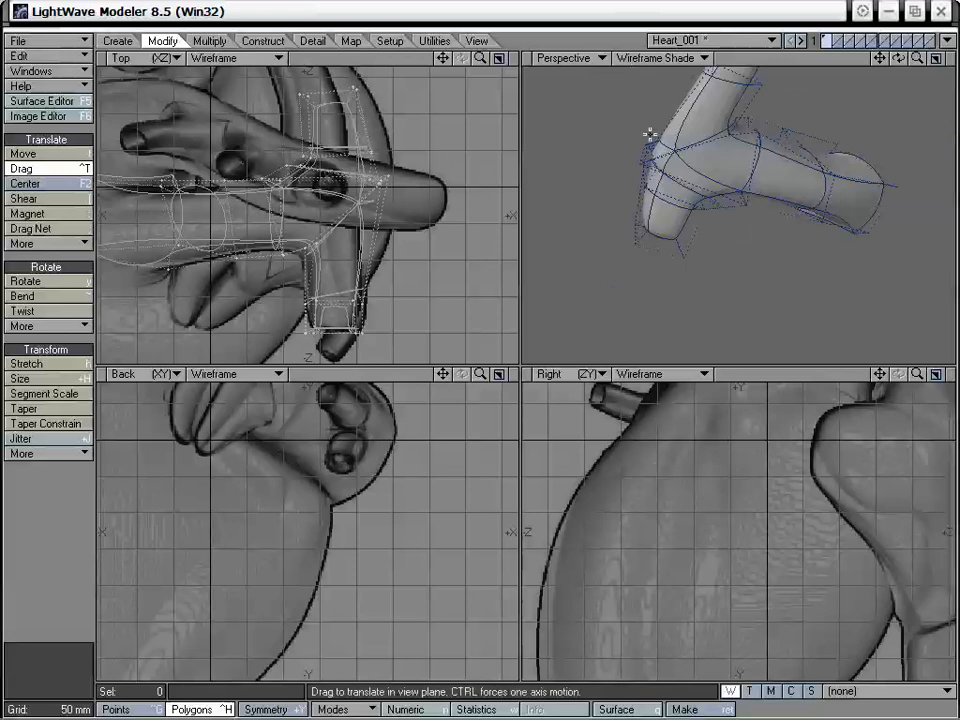
left_click_drag(658, 177, 786, 193)
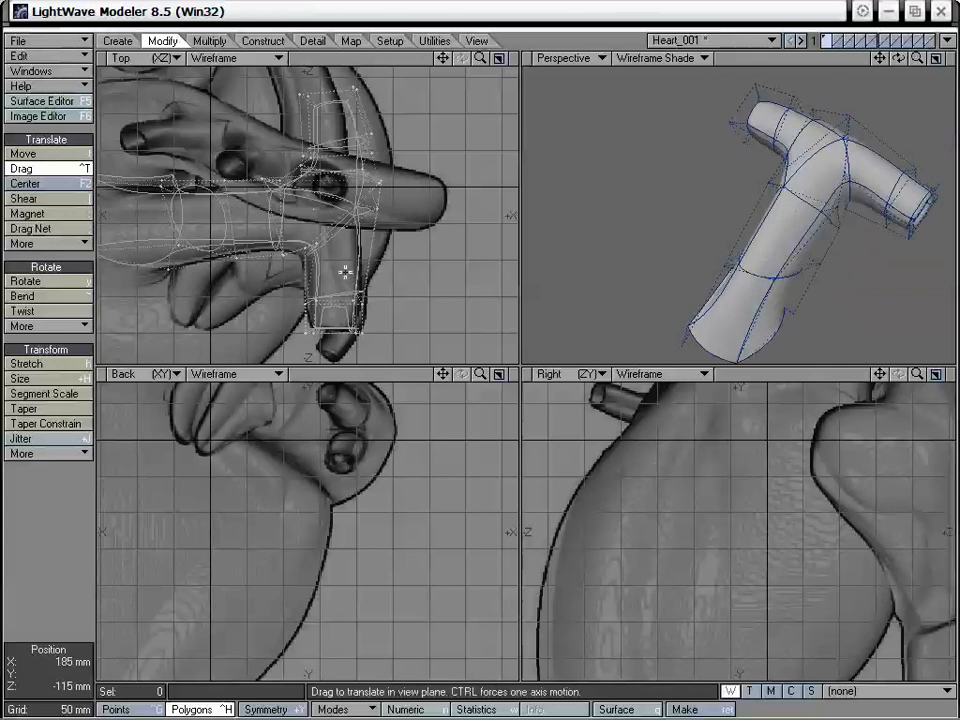
Cut diagonally across the first side branch near its base with the Knife tool in the top view
key("shift+k")
left_click_drag(280, 290, 415, 223)
key("space")
left_click_drag(754, 204, 684, 278, "alt")
Drag points around the branch junction to even out its shape, including a 5 mm shift along X in the top view
key("ctrl+t")
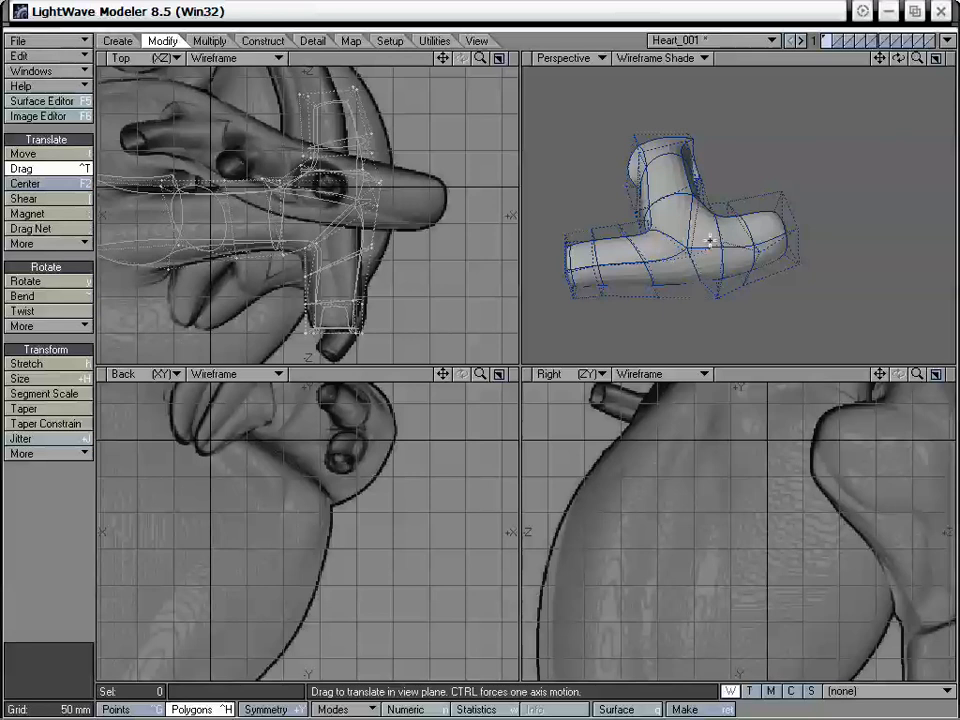
left_click_drag(669, 246, 820, 147, "alt")
left_click_drag(384, 187, 388, 187)
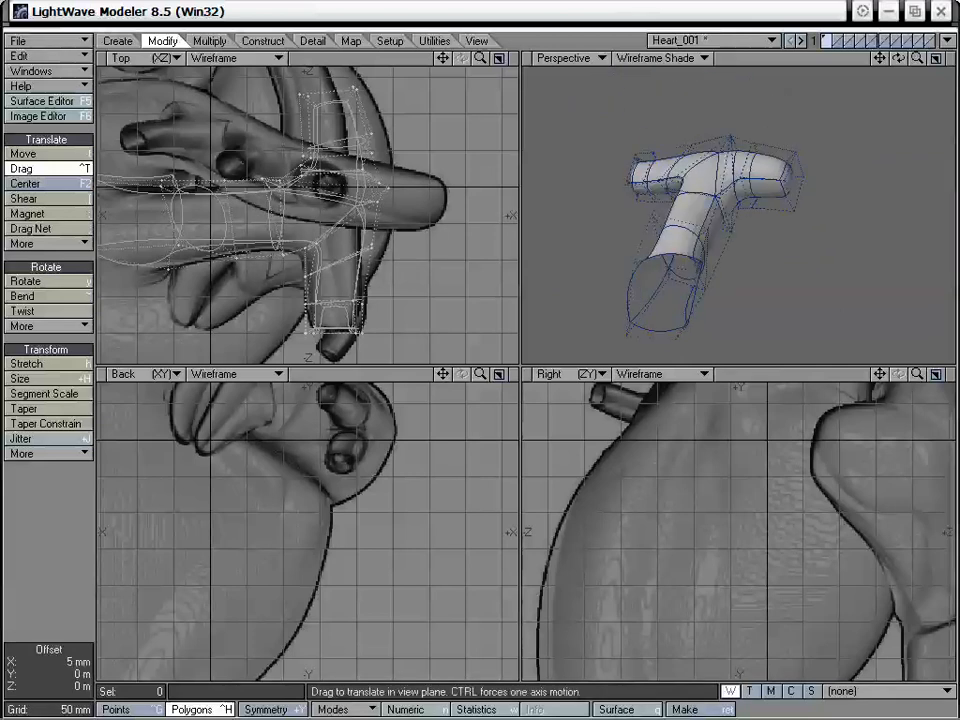
left_click_drag(664, 217, 814, 263, "alt")
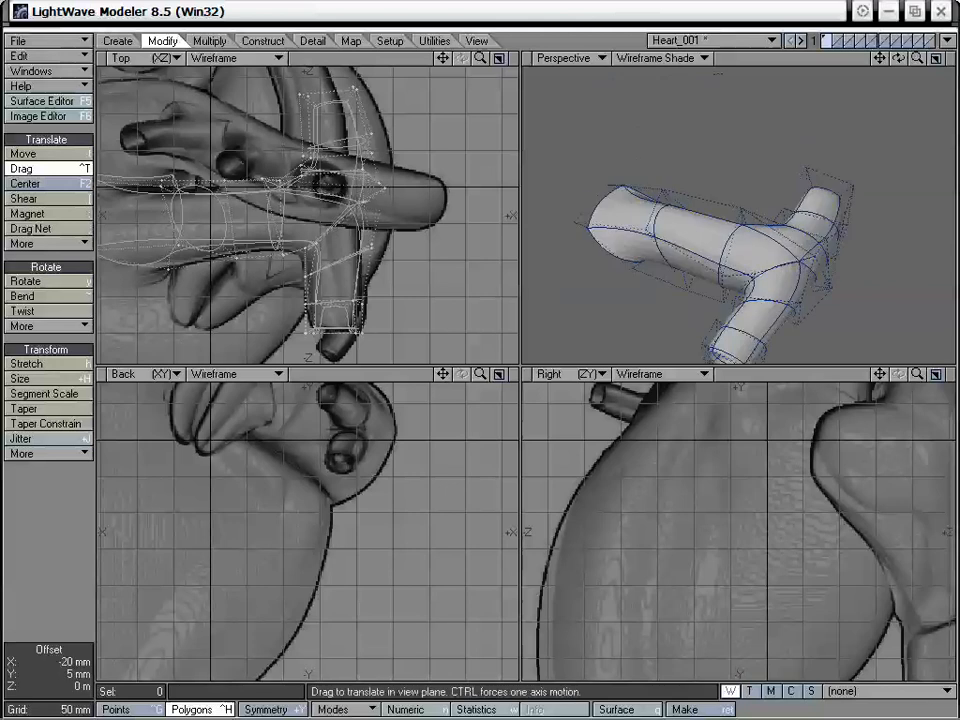
Select the polygon at the first branch's end and shift it sideways in the top view to follow the curved template
left_click_drag(603, 179, 688, 260, "alt")
left_click_drag(669, 278, 718, 163)
left_click_drag(443, 374, 449, 602)
left_click_drag(443, 58, 462, 147)
key("space")
key("space")
key("space")
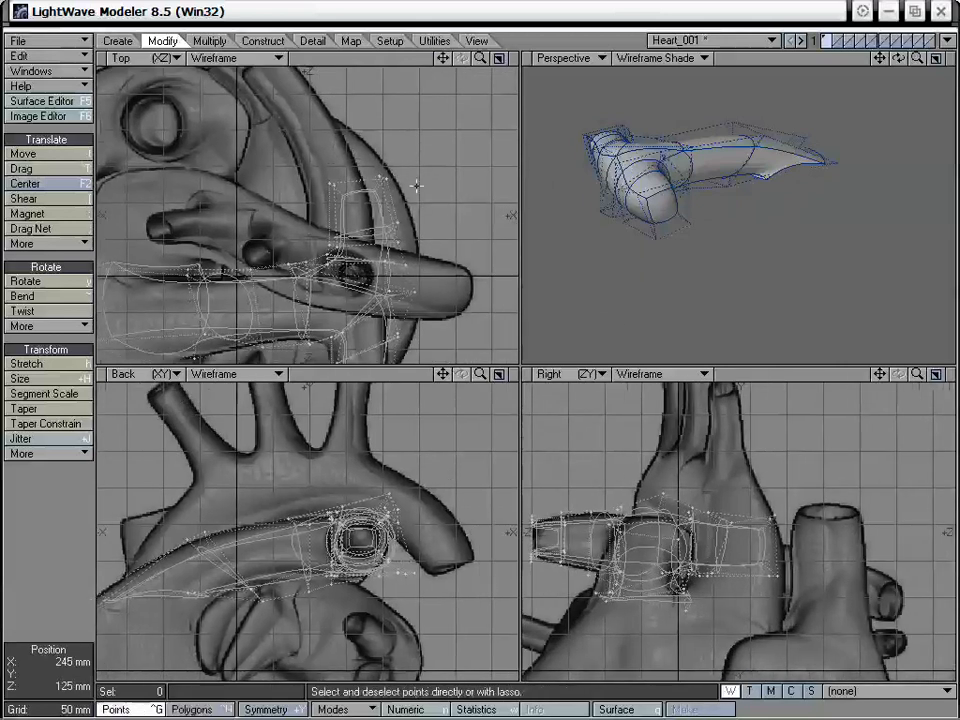
right_click_drag(302, 196, 466, 193)
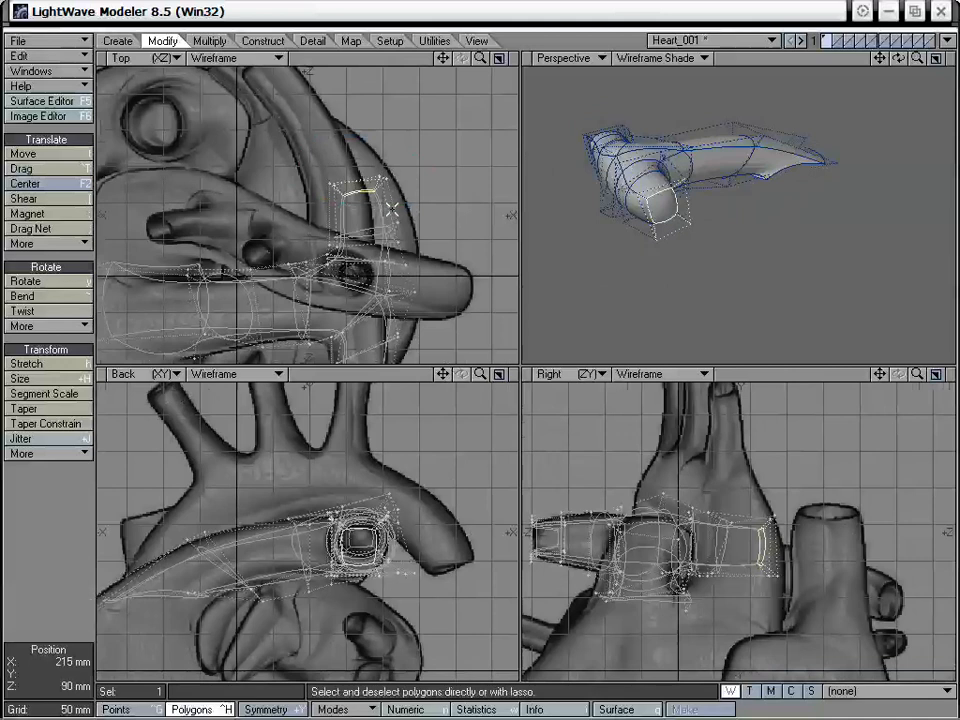
key("t")
left_click_drag(392, 209, 360, 209)
key("space")
Select the ring of points nearer the first branch's base and move it sideways to line up with the template
key("space")
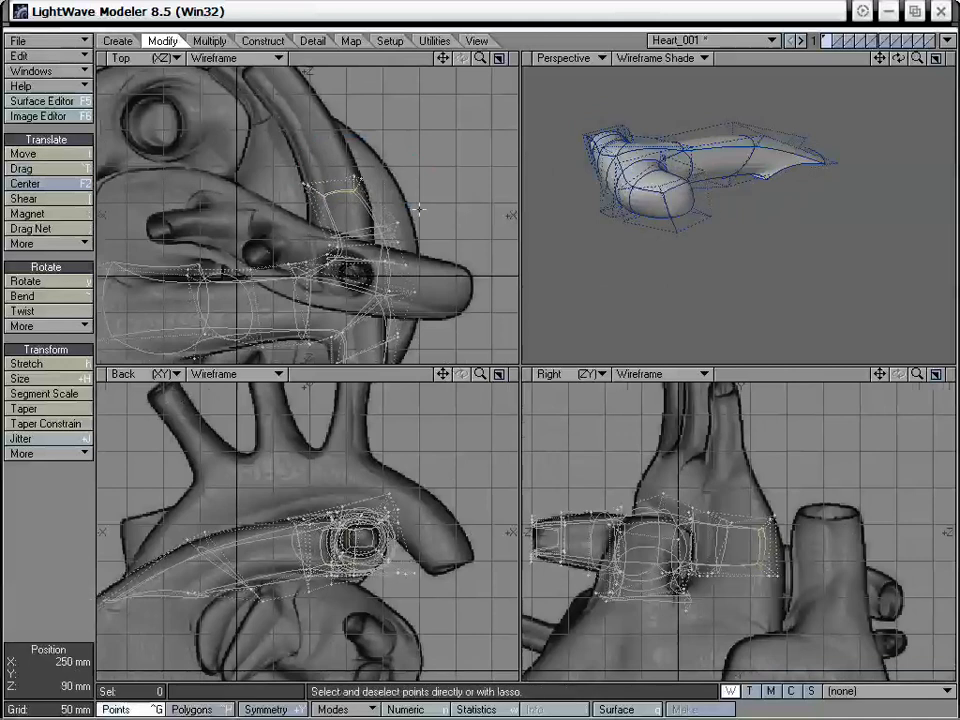
right_click_drag(441, 210, 355, 211)
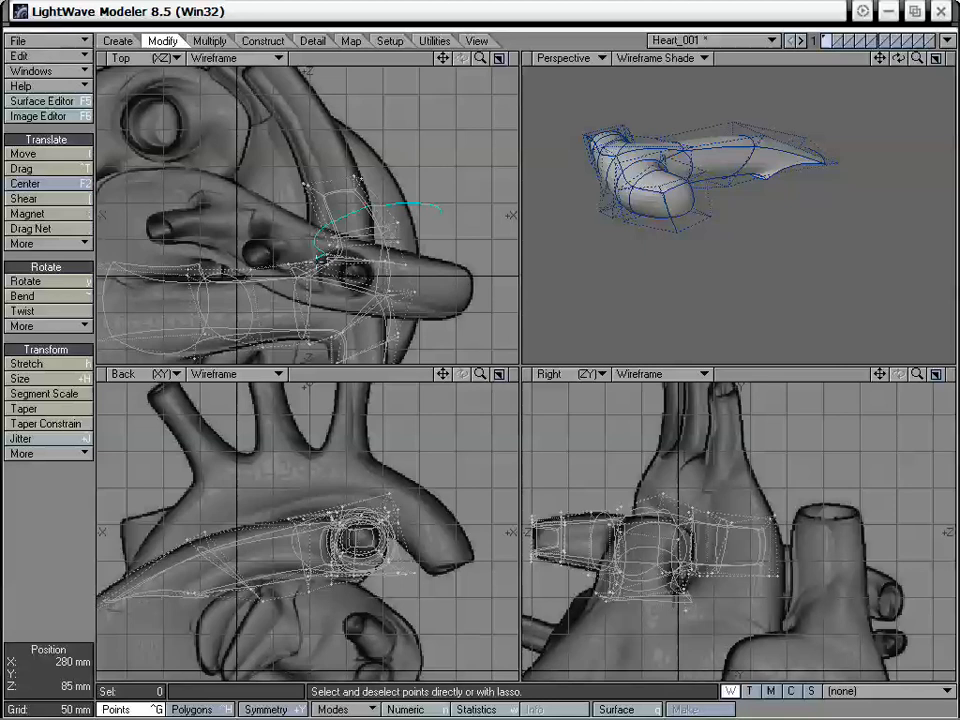
right_click_drag(402, 271, 432, 240)
key("t")
left_click_drag(428, 238, 413, 238)
key("space")
right_click_drag(415, 202, 418, 270)
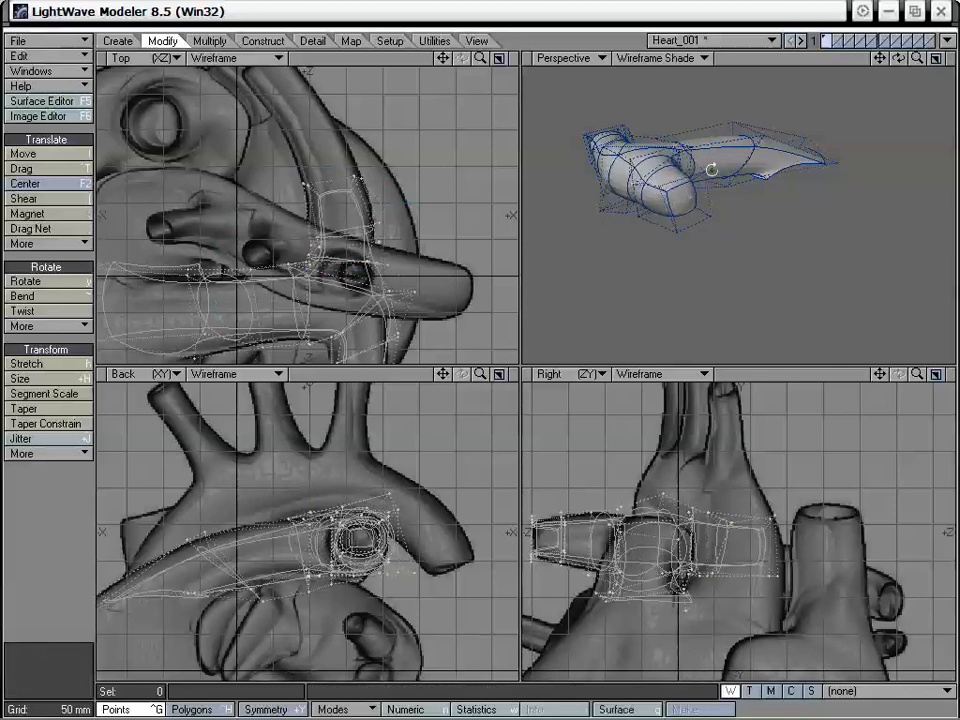
Drag individual points around the first branch's base and the junction in the top and perspective views to smooth the bend
left_click_drag(711, 169, 676, 188, "alt")
key("ctrl+t")
left_click_drag(362, 268, 377, 263)
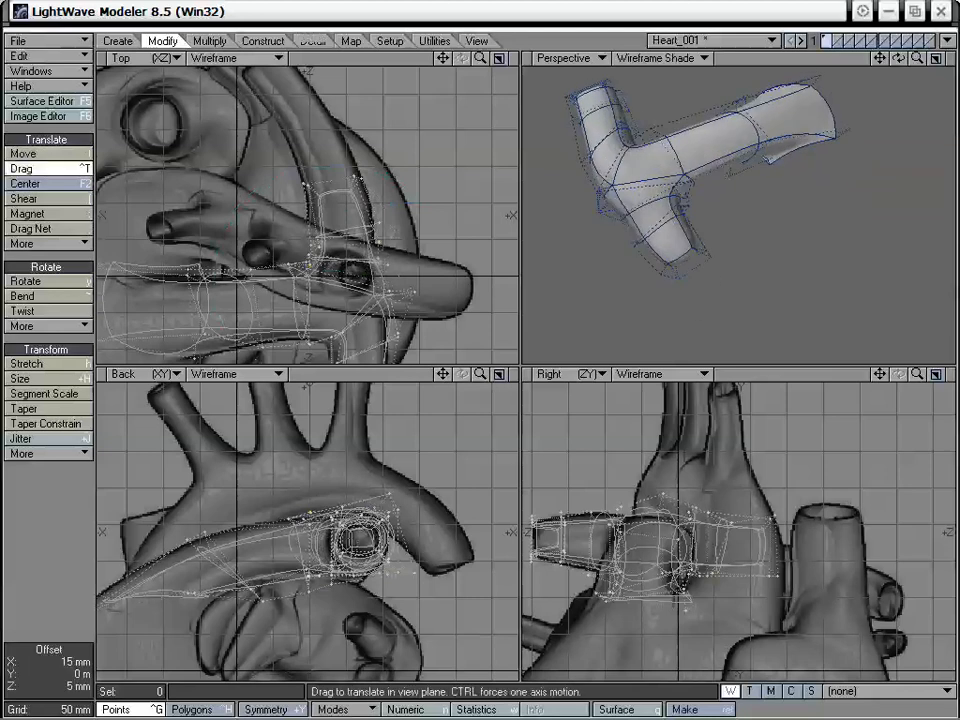
left_click_drag(631, 210, 666, 190, "alt")
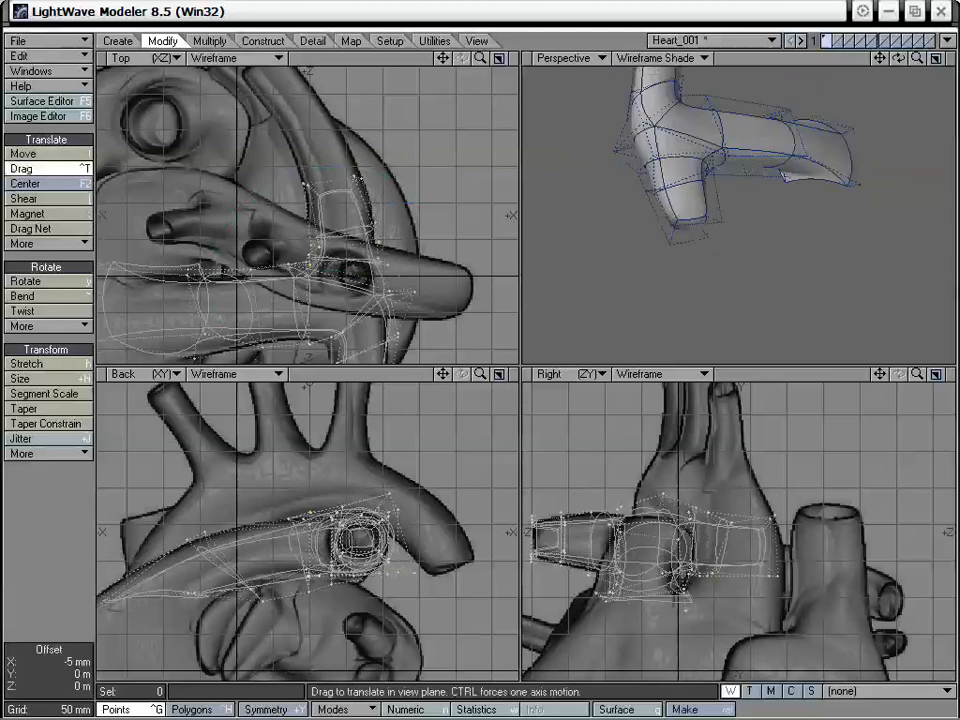
left_click_drag(636, 127, 630, 119)
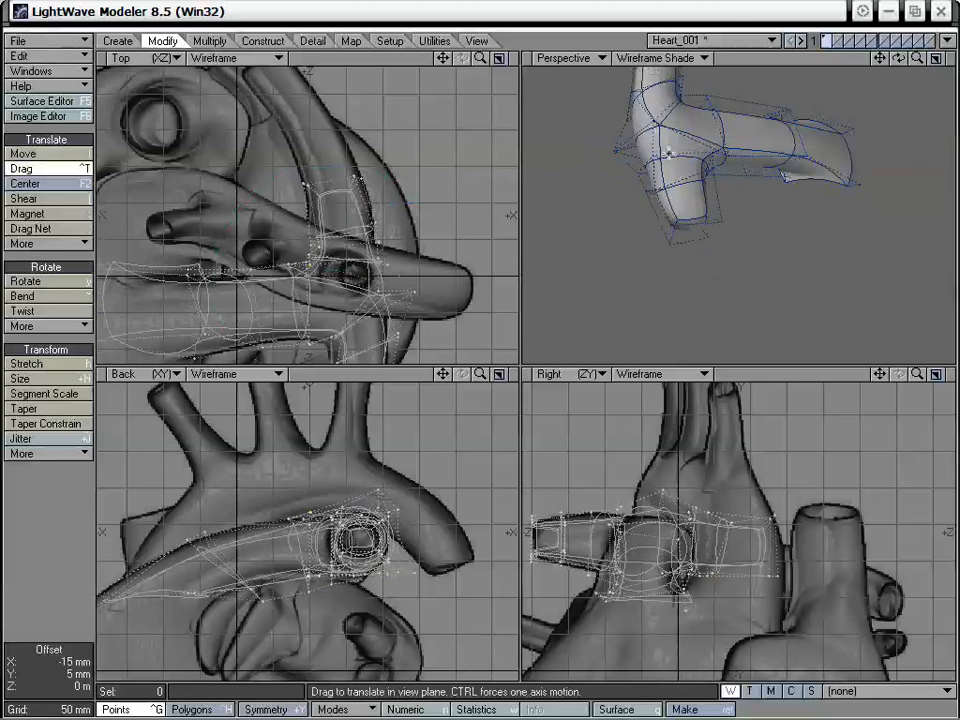
left_click_drag(668, 152, 809, 99, "alt")
left_click_drag(720, 124, 779, 184)
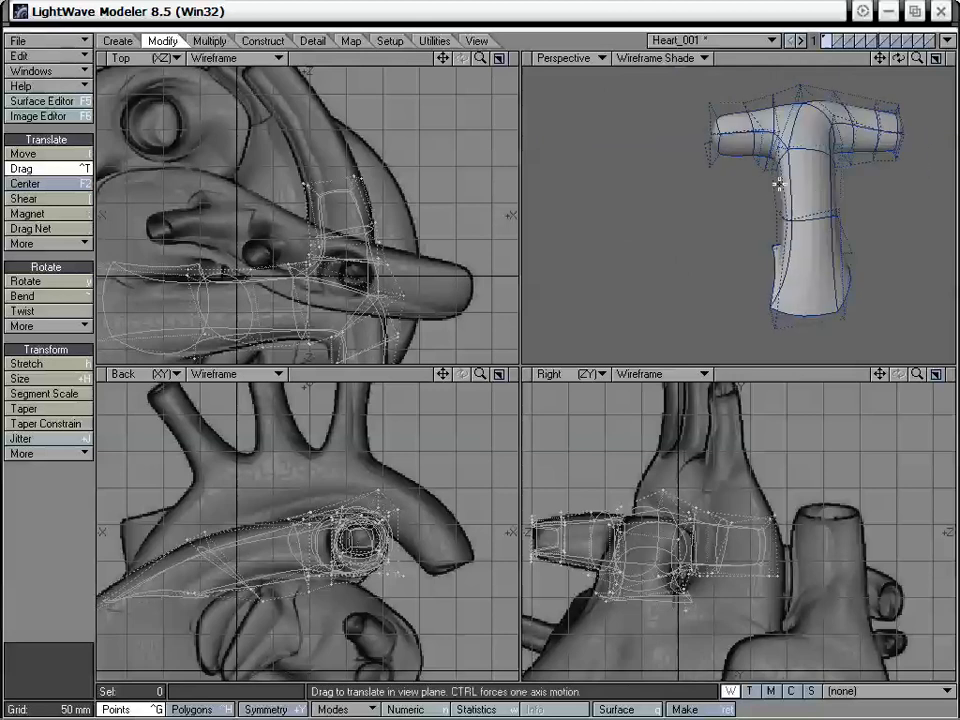
Extend the first branch with a Smooth Shift of its end polygon, rotating and lowering the new end to follow the template
left_click_drag(444, 58, 466, 126)
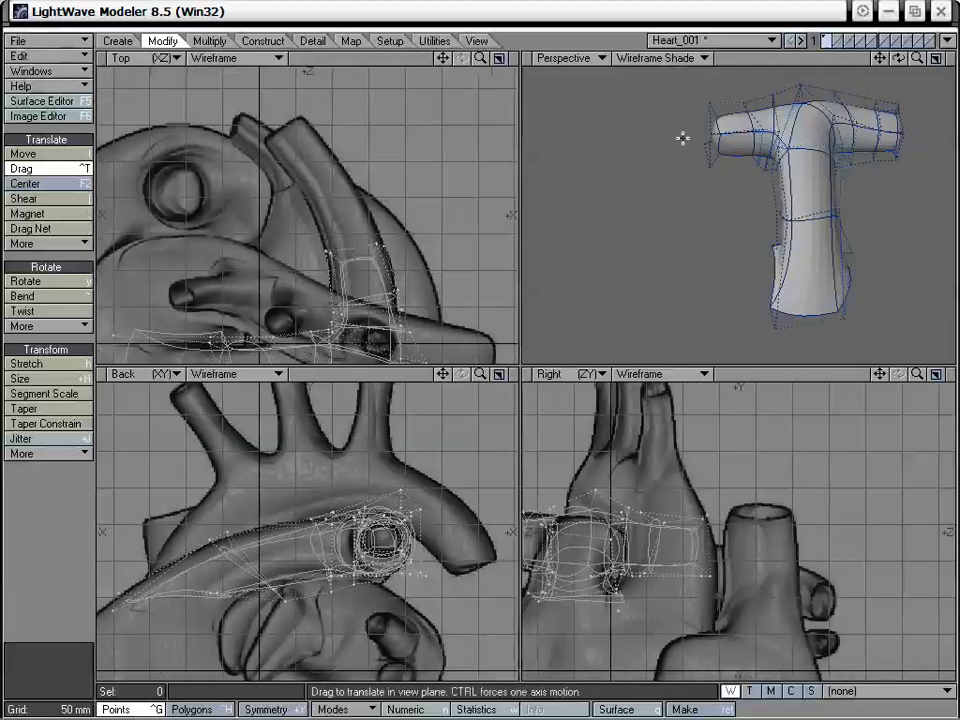
left_click_drag(682, 139, 786, 195, "alt")
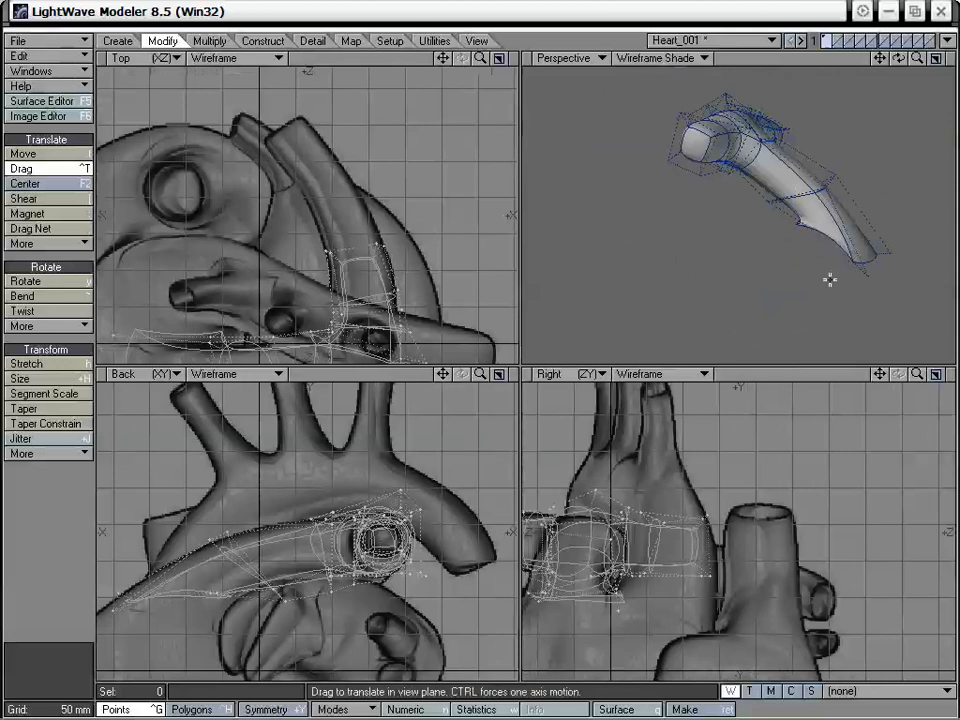
key("space")
key("ctrl+h")
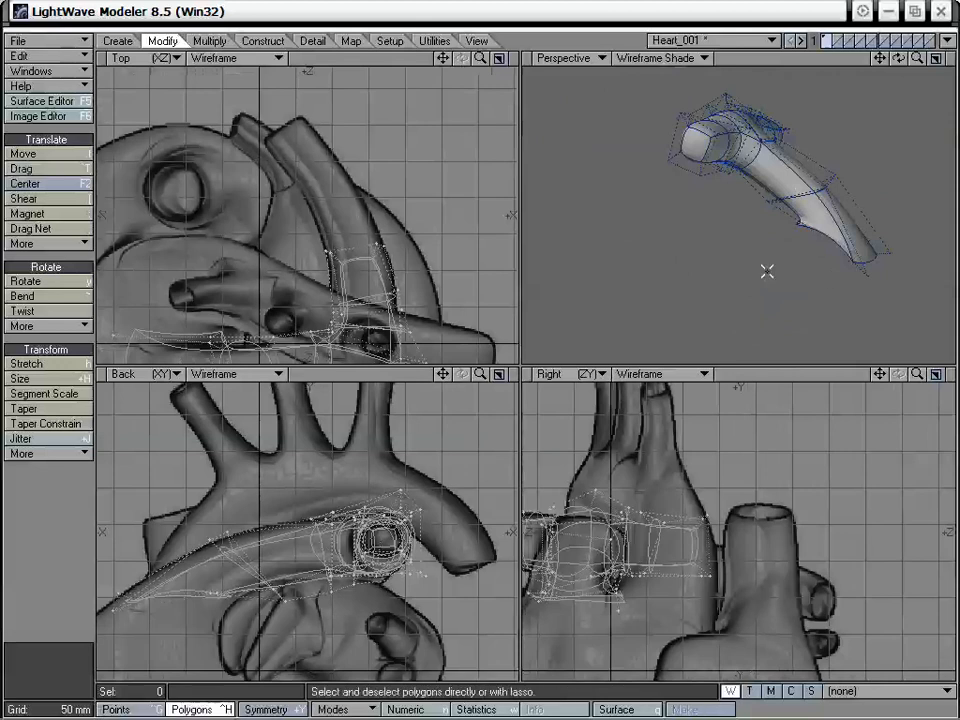
left_click(703, 147)
left_click_drag(703, 148, 676, 160, "alt")
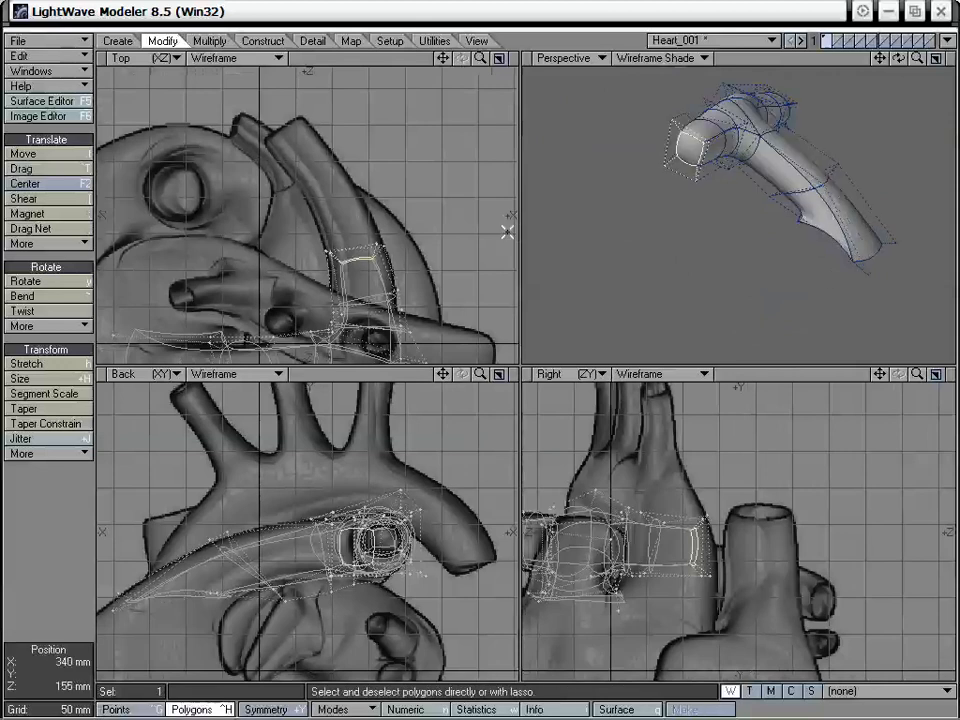
key("shift+f")
left_click(321, 240)
key("t")
left_click_drag(394, 279, 362, 208)
key("y")
key("t")
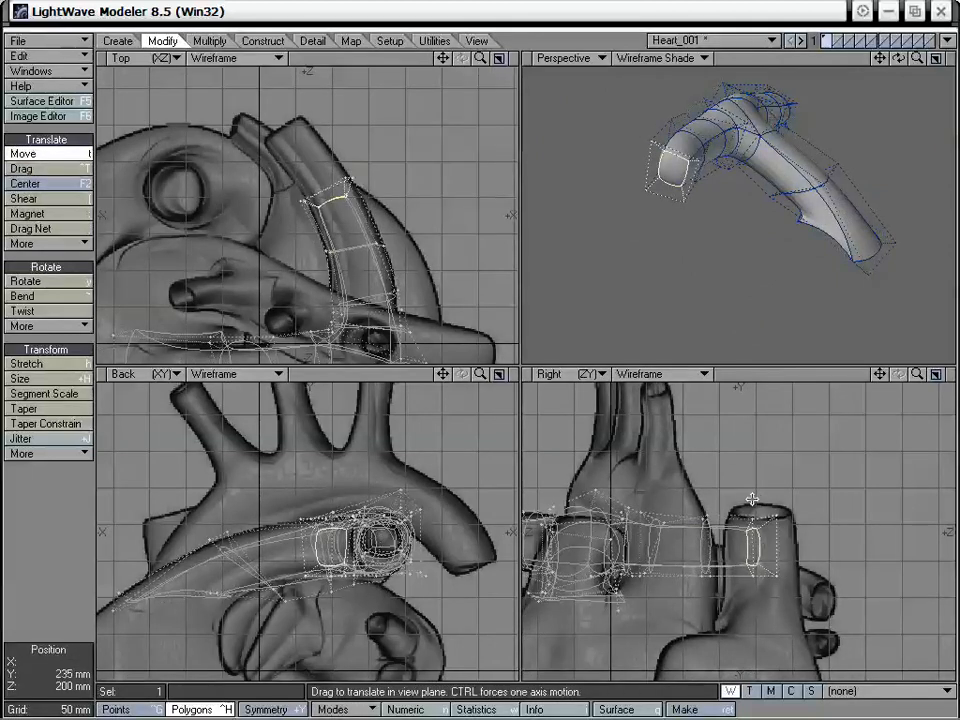
left_click_drag(752, 499, 752, 535)
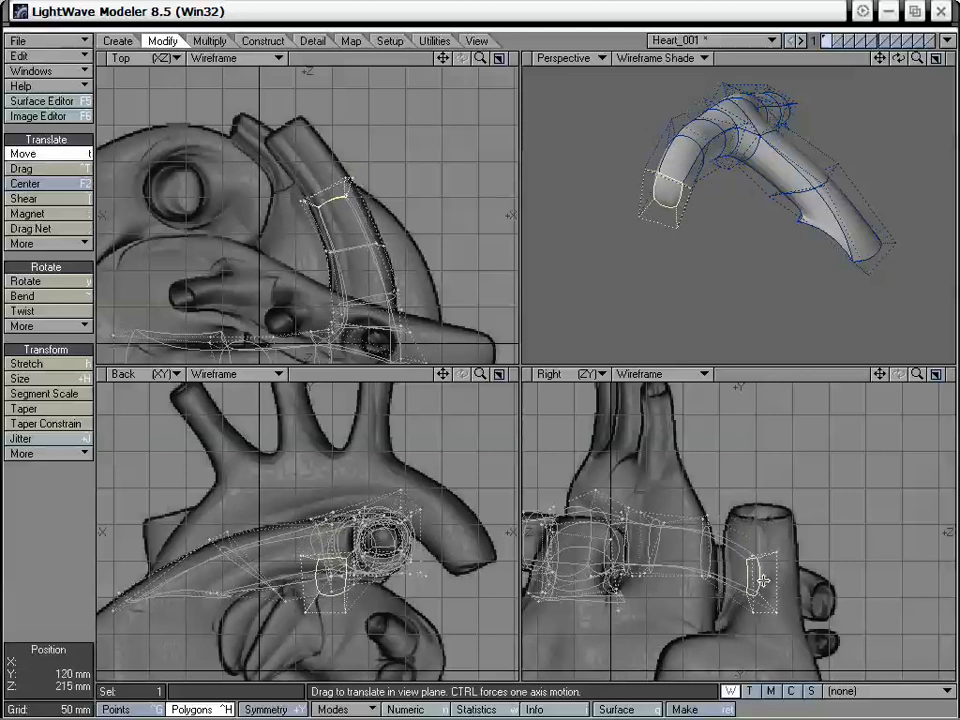
Lower the ring of four points behind the new end in the right view so the branch curves down evenly
key("space")
key("ctrl+g")
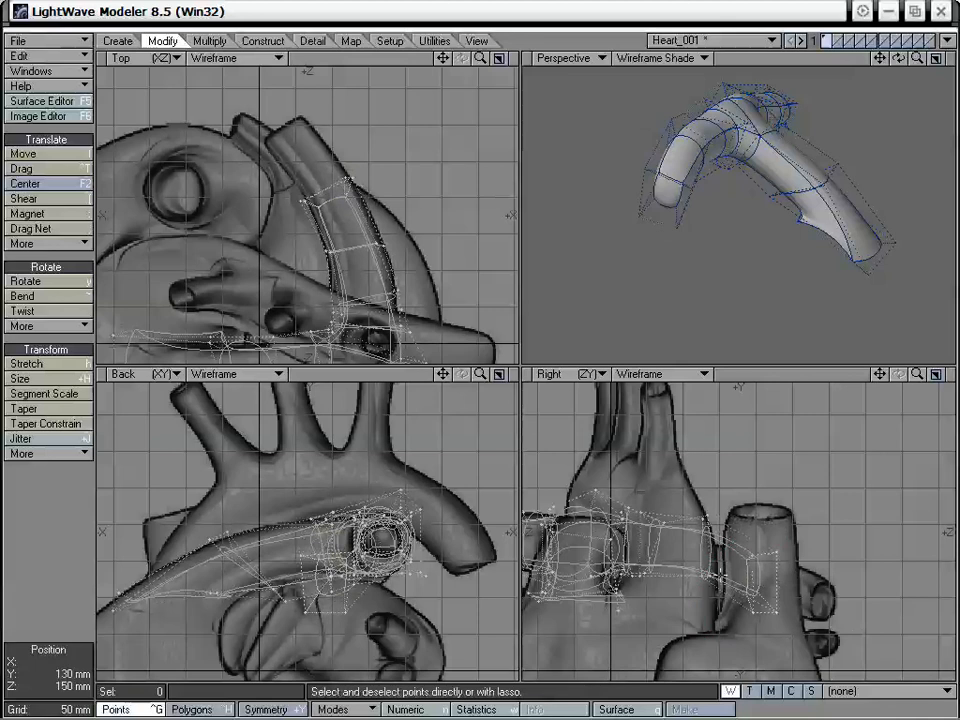
key("t")
left_click_drag(723, 555, 723, 577)
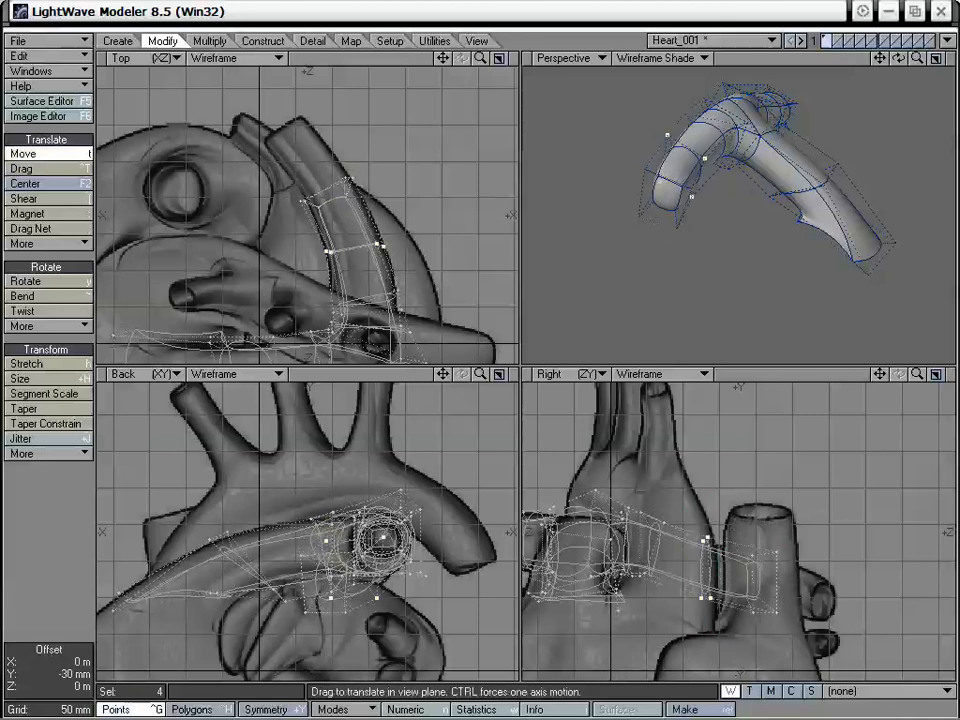
key("space")
key("slash")
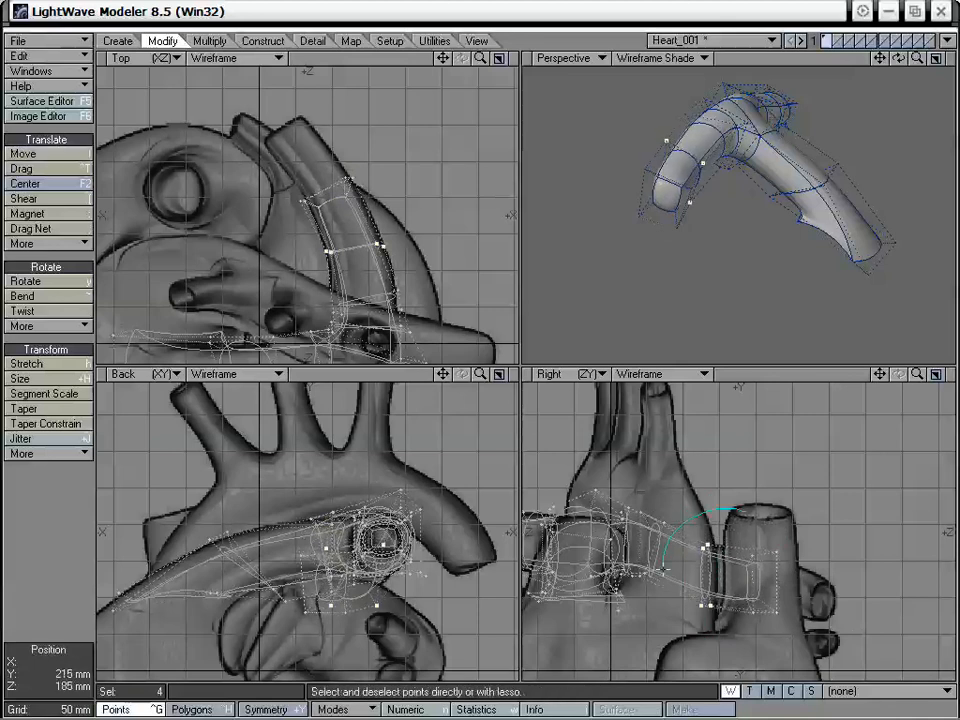
Smooth Shift the branch's end polygon again, move it -60 mm in X and 85 mm in Z, and lower it slightly
key("ctrl+h")
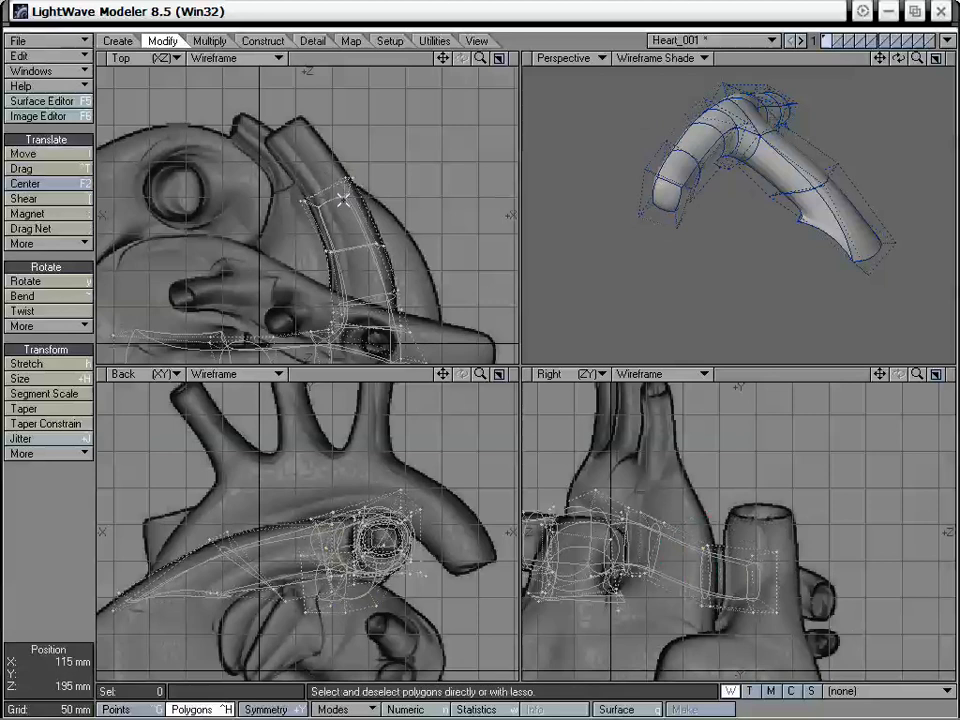
left_click(405, 209)
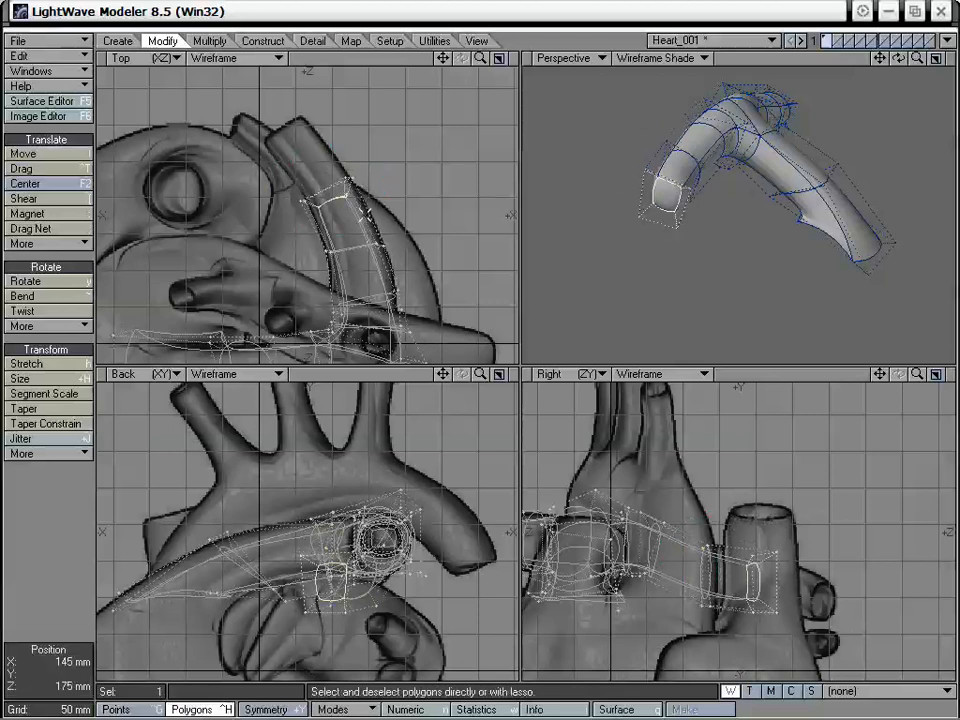
key("shift+f")
left_click(337, 196)
key("t")
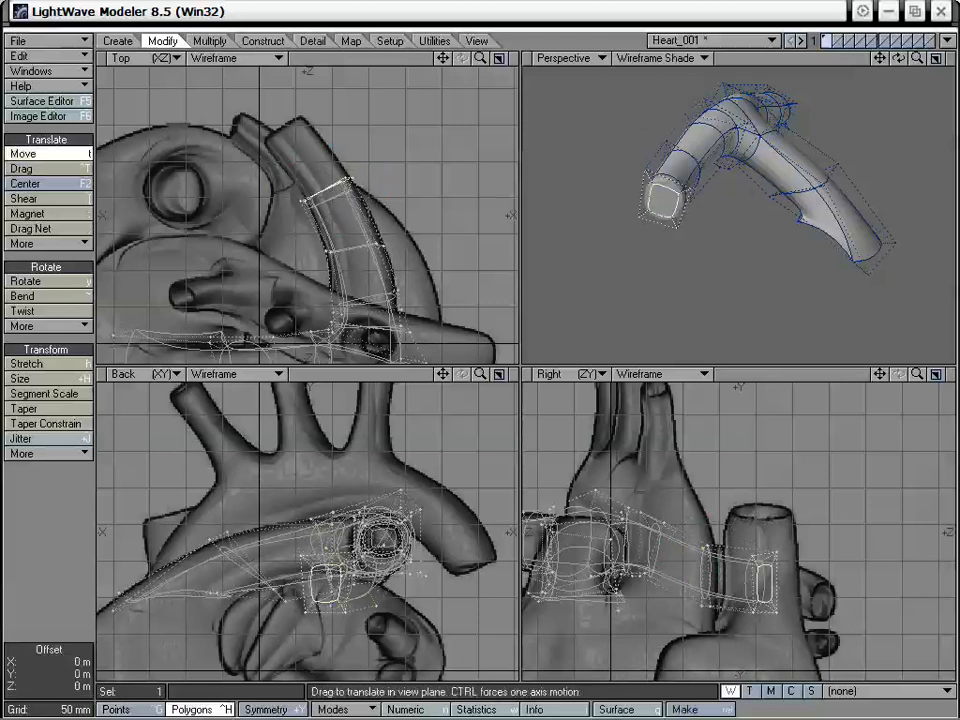
left_click_drag(337, 197, 293, 134)
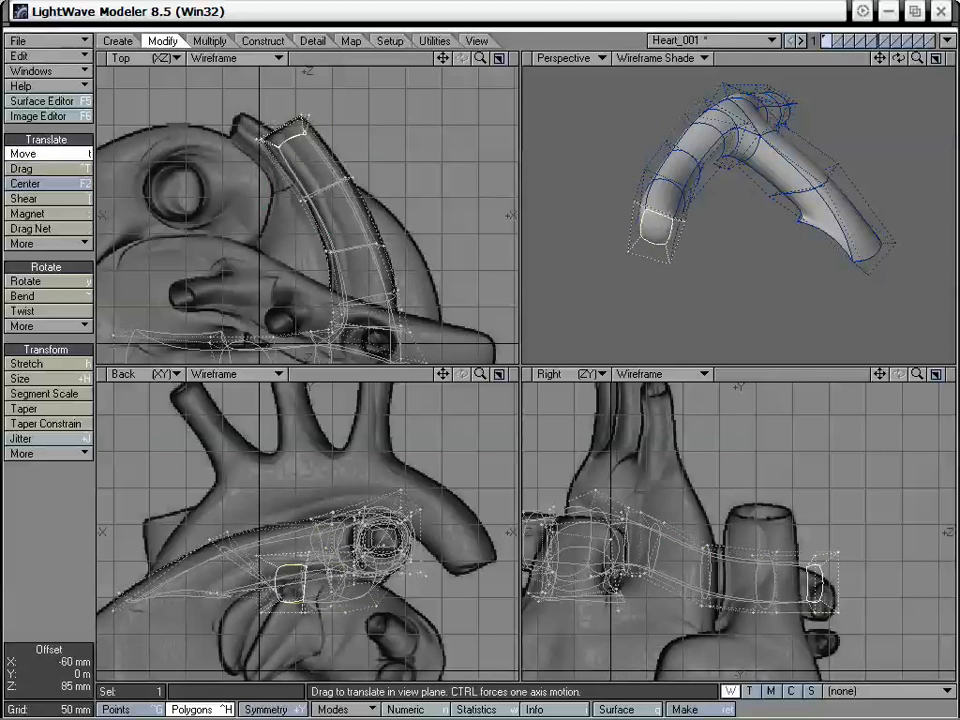
mouse_move(835, 573)
left_mouse_down()
mouse_move(835, 555)
mouse_move(835, 584)
left_mouse_up()
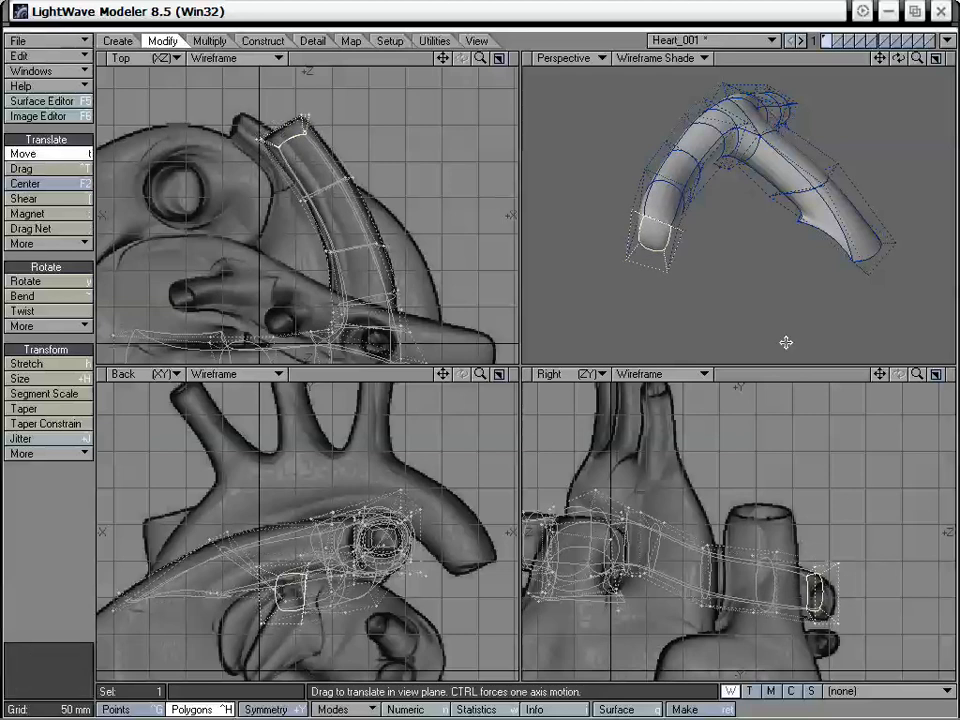
Stretch the branch's end polygon to a smaller height and move it onto the tip of the template in the right view
left_click_drag(786, 343, 740, 241, "alt")
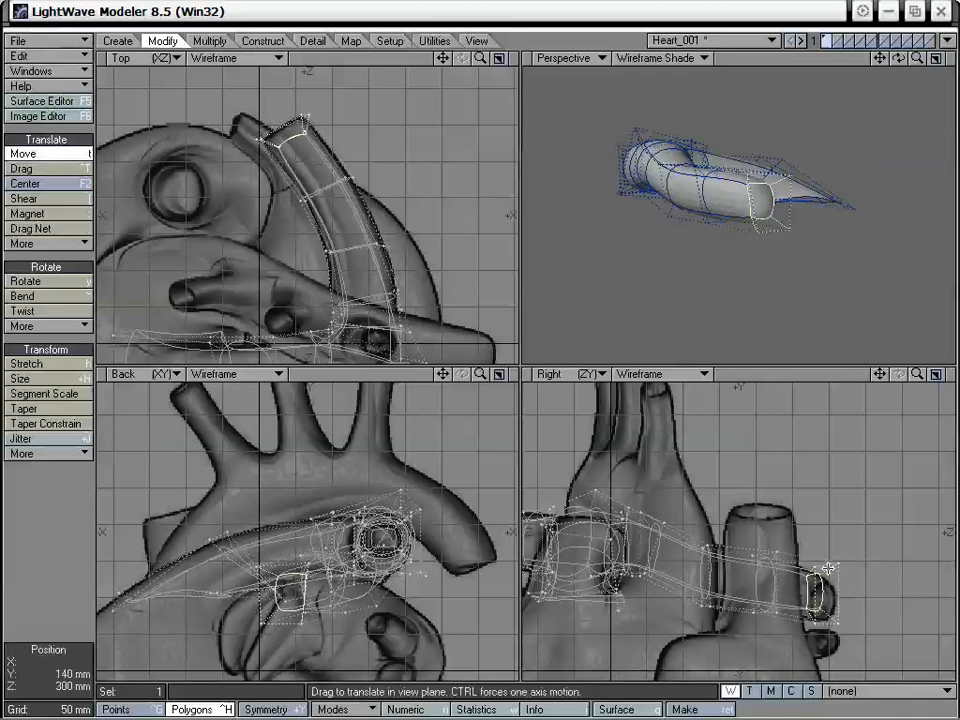
key("h")
left_click_drag(814, 608, 821, 621)
key("t")
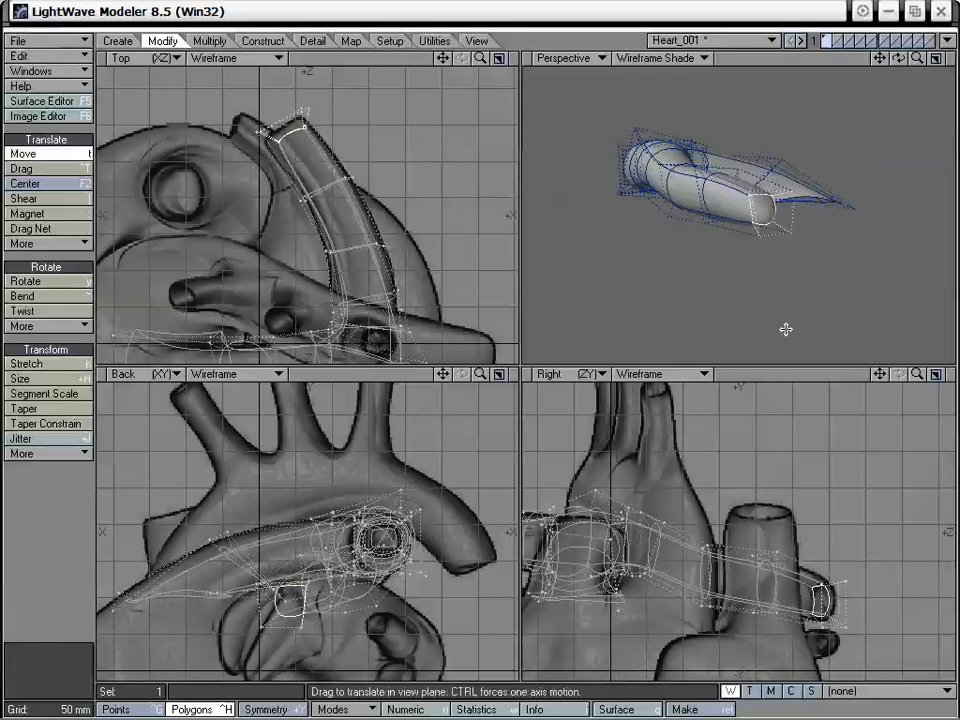
left_click_drag(726, 207, 739, 244, "alt")
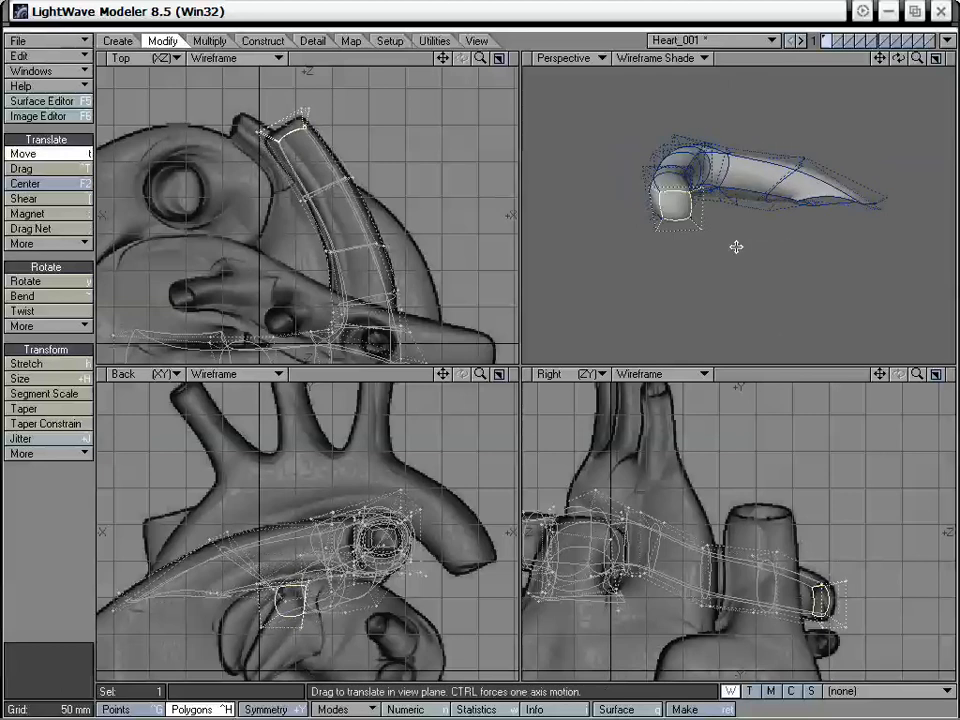
Smooth Shift the branch's end polygon in place and stretch the new face inward to form a rim
key("f")
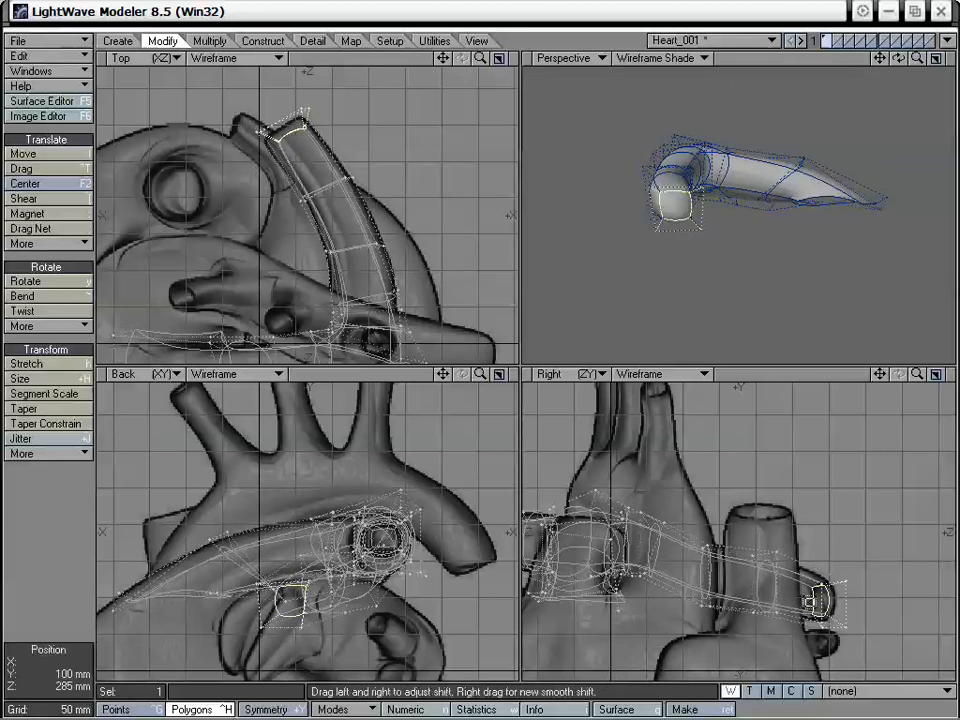
left_click(763, 533)
key("h")
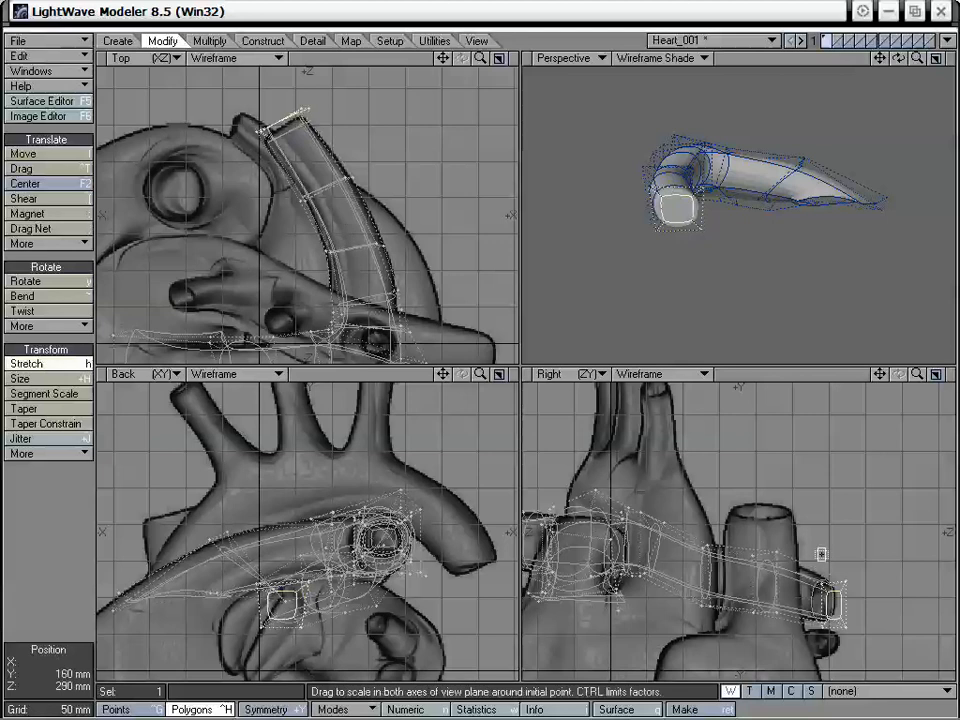
left_click_drag(833, 606, 830, 626)
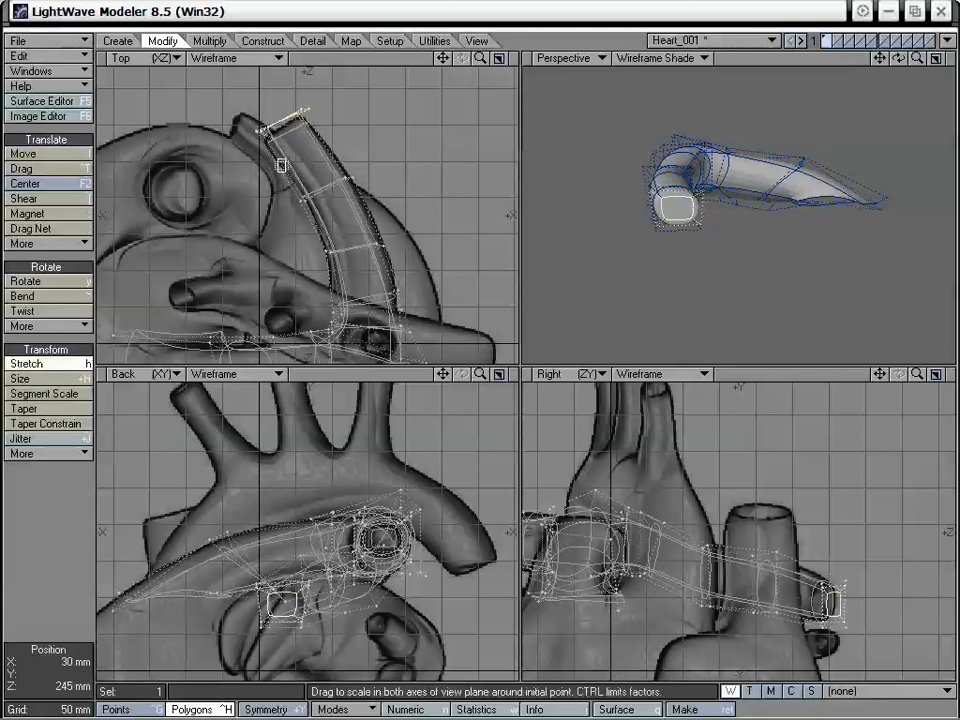
left_click_drag(283, 118, 279, 121)
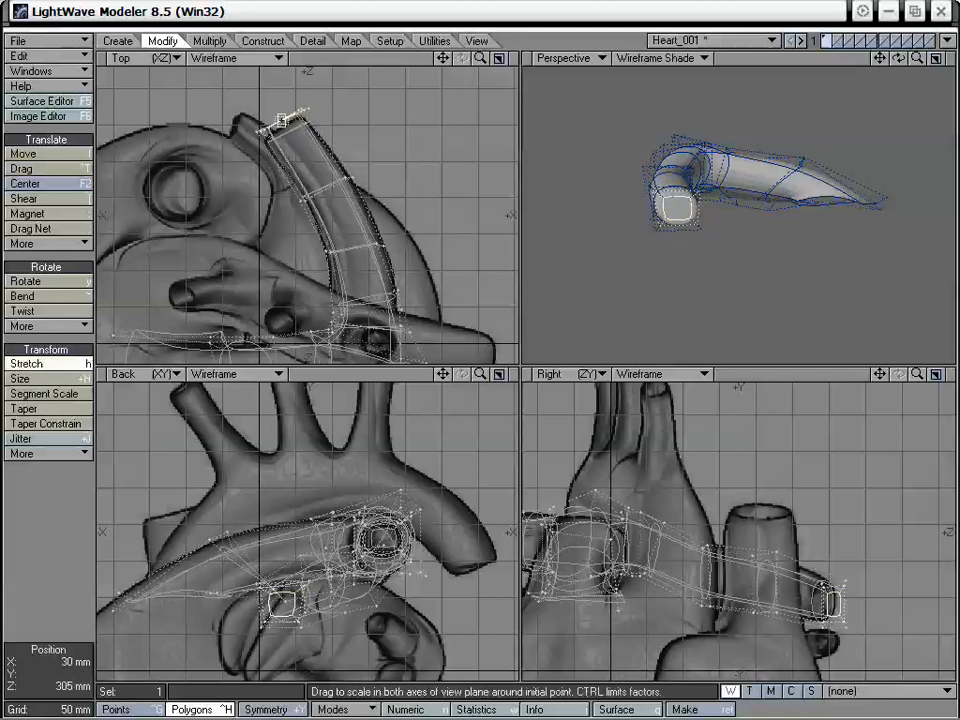
Smooth Shift the inset end face again, move it back inside the branch to hollow the opening, and stretch it to fit
key("shift+f")
left_click(315, 132)
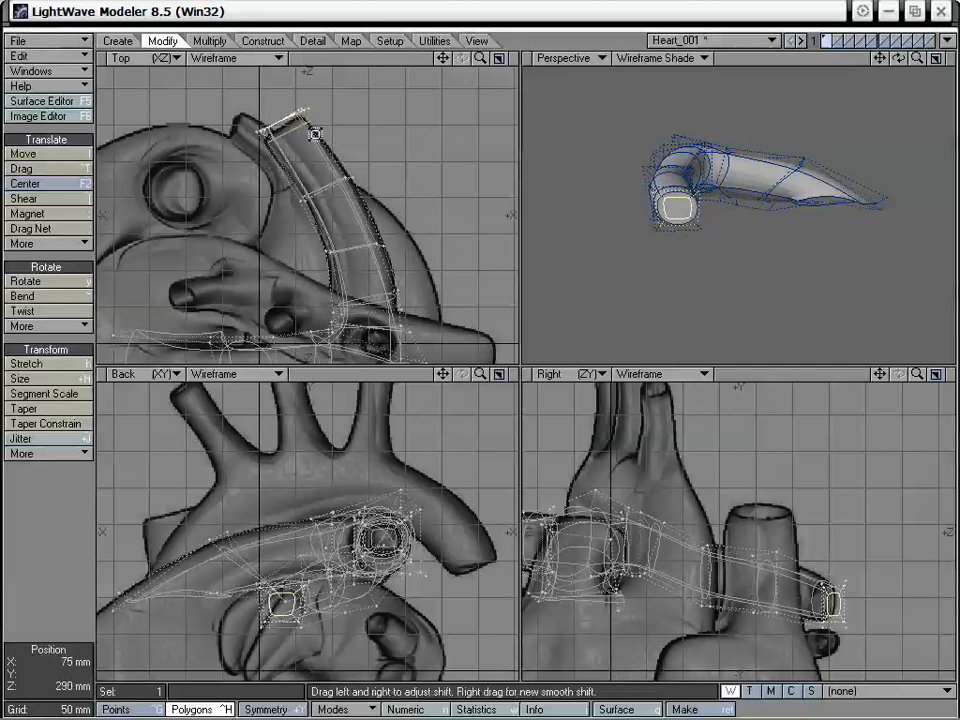
key("t")
left_click_drag(315, 132, 296, 140)
key("h")
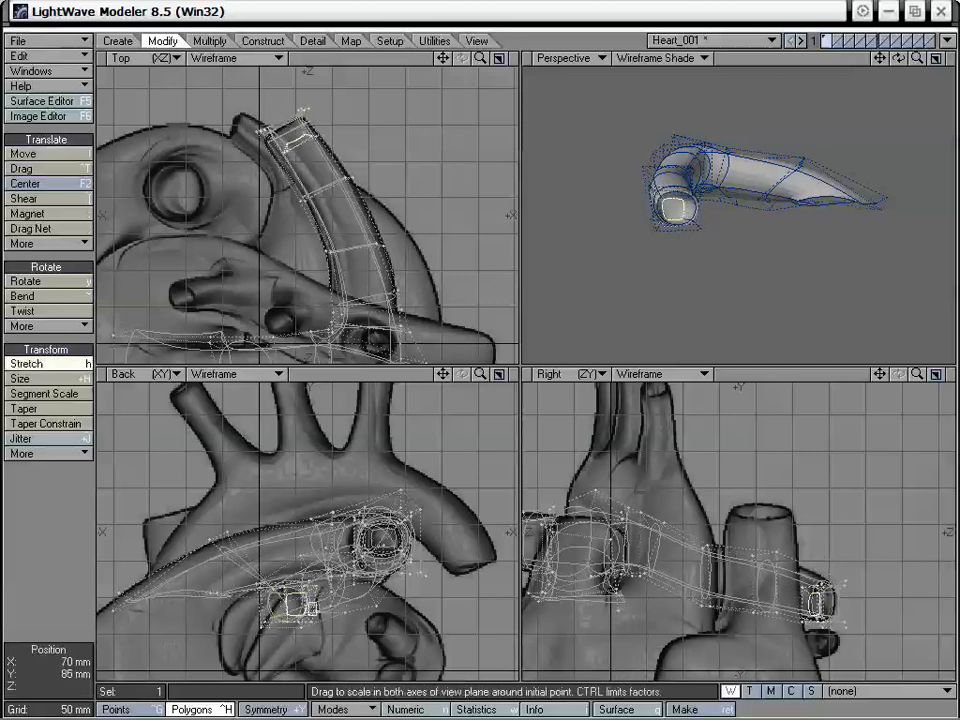
left_click_drag(220, 460, 212, 444)
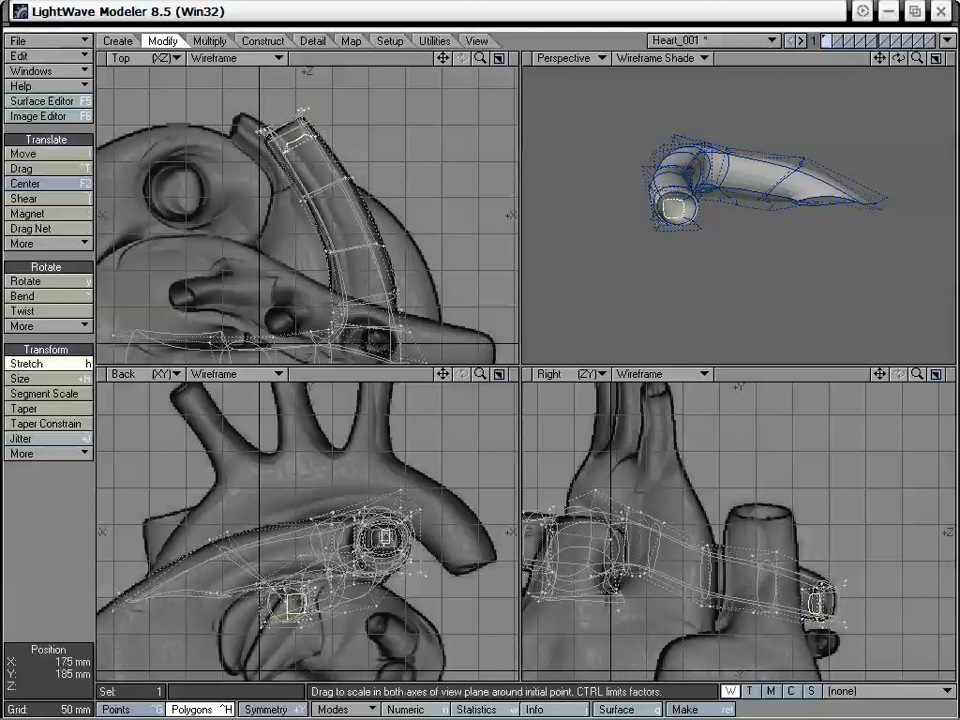
left_click_drag(722, 248, 772, 245, "alt")
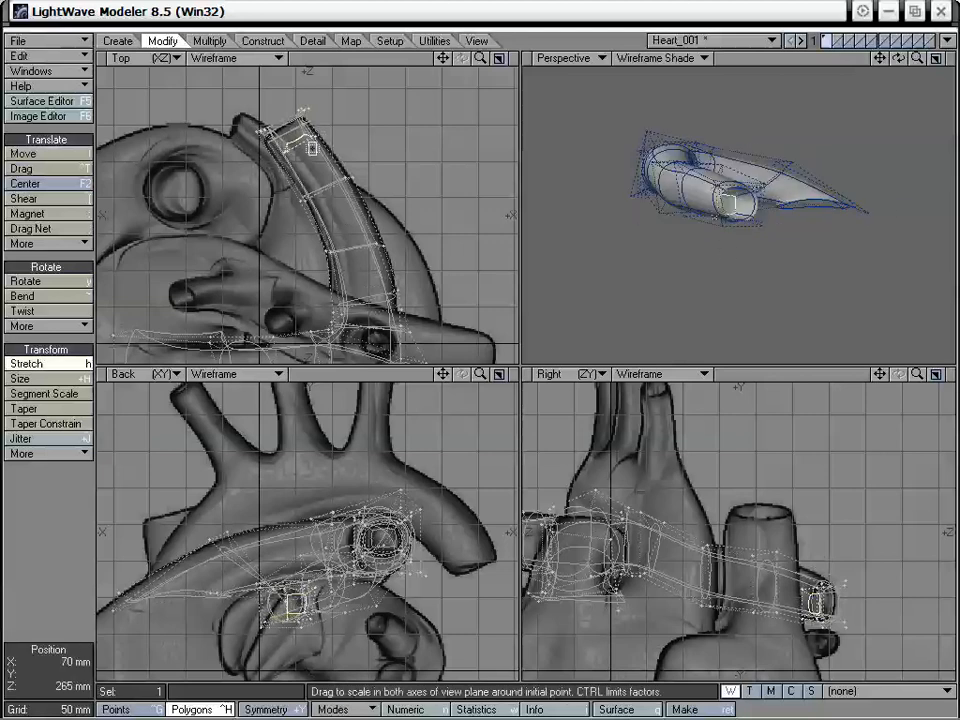
key("t")
key("space")
key("slash")
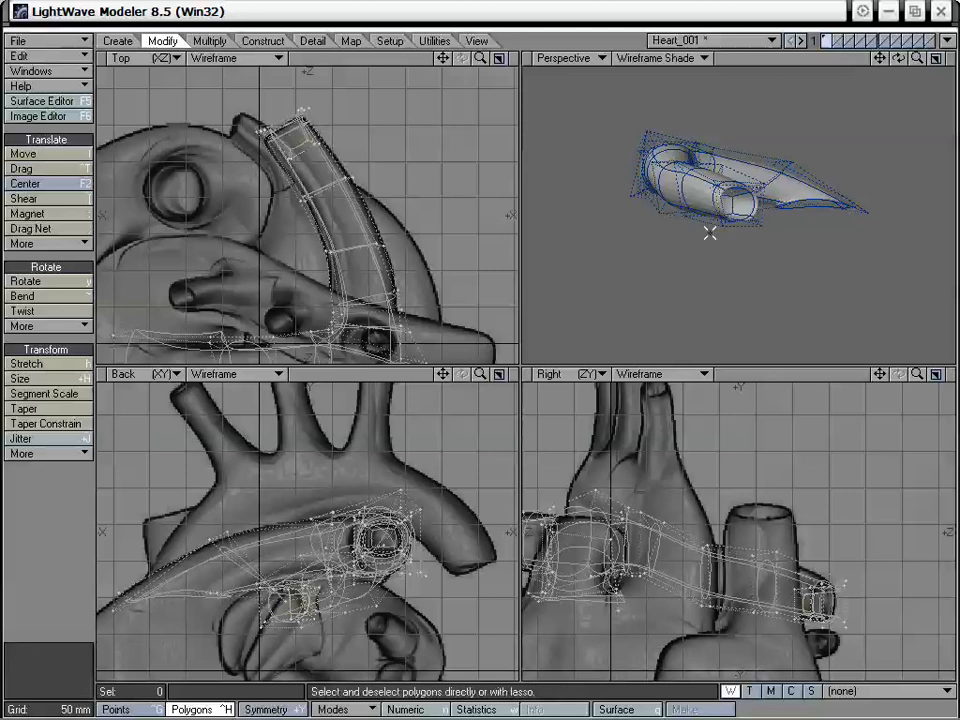
Drag the points inside the side branch's open end in the perspective view to even out the hollow and its rim
left_click_drag(707, 231, 753, 226, "alt")
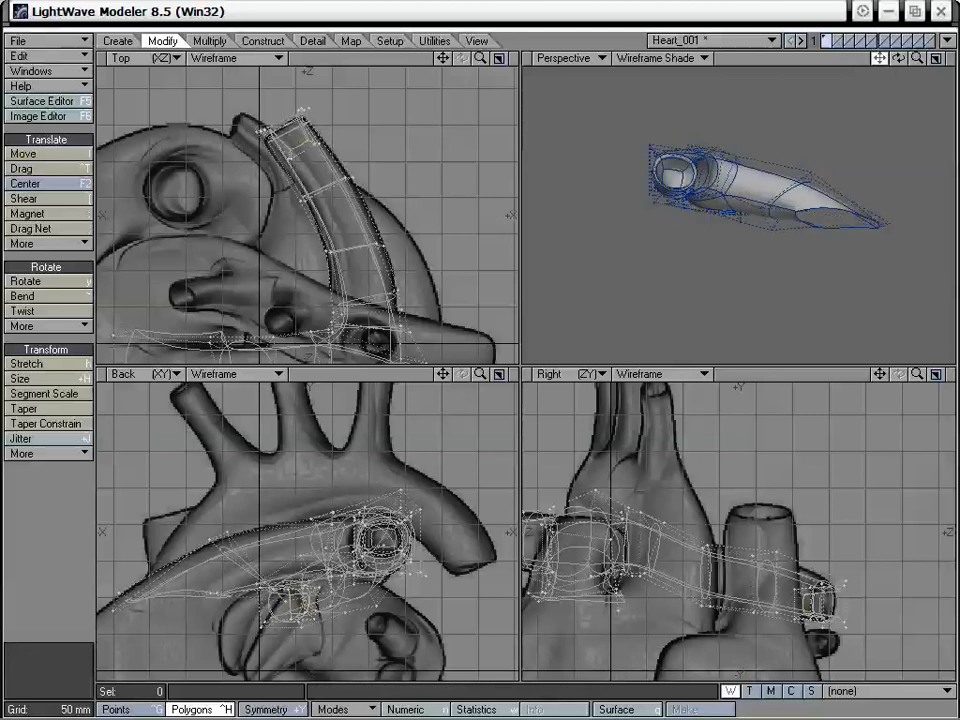
left_click_drag(879, 58, 916, 100)
key("ctrl+t")
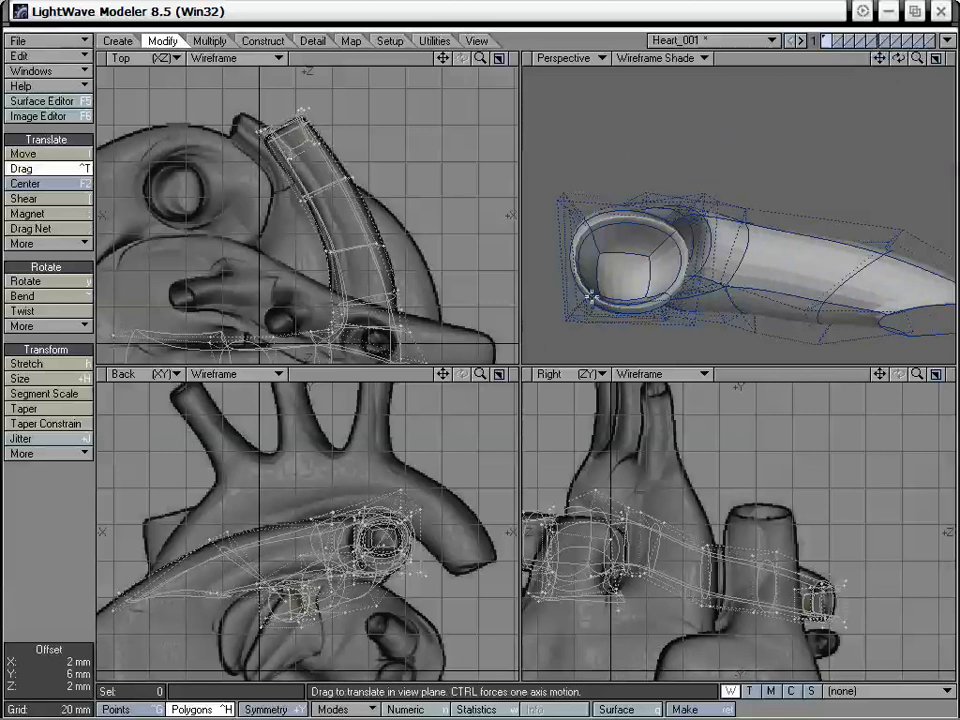
left_click_drag(590, 297, 562, 331, "alt")
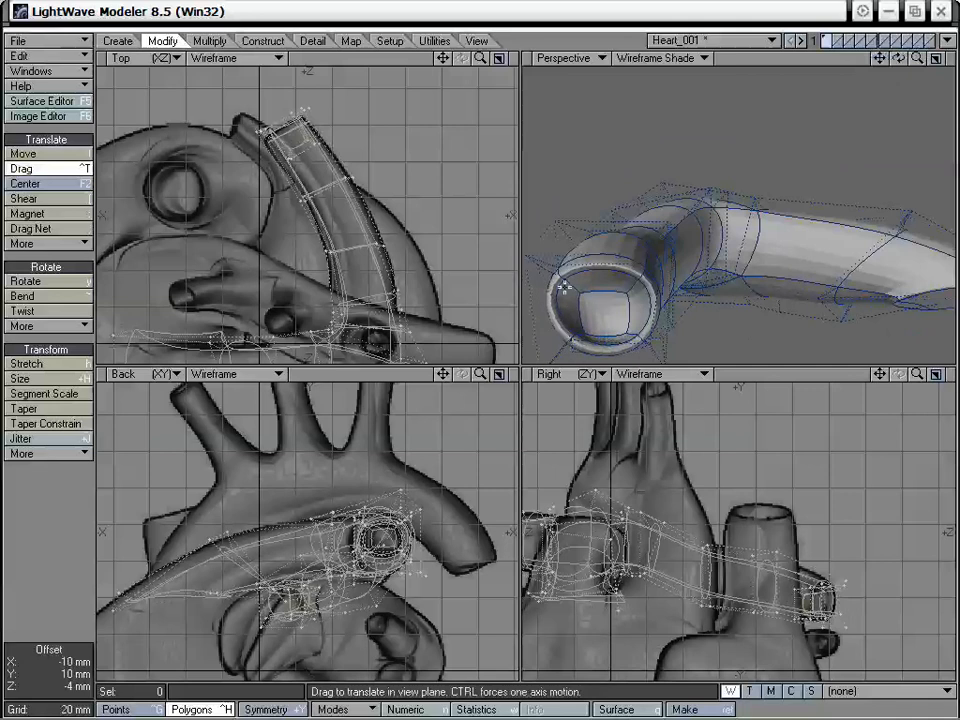
left_click_drag(564, 286, 568, 336)
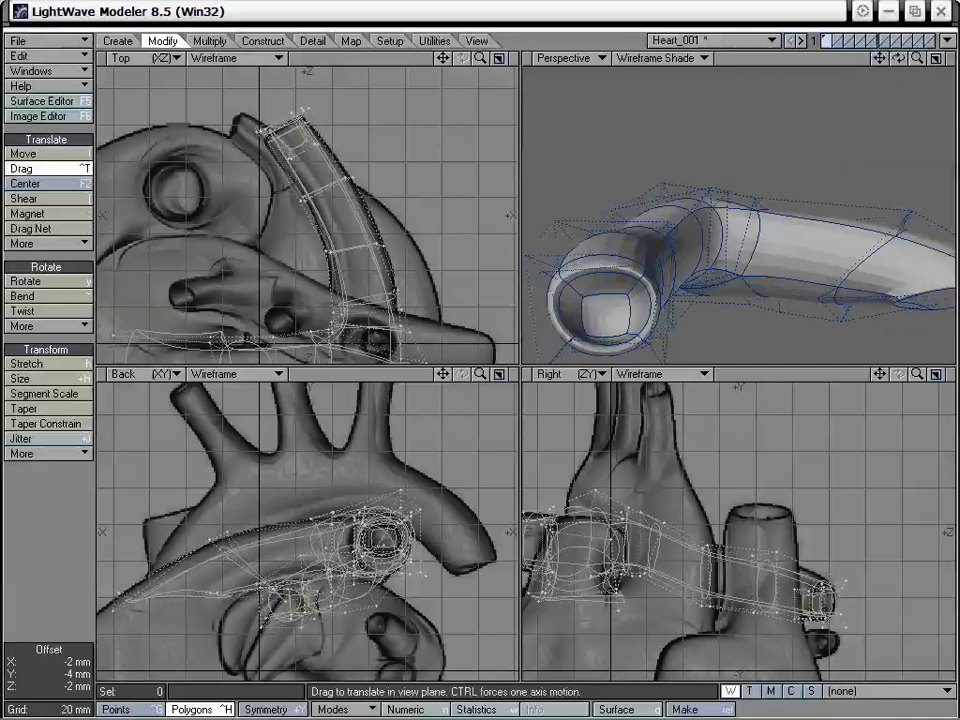
left_click_drag(628, 293, 624, 326)
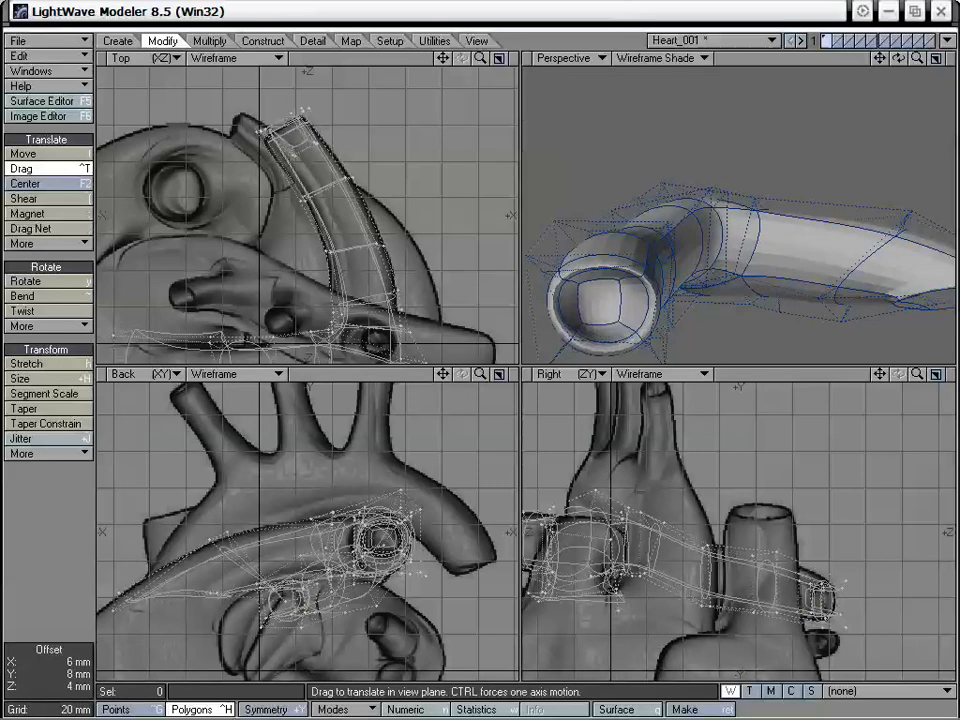
left_click_drag(628, 231, 757, 218, "alt")
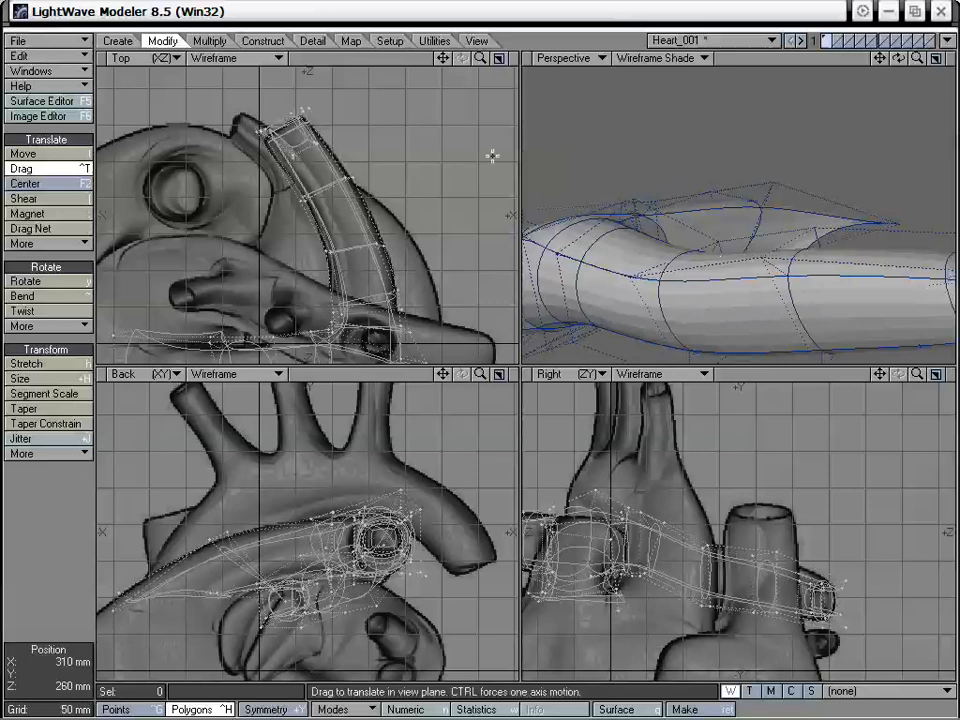
key("space")
Select the points around the branch's open end in the top view and move and rotate them to match the template's tip
key("ctrl+g")
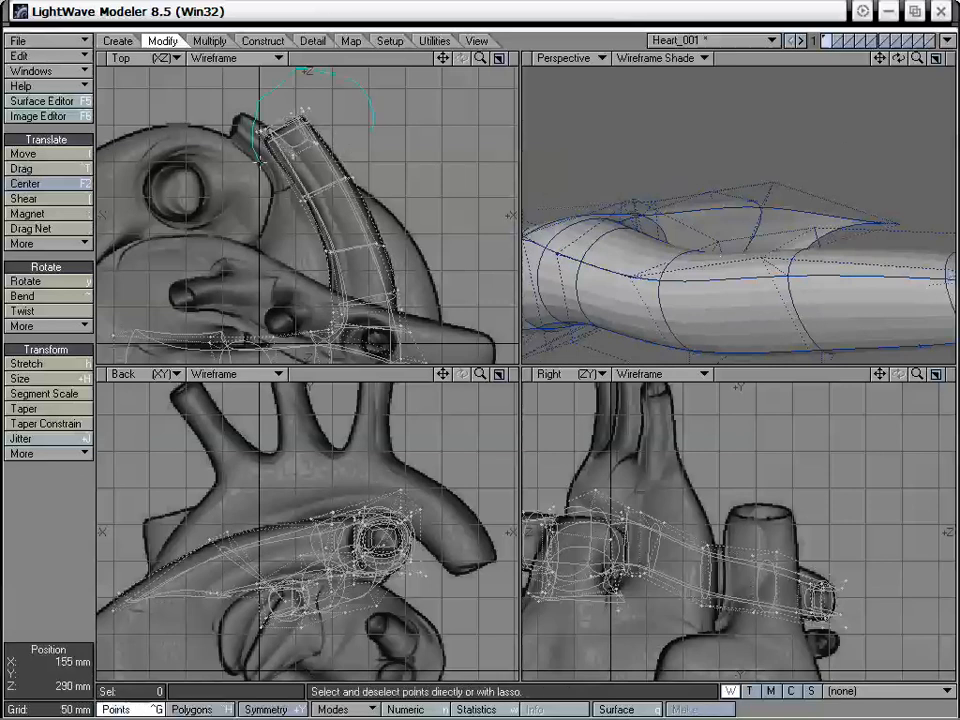
right_click_drag(255, 140, 190, 122)
key("t")
mouse_move(190, 122)
left_mouse_down()
mouse_move(194, 133)
mouse_move(205, 108)
left_mouse_up()
key("y")
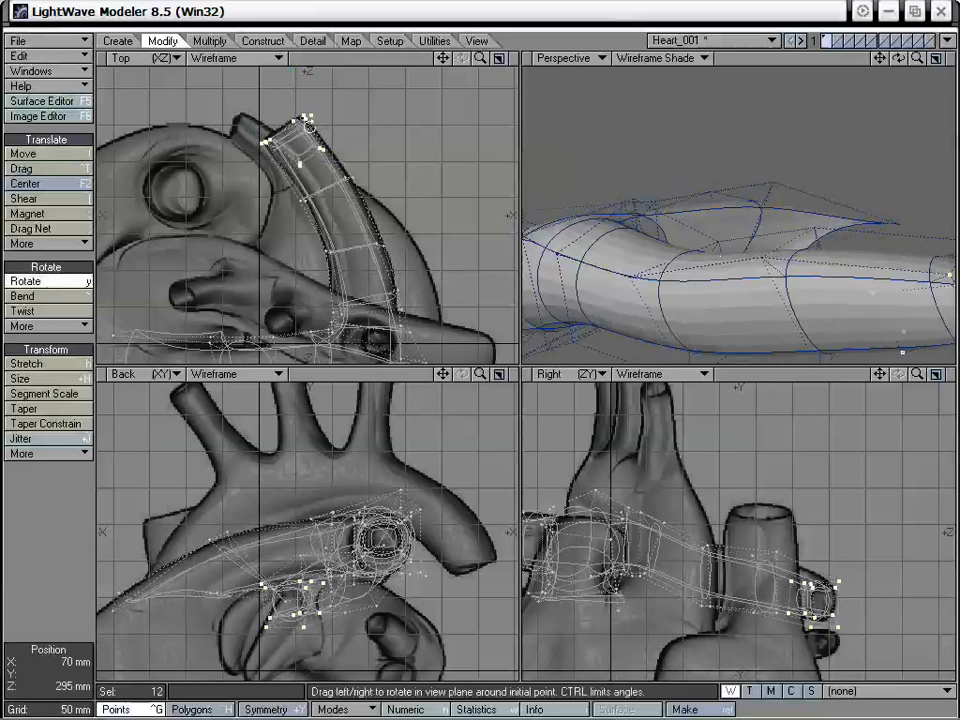
key("space")
left_click(405, 133)
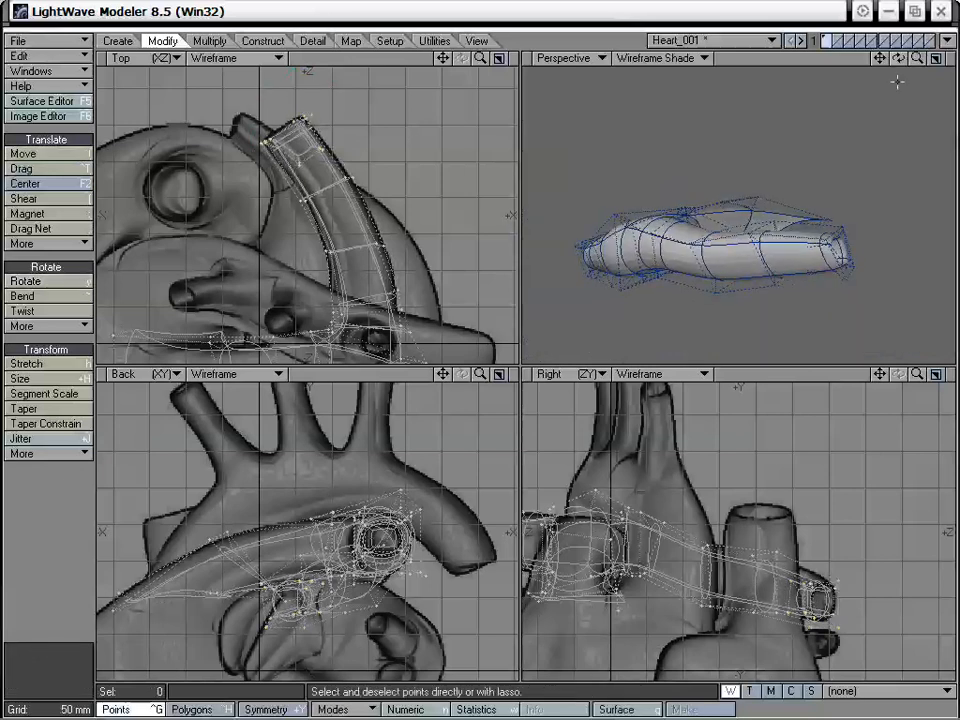
Change the side viewport from Right to Left and set its backdrop image to Left.jpg
left_click_drag(898, 81, 735, 321, "alt")
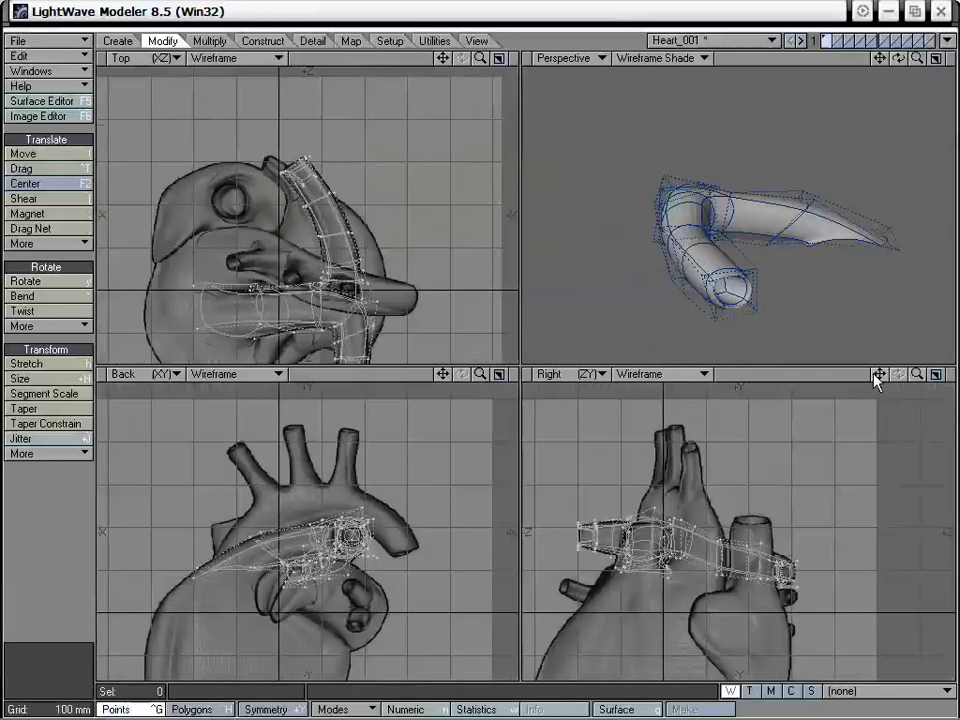
left_click_drag(878, 375, 904, 338)
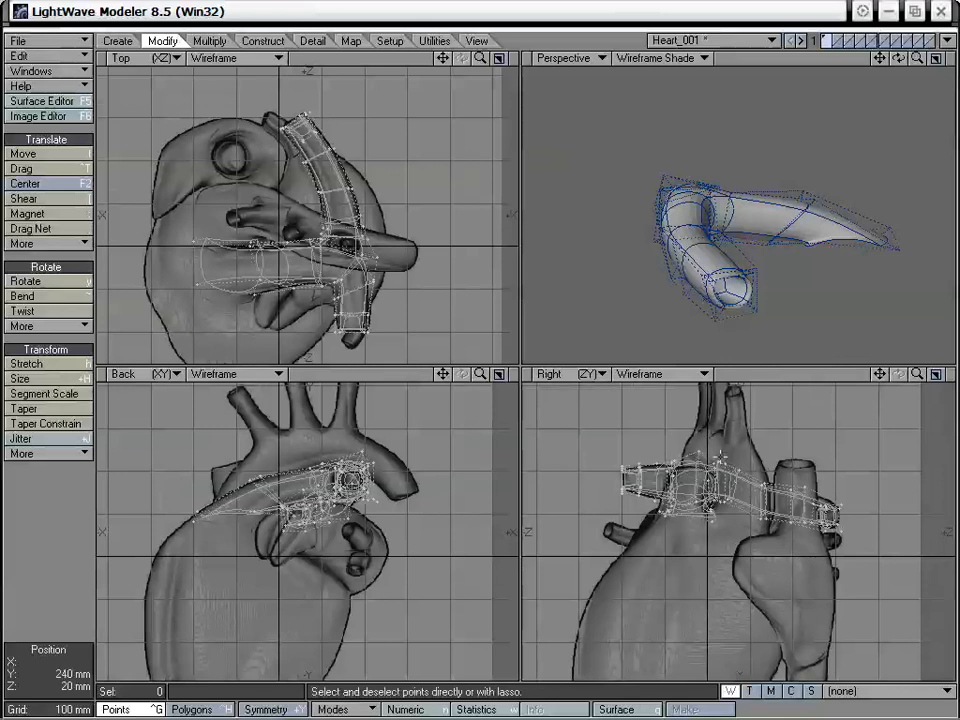
left_click(575, 374)
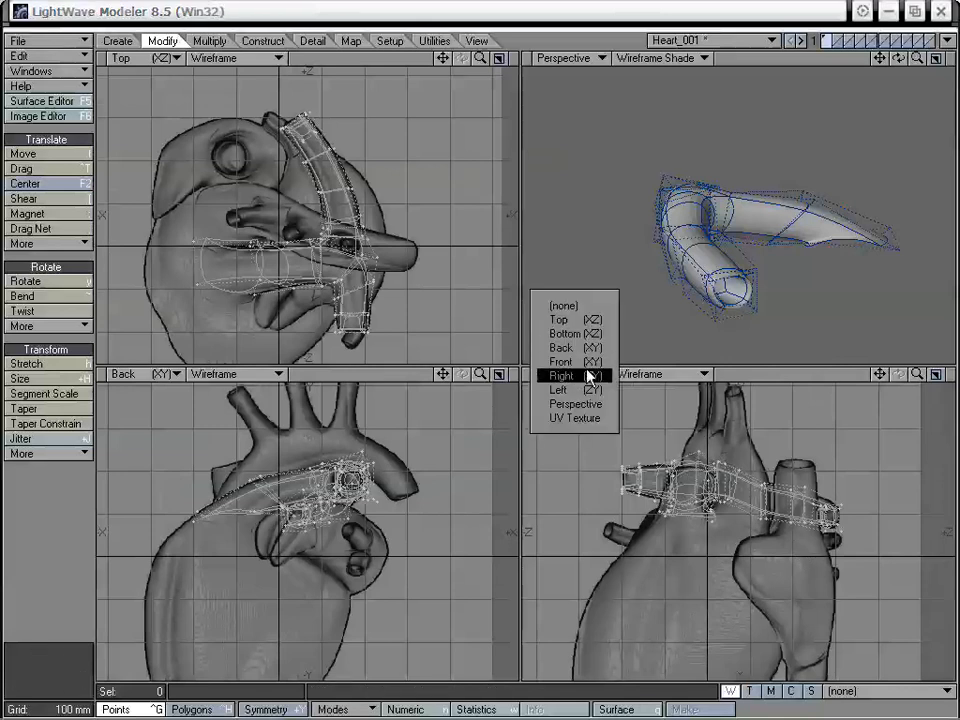
left_click(588, 391)
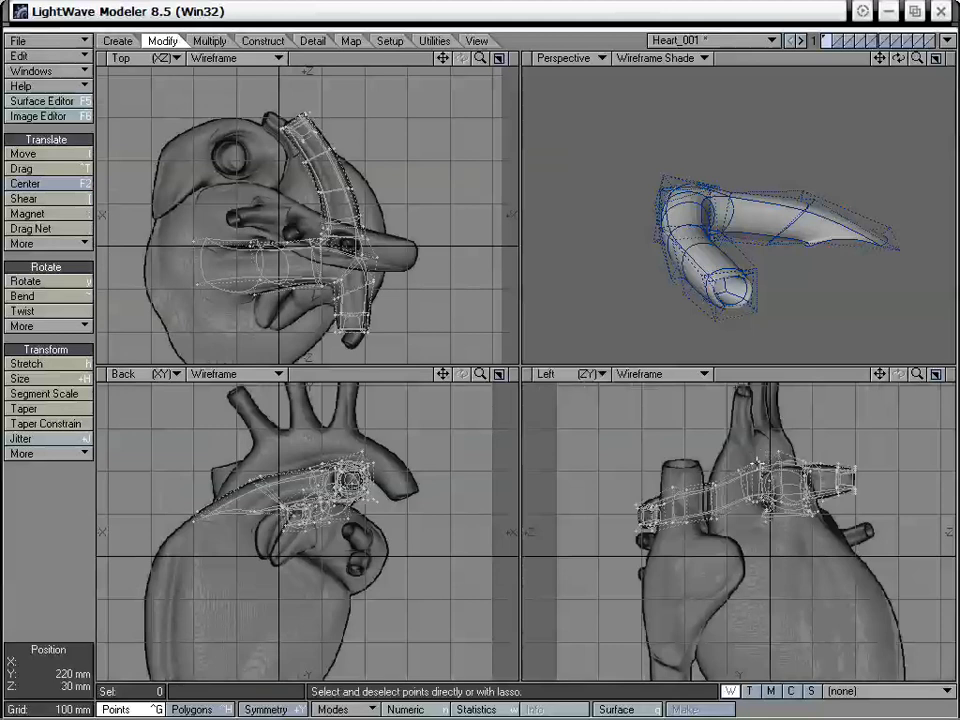
key("d")
left_click(316, 191)
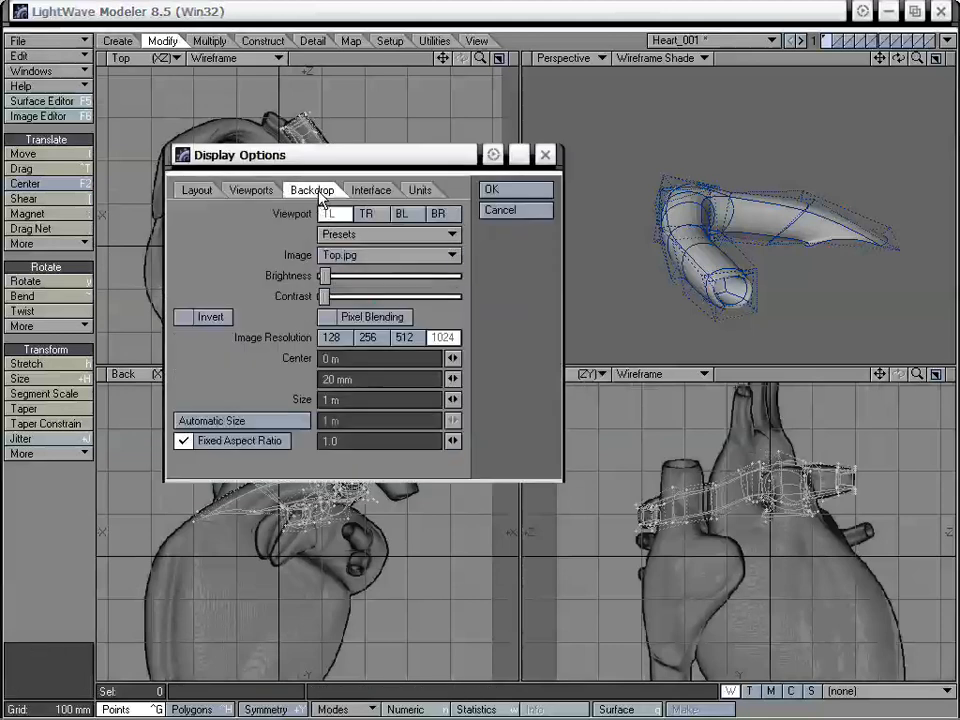
left_click(440, 216)
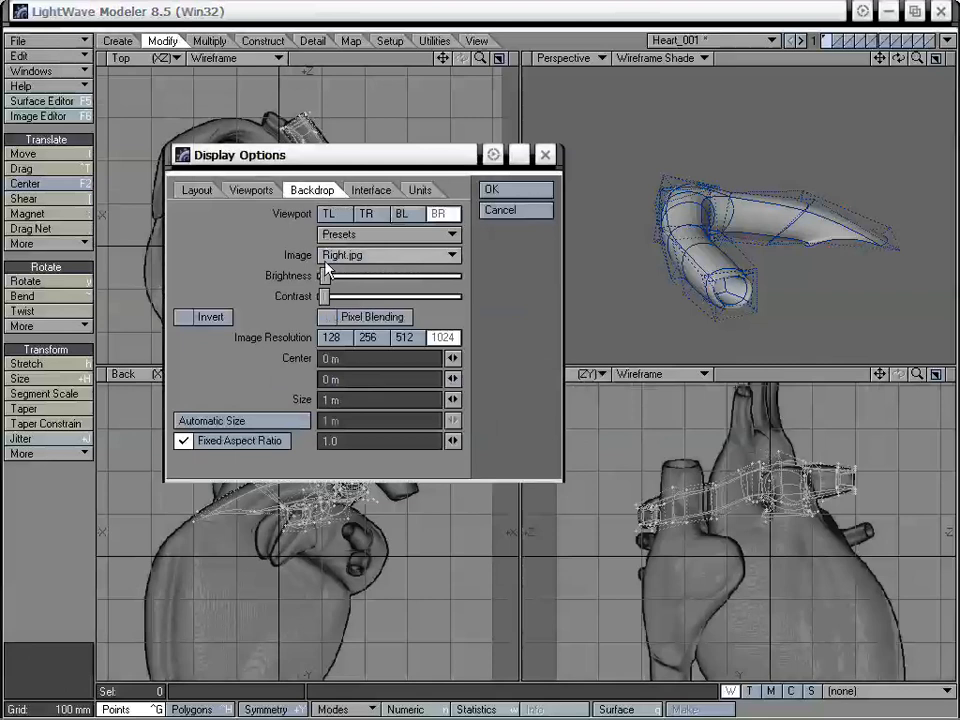
left_click(372, 257)
left_click(372, 243)
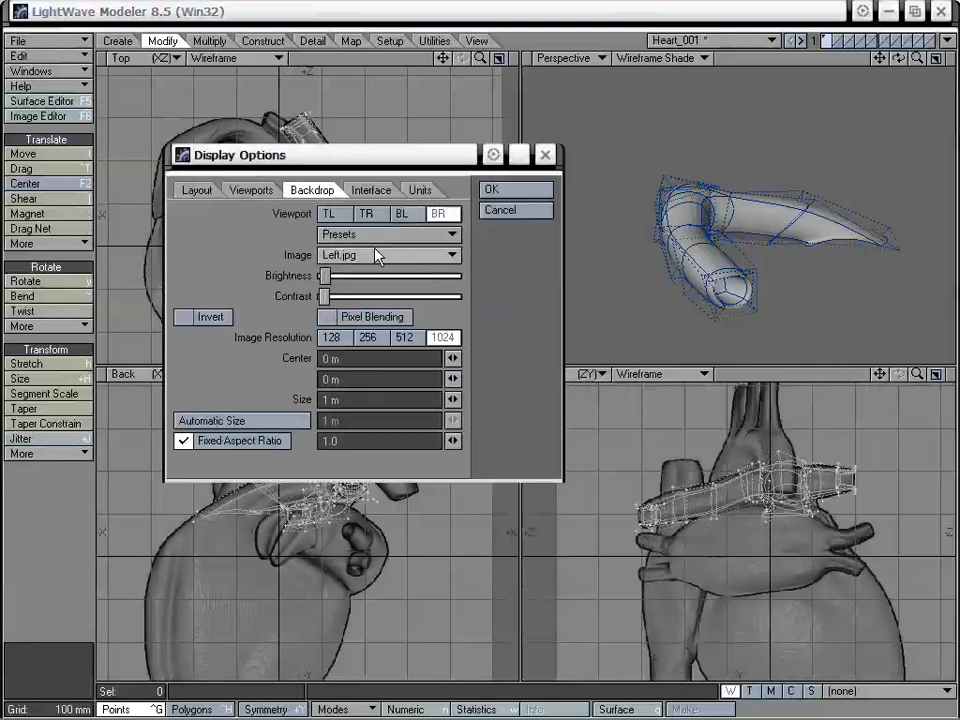
left_click(518, 192)
Select the branch's two middle point rings one after the other in the left view and move each to fit the template outline
left_click_drag(921, 378, 831, 395)
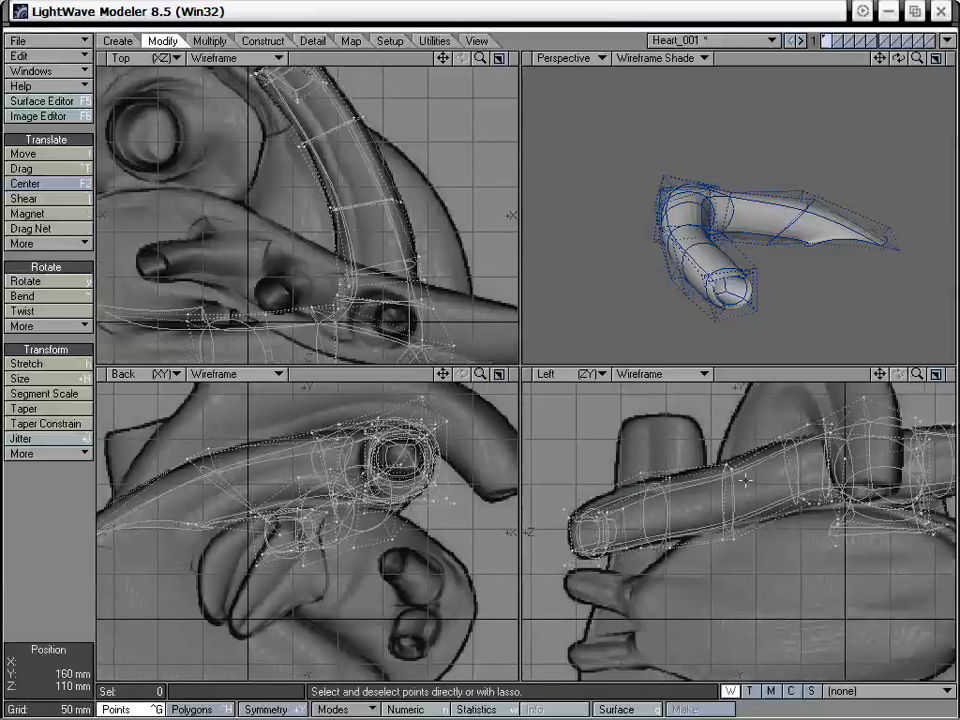
left_click_drag(879, 374, 852, 350)
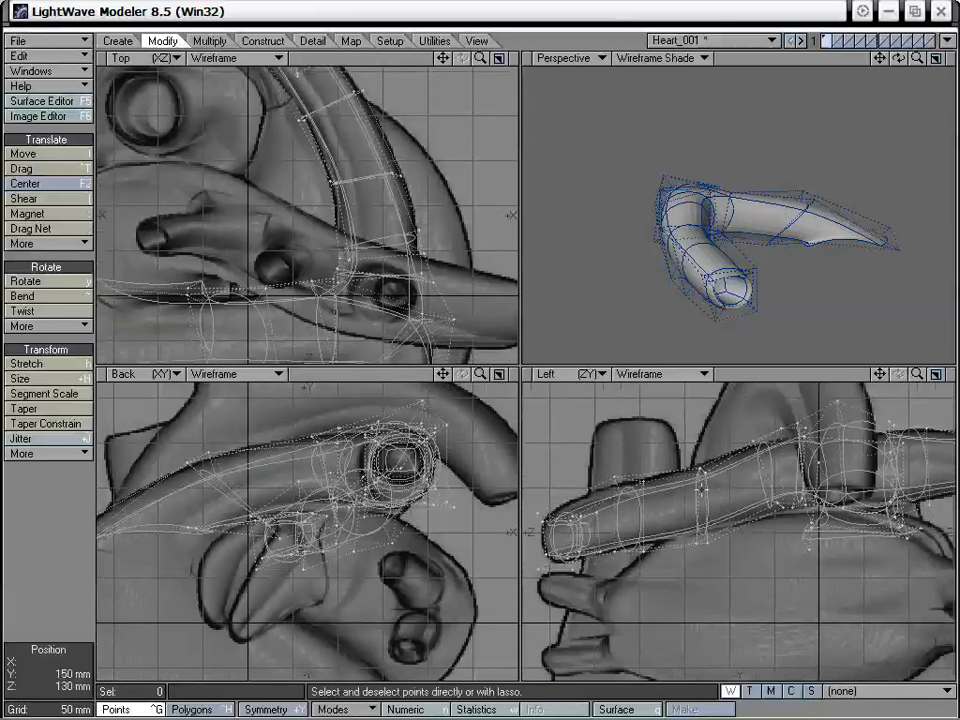
right_click_drag(738, 582, 740, 570)
key("t")
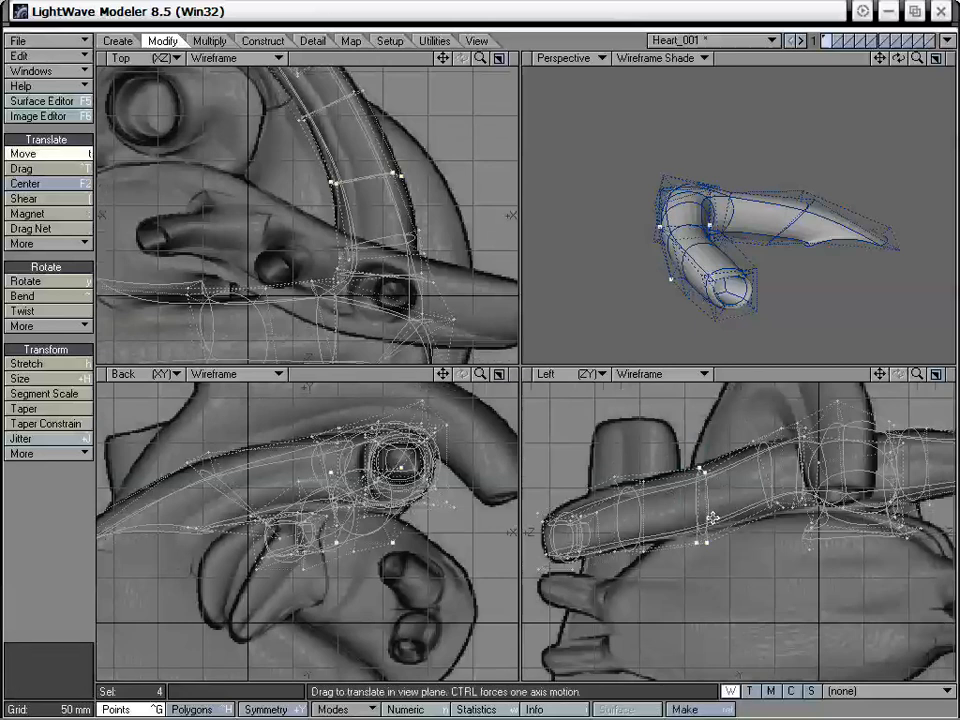
key("space")
mouse_move(726, 443)
right_mouse_down()
mouse_move(668, 588)
mouse_move(664, 512)
right_mouse_up()
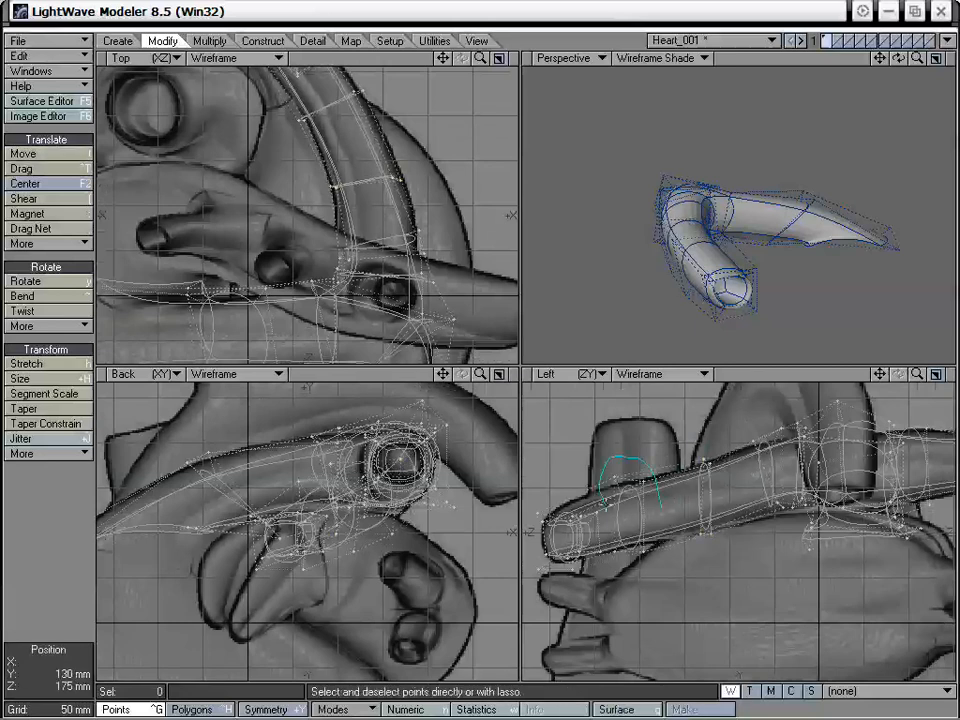
right_click_drag(627, 582, 630, 578)
key("t")
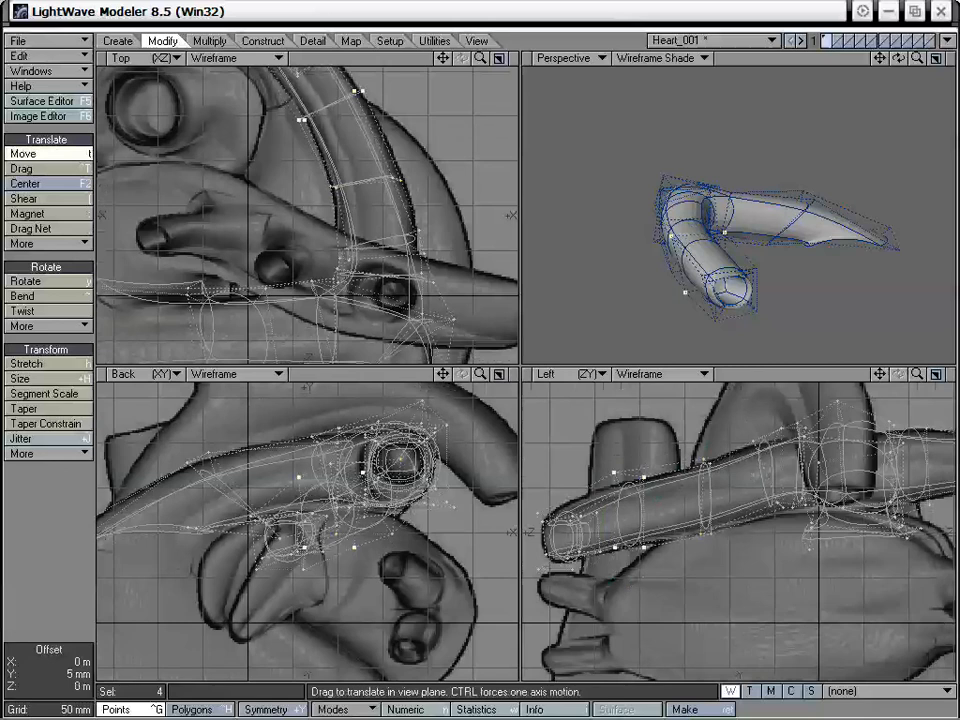
key("space")
key("slash")
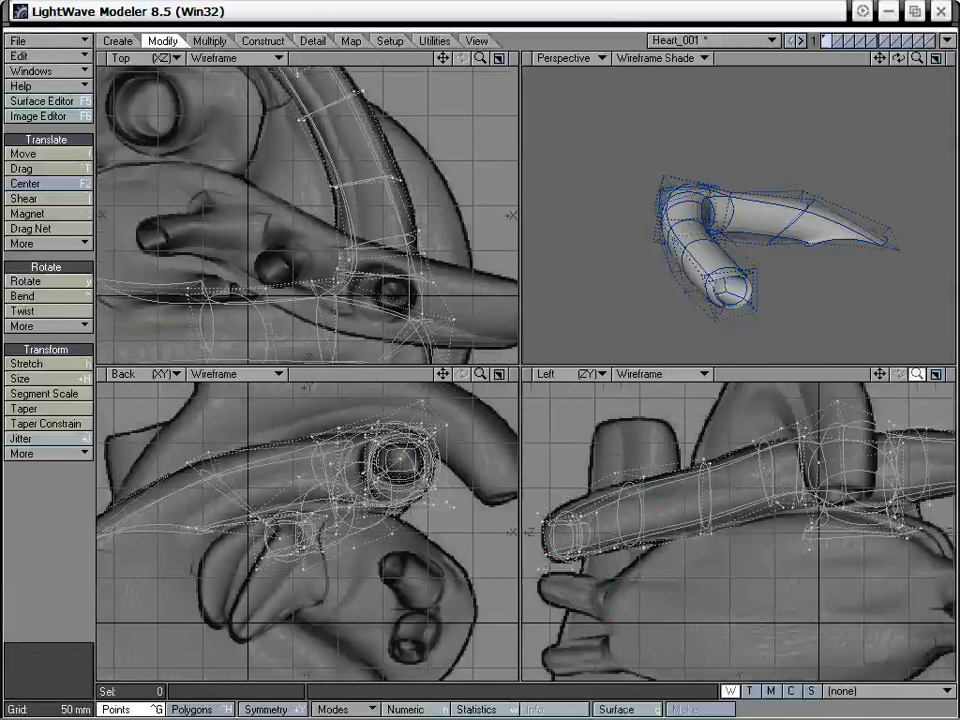
Switch the side viewport back to the Right view and set its backdrop image to Right.jpg
key("a")
key("period")
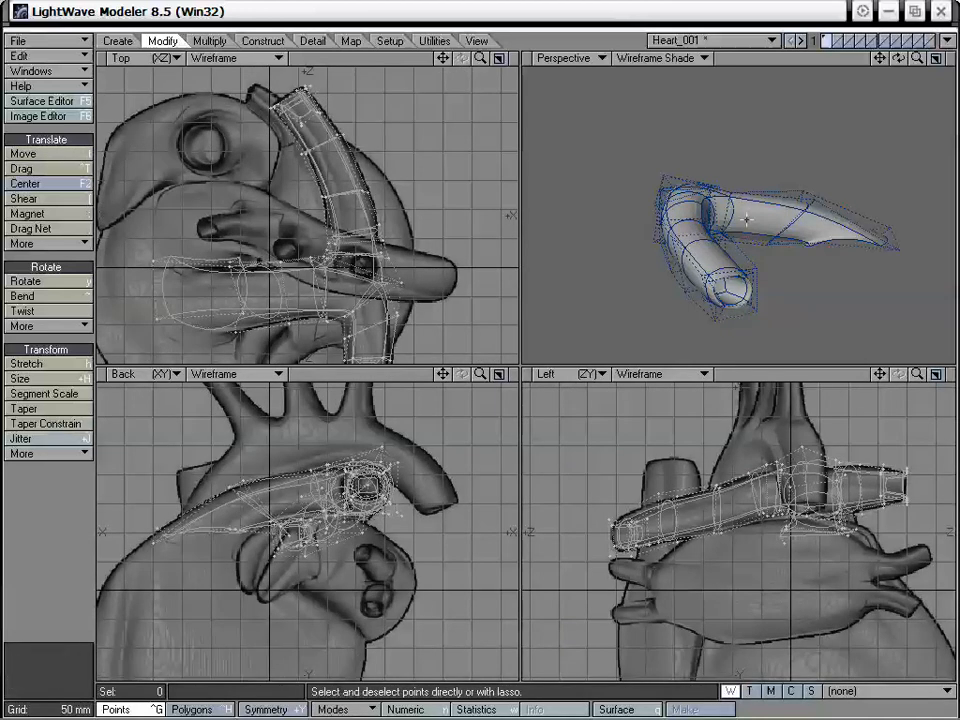
mouse_move(746, 219)
left_mouse_down("alt")
mouse_move(737, 266)
mouse_move(692, 246)
mouse_move(746, 243)
left_mouse_up("alt")
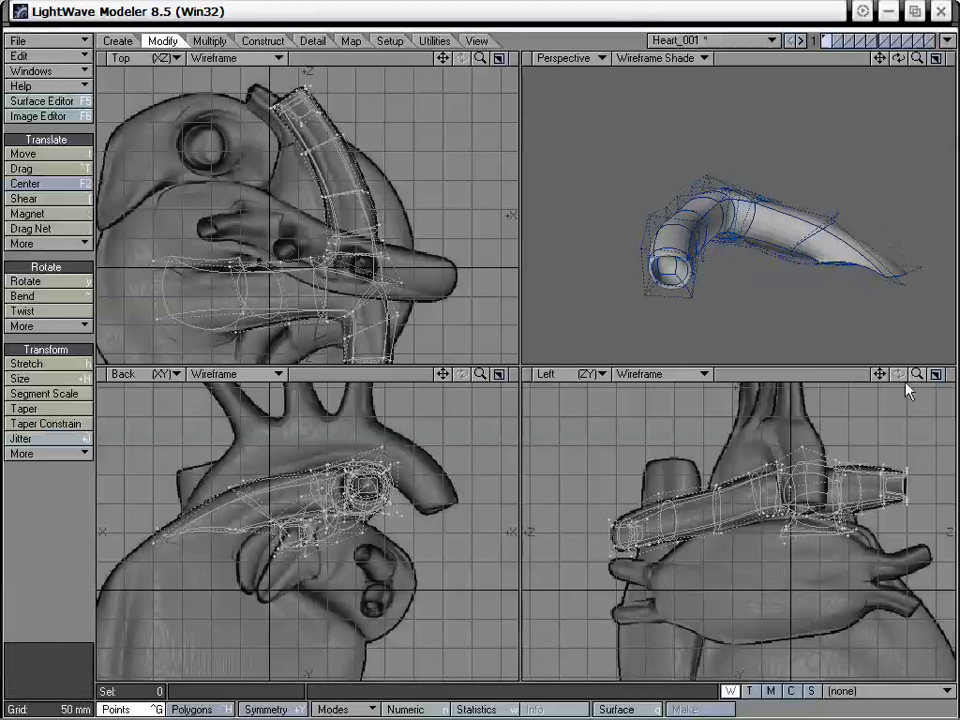
mouse_move(917, 374)
left_mouse_down()
mouse_move(860, 374)
mouse_move(916, 375)
left_mouse_up()
left_click_drag(880, 375, 823, 317)
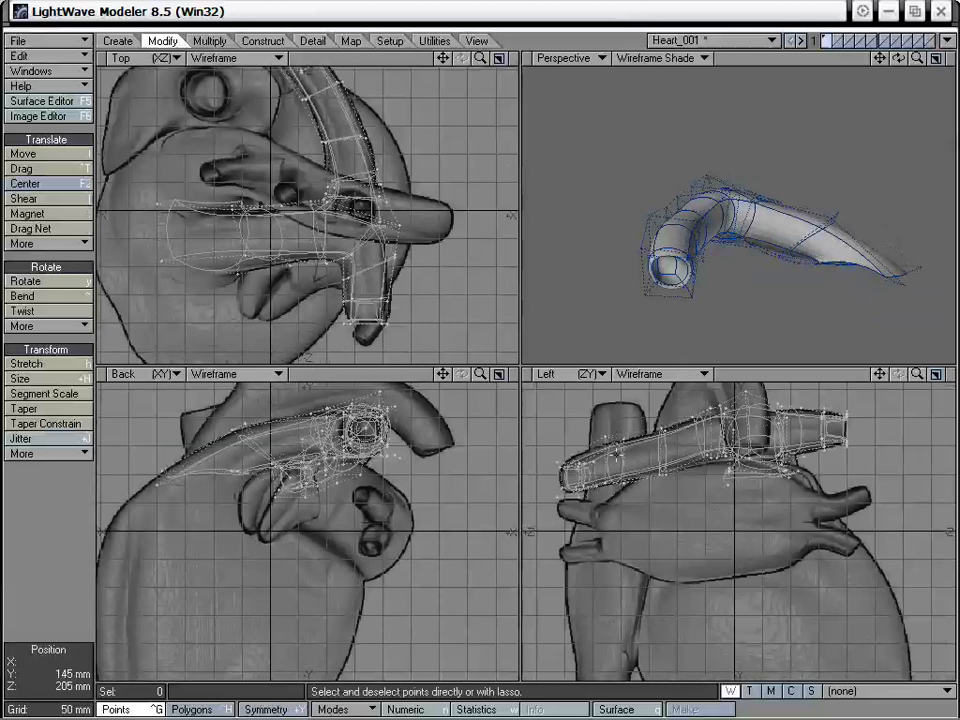
mouse_move(917, 374)
left_mouse_down()
mouse_move(864, 374)
mouse_move(923, 374)
left_mouse_up()
left_click(566, 374)
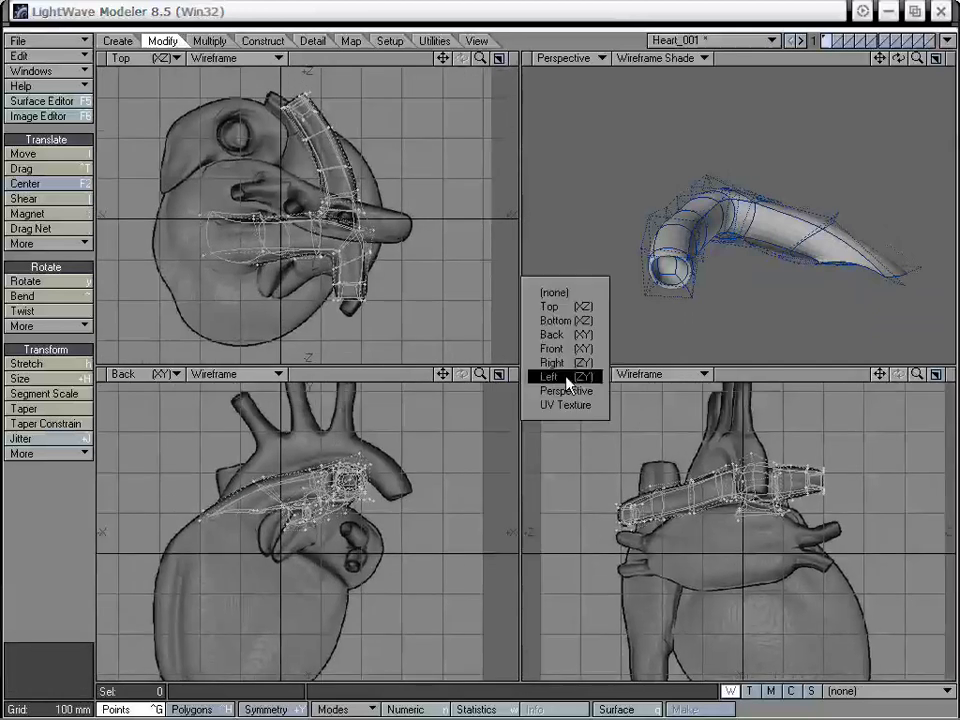
left_click(567, 369)
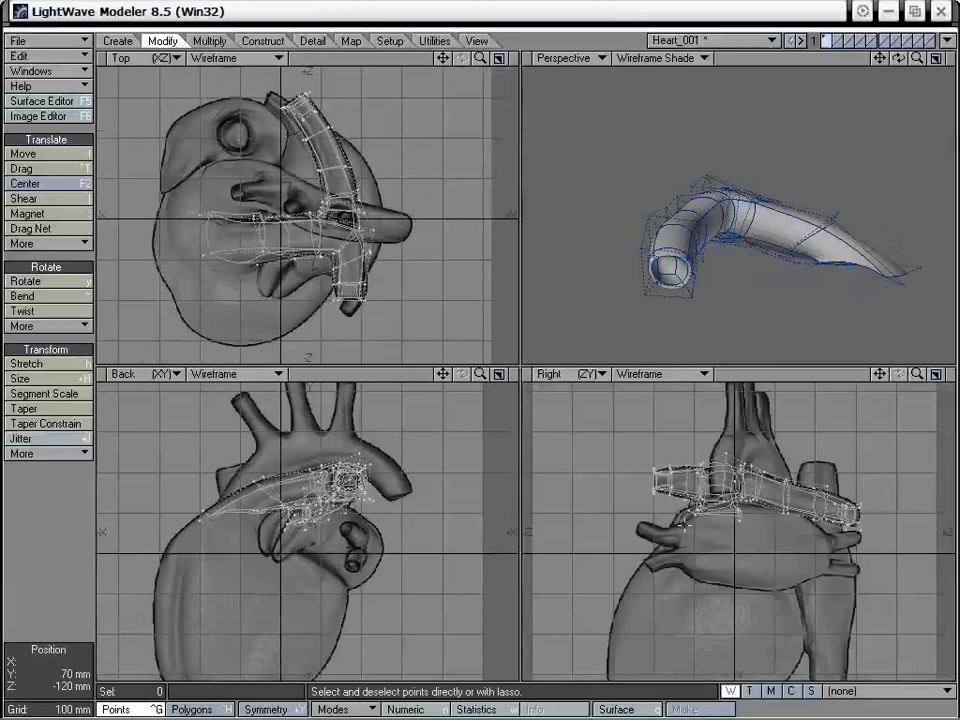
key("d")
left_click(311, 190)
left_click(440, 214)
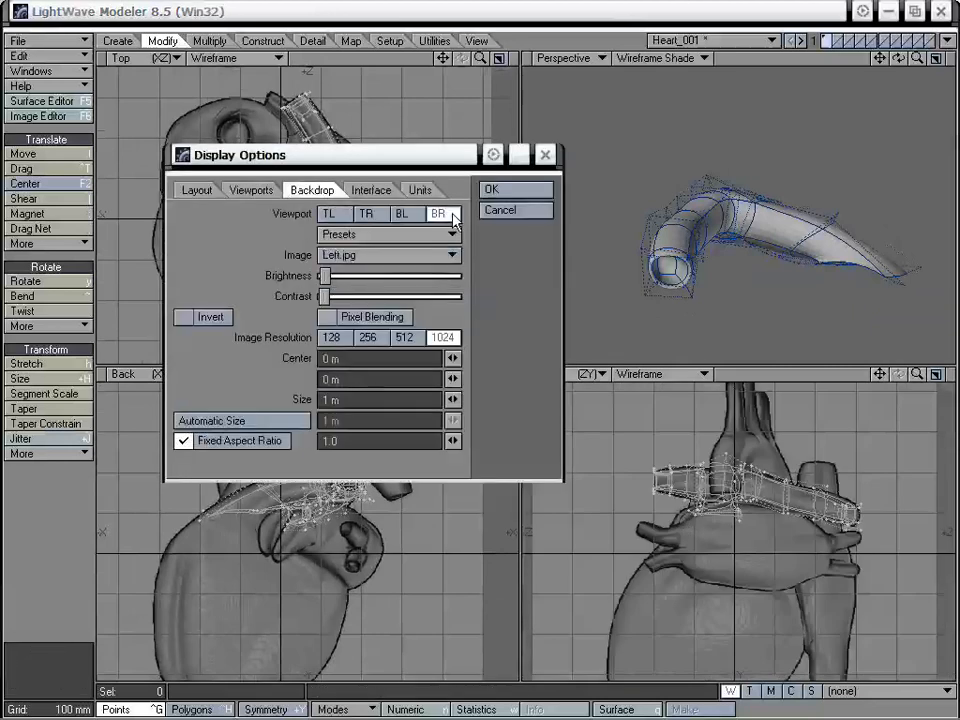
left_click(372, 255)
left_click(364, 268)
left_click(505, 189)
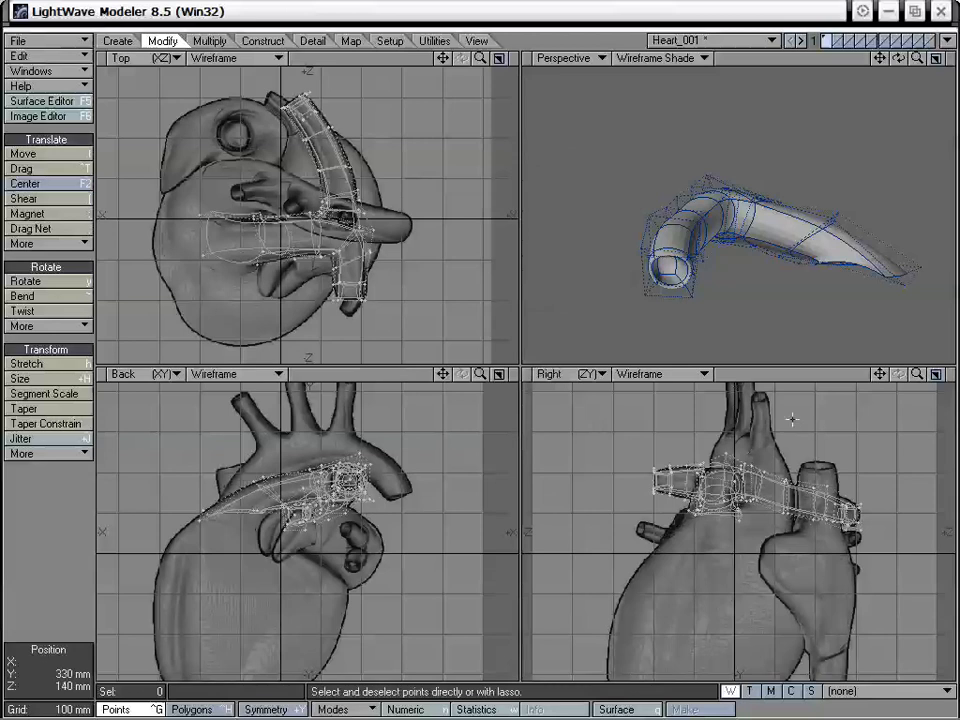
Unhide the rest of the heart and drag a point on the pulmonary artery to refine how it sits against the neighbouring parts
key("backslash")
left_click_drag(752, 263, 742, 216, "alt")
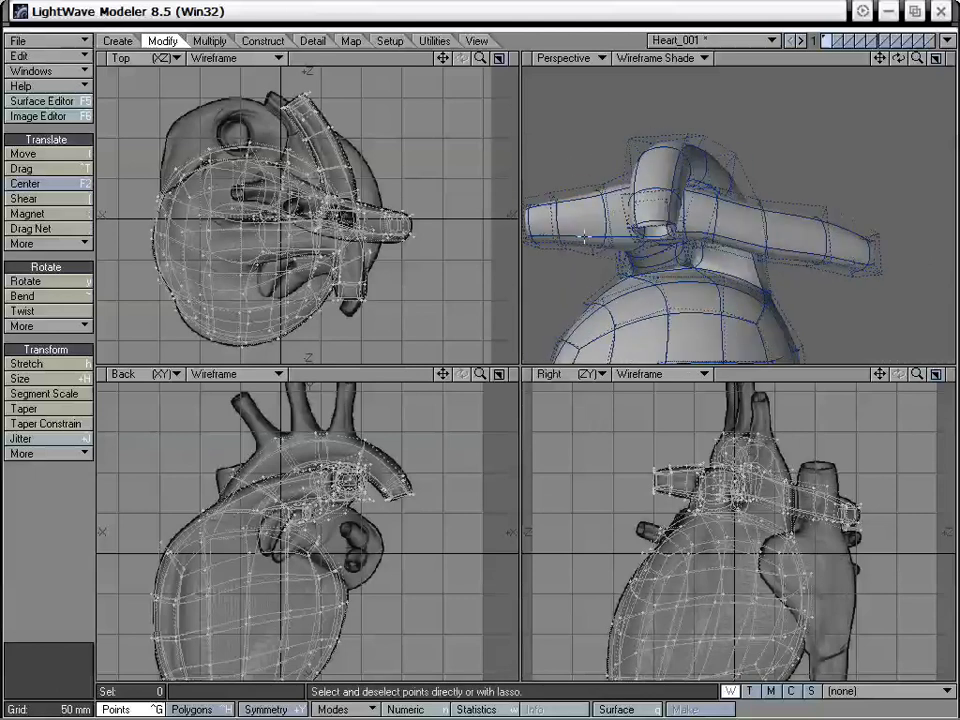
key("ctrl+t")
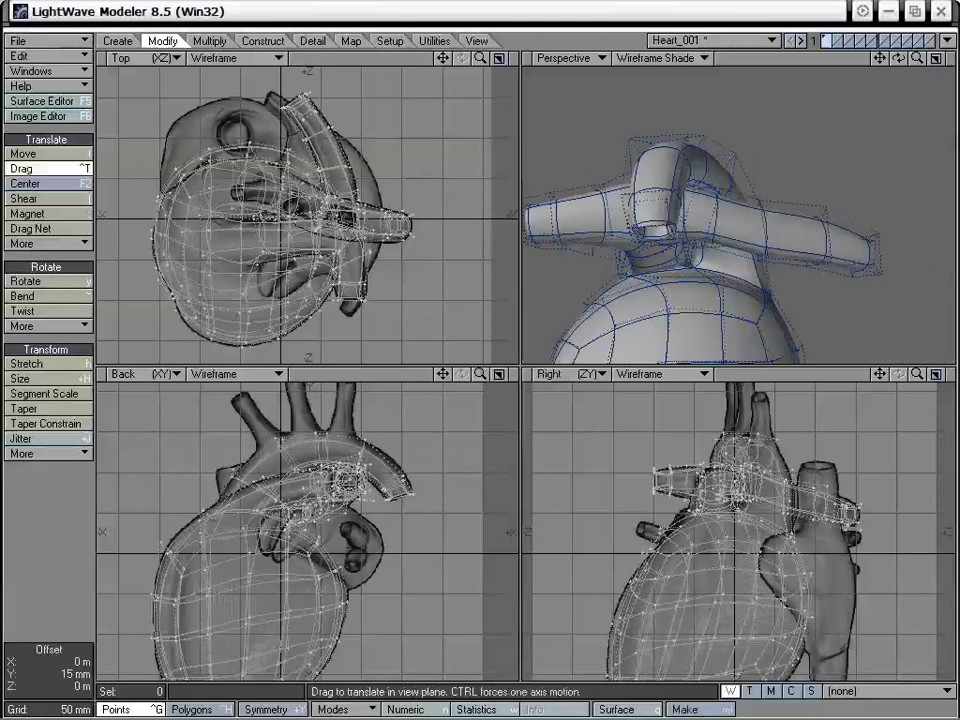
left_click_drag(565, 228, 729, 212, "alt")
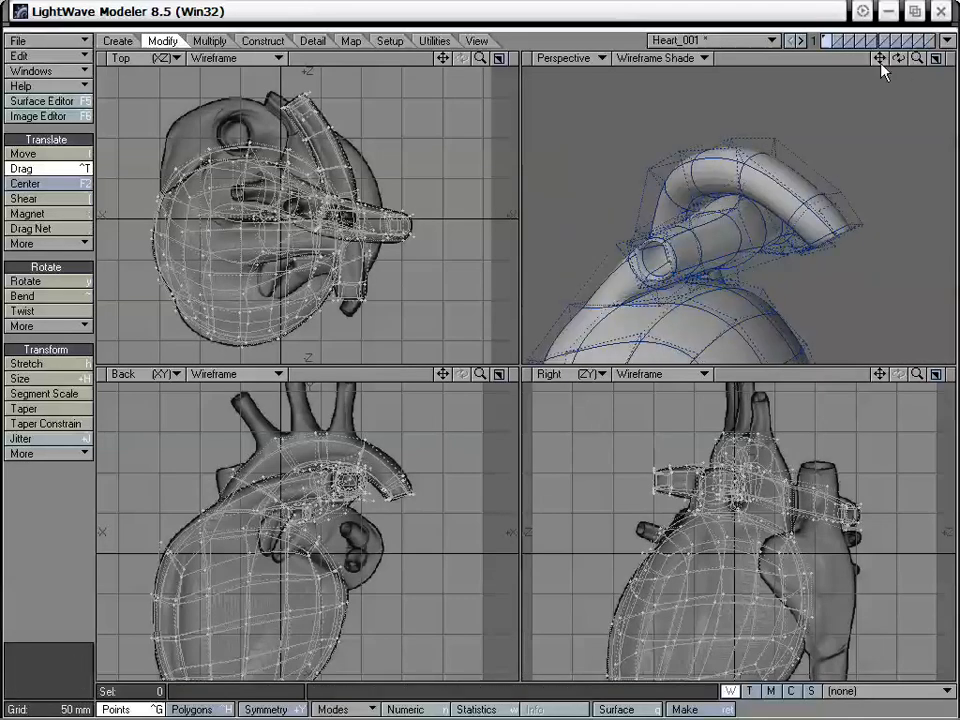
Select two polygons on the pulmonary artery beneath the aortic arch, drag their shared point clear of the aorta, and deselect them
left_click_drag(880, 61, 952, 59)
left_click_drag(724, 240, 709, 302, "alt")
key("space")
key("ctrl+h")
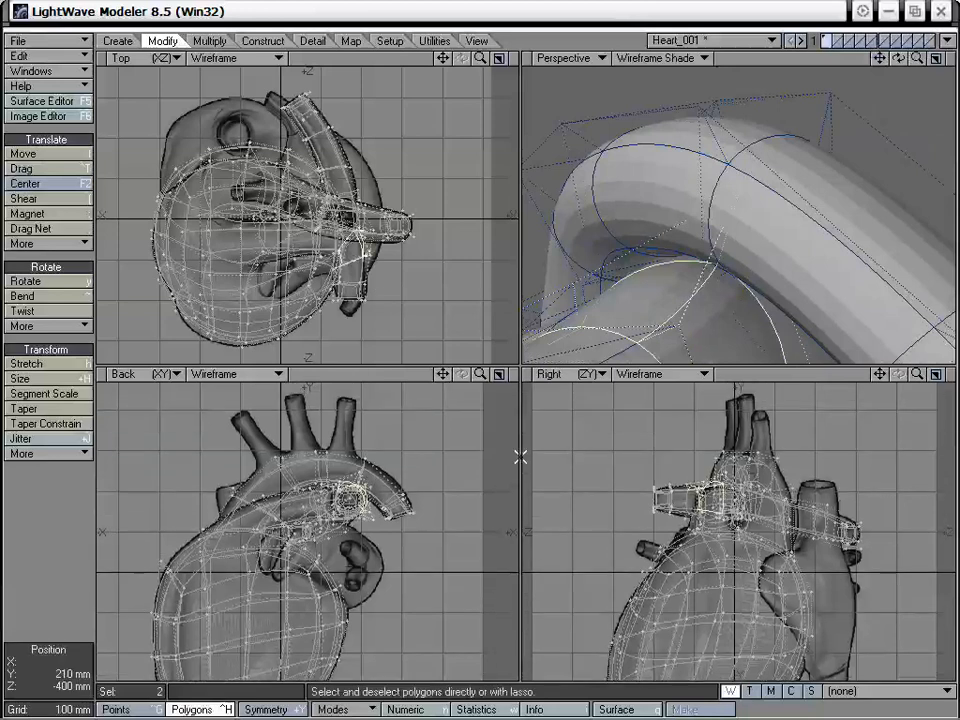
key("ctrl+t")
left_click_drag(727, 475, 731, 480)
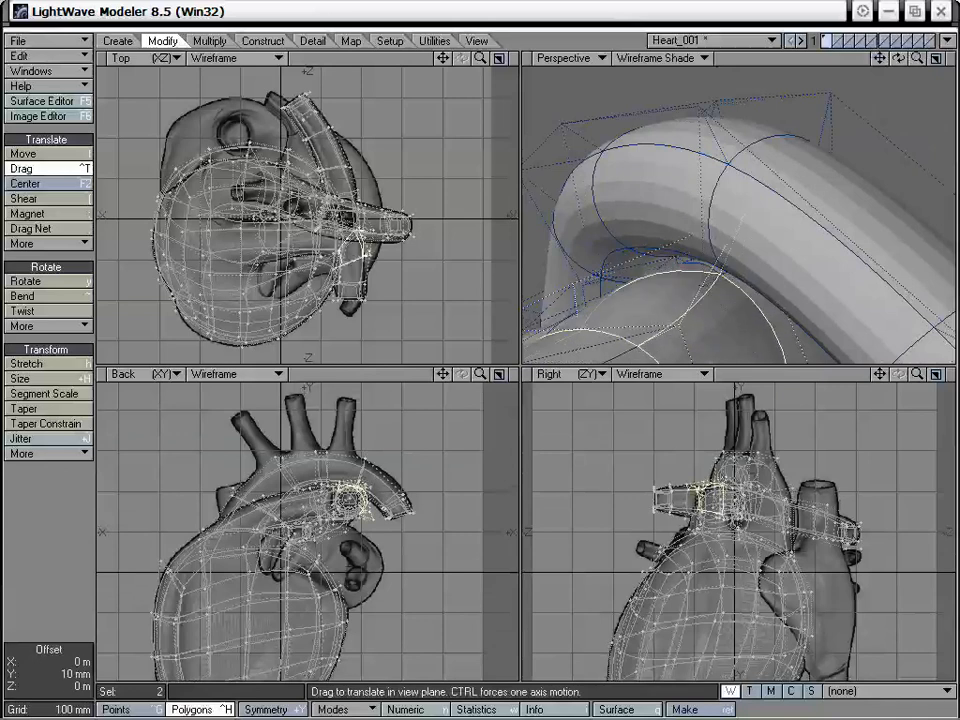
left_click(69, 500)
left_click(69, 500)
key("ctrl+t")
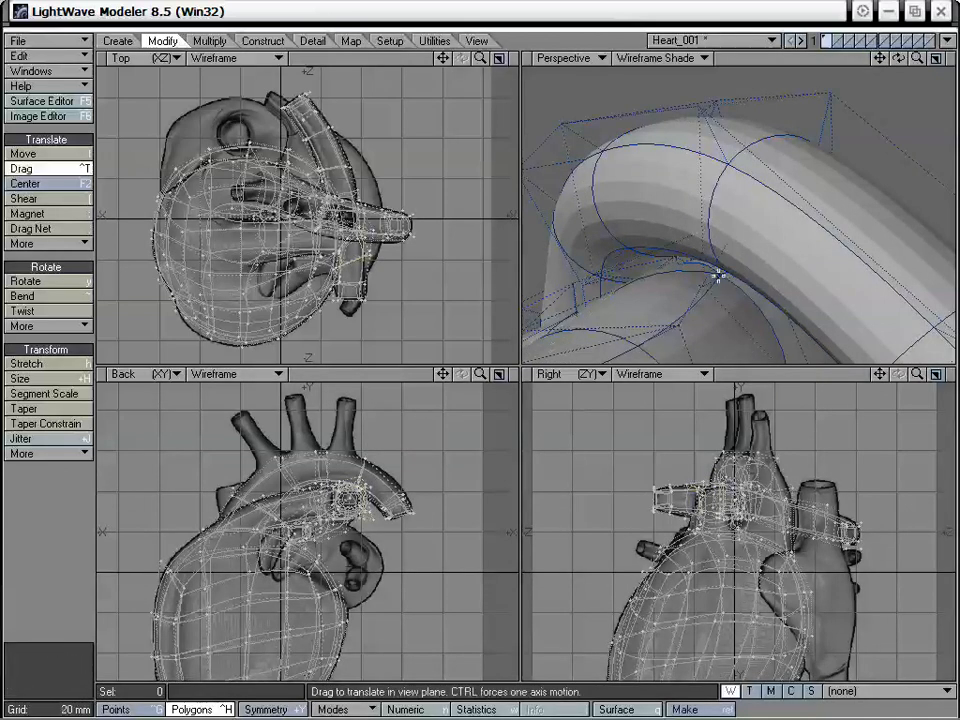
Enlarge the perspective view to full screen and drag points where the underside of the pulmonary artery meets the heart body to smooth the junction
left_click_drag(917, 58, 866, 64)
left_click_drag(750, 161, 682, 336, "alt")
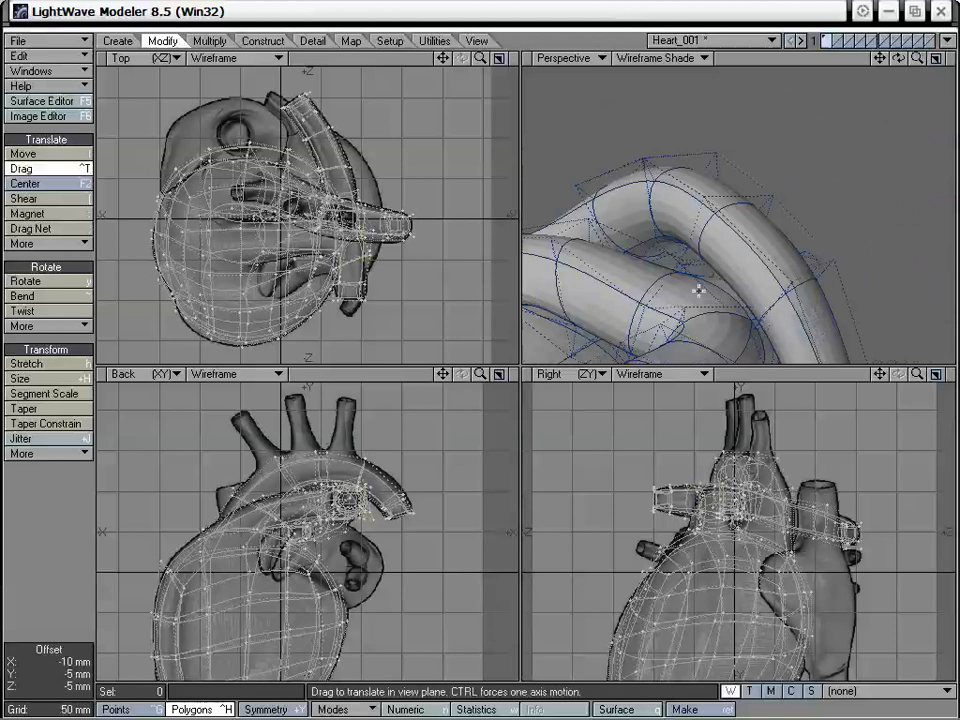
left_click_drag(698, 290, 689, 341, "alt")
left_click(935, 59)
left_click_drag(882, 82, 555, 392, "ctrl+alt")
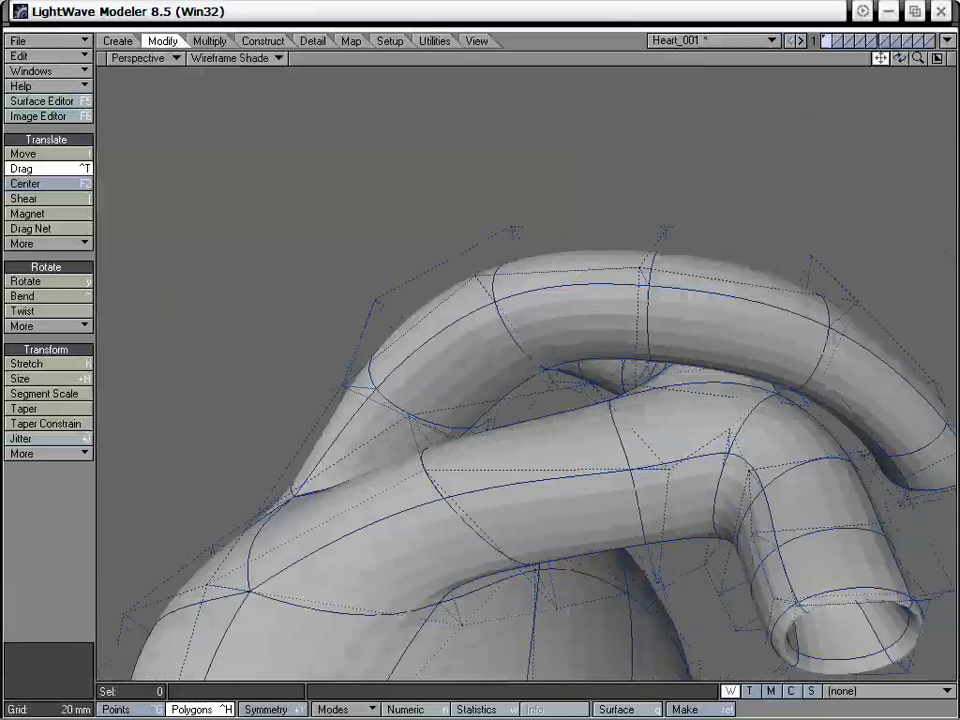
left_click_drag(880, 58, 945, 52)
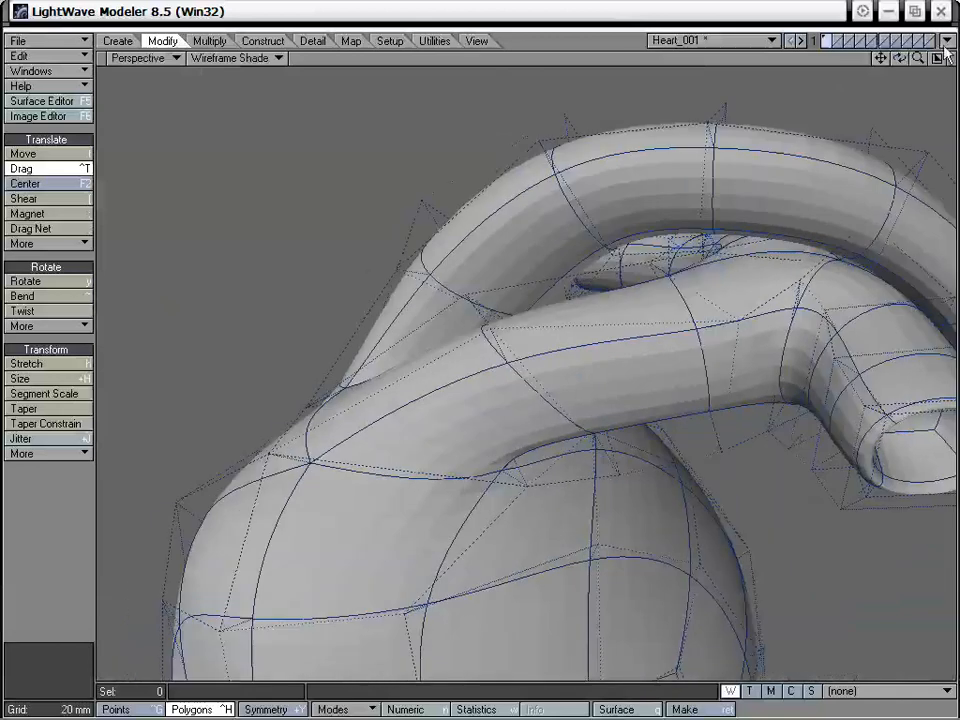
left_click_drag(690, 315, 568, 283, "alt")
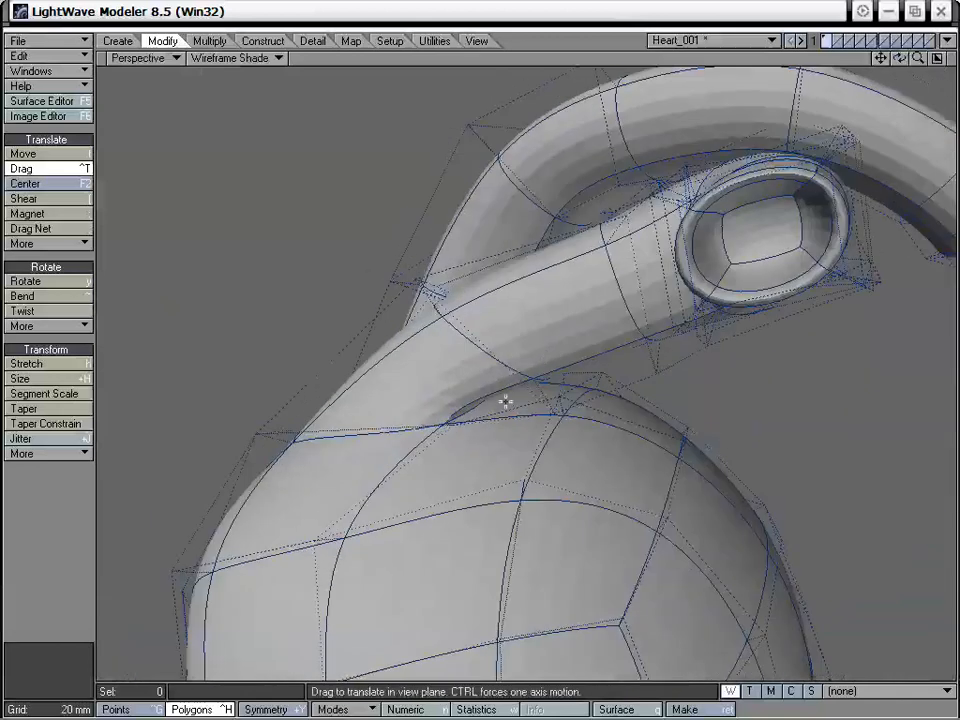
left_click_drag(491, 343, 473, 471, "alt")
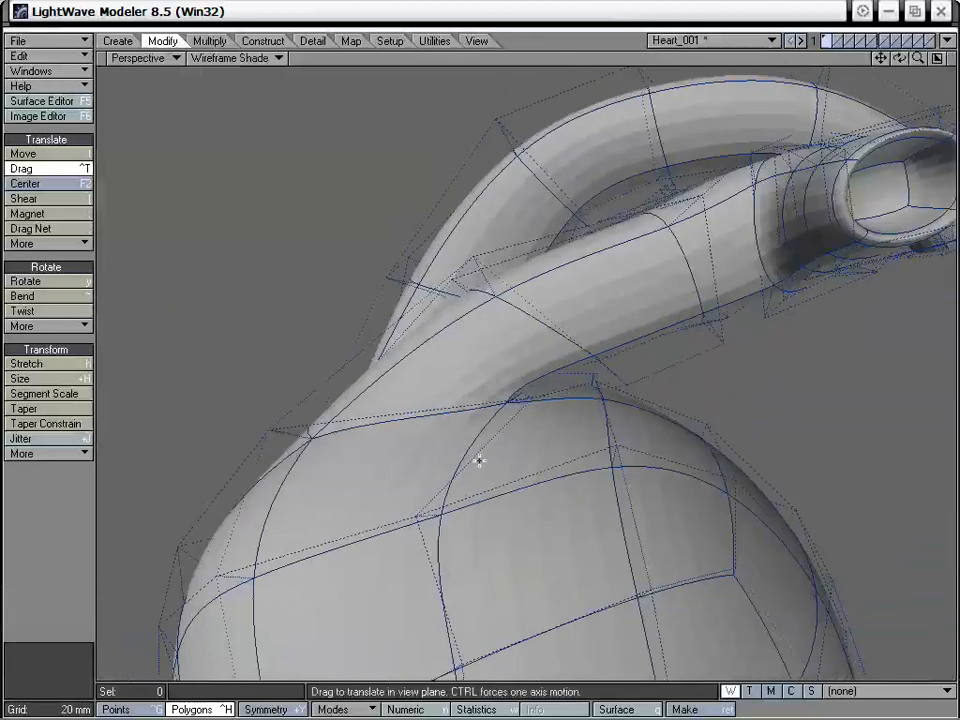
left_click_drag(500, 414, 476, 399)
left_click_drag(541, 371, 500, 394)
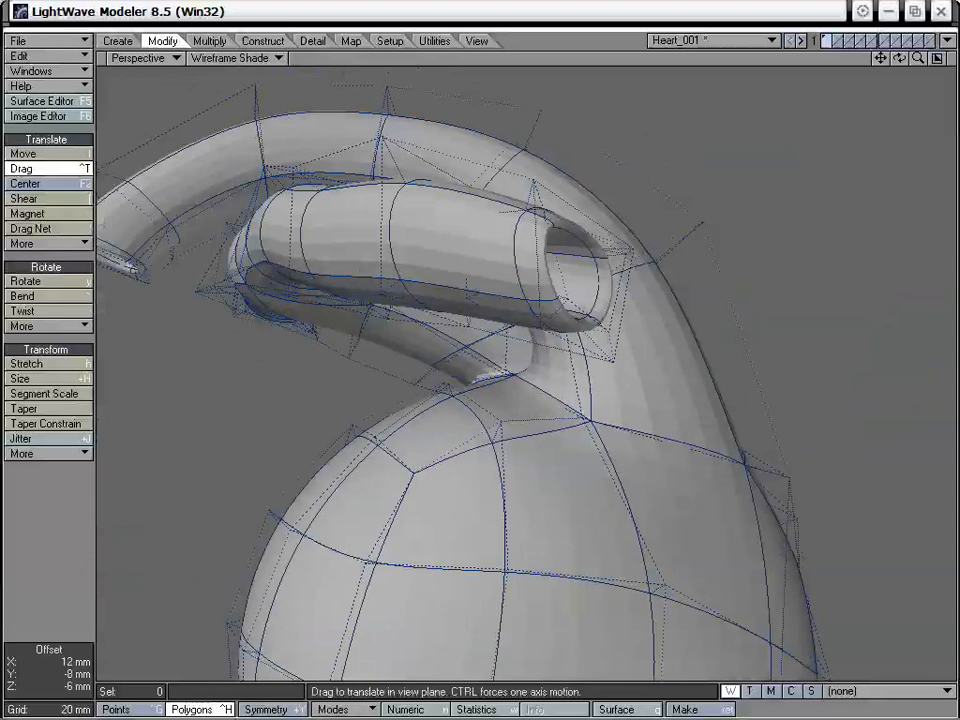
Drag the points around the bases of the aorta and pulmonary artery to smooth their transition into the heart body
left_click_drag(476, 344, 501, 414, "alt")
left_click_drag(374, 415, 262, 307, "alt")
left_click_drag(348, 283, 472, 296, "alt")
left_click_drag(498, 382, 595, 418)
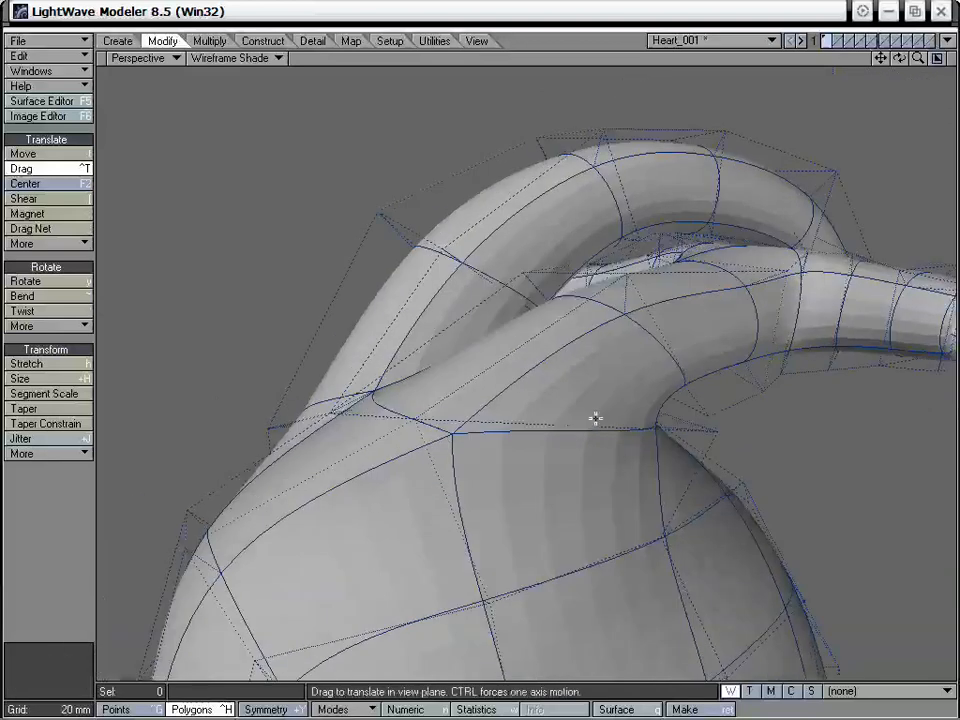
left_click_drag(421, 448, 674, 394, "alt")
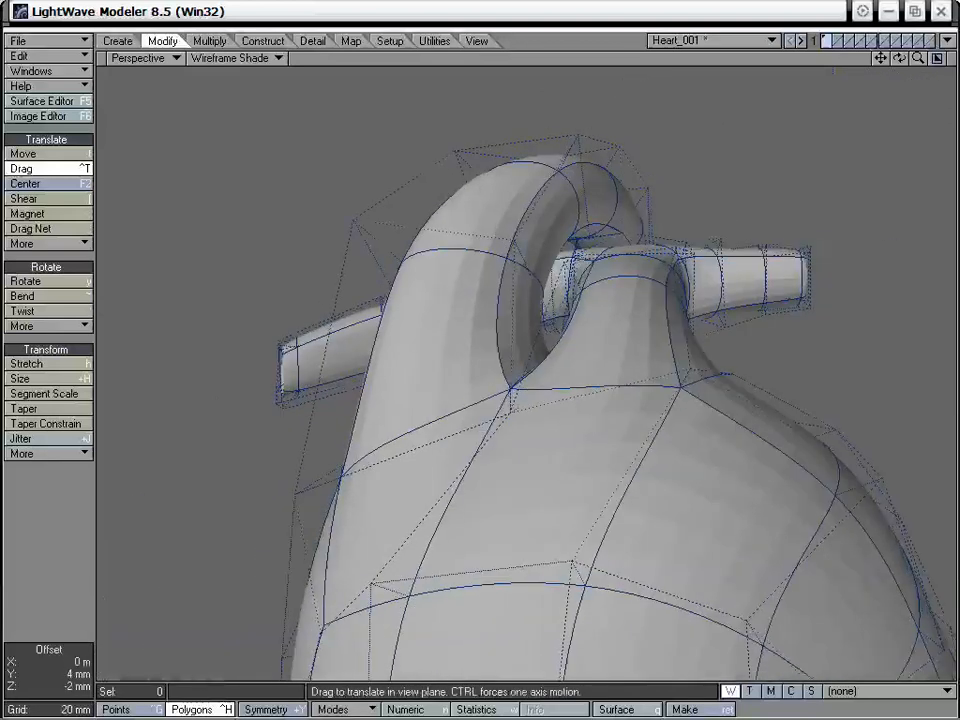
left_click_drag(511, 388, 735, 432)
left_click_drag(605, 336, 602, 347)
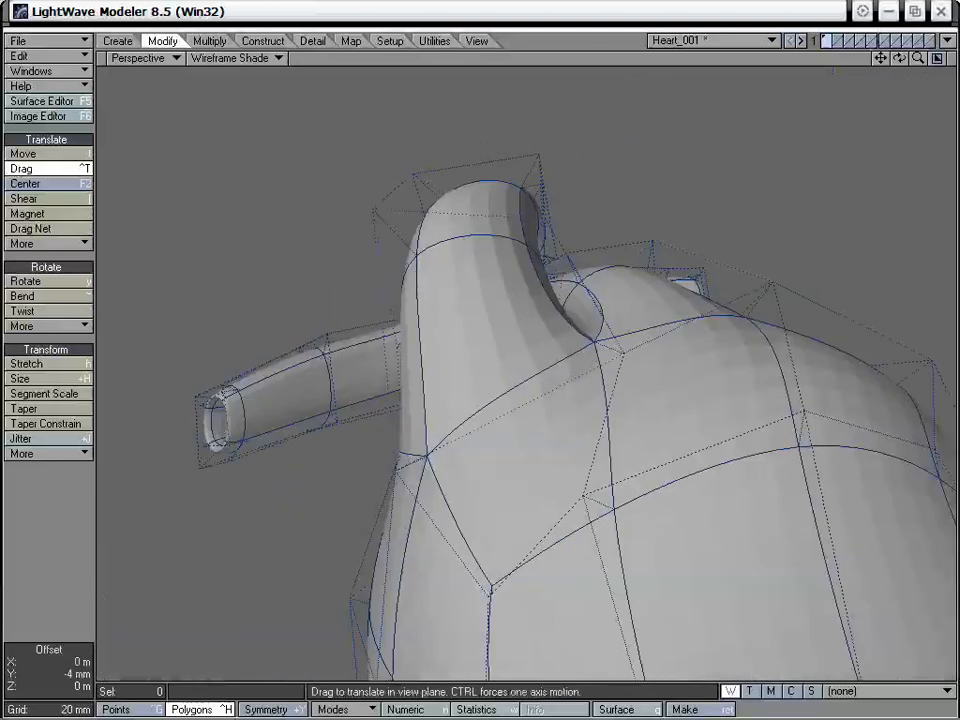
left_click_drag(620, 510, 553, 420, "alt")
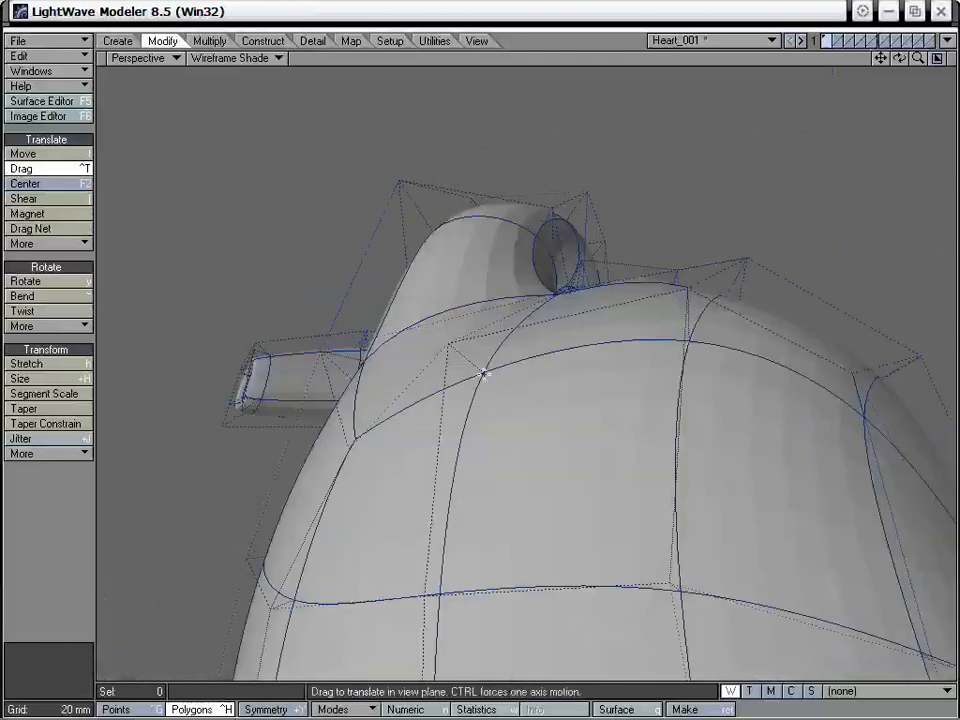
left_click_drag(483, 373, 486, 367)
Examine the shape of the whole heart from several angles and compare it with the templates in the four-viewport layout
left_click_drag(918, 58, 850, 62)
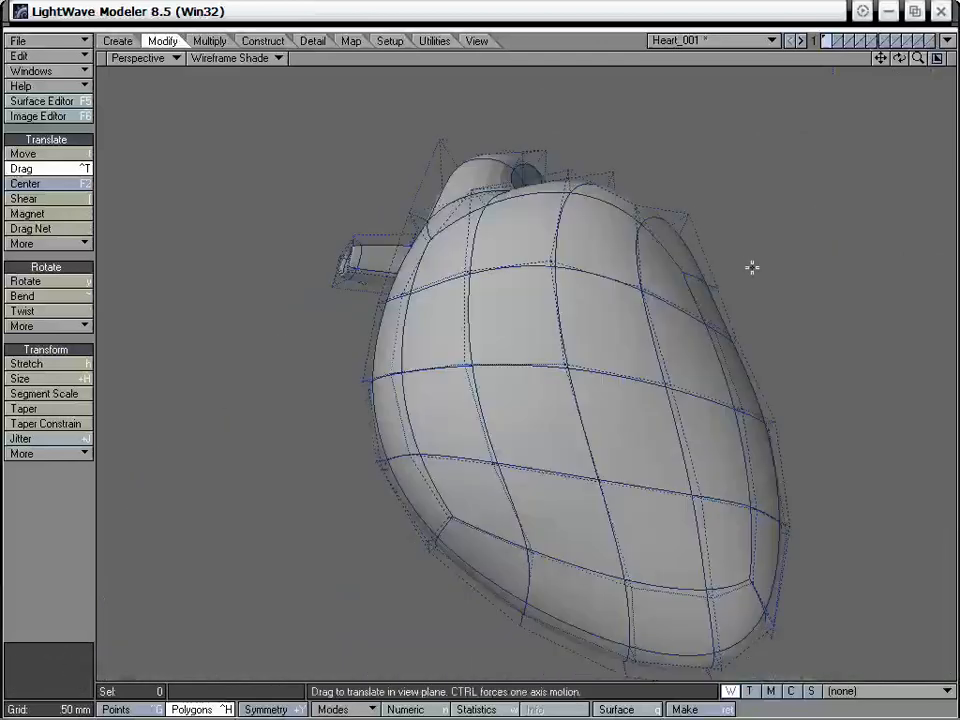
left_click_drag(690, 318, 596, 402, "alt")
left_click_drag(918, 58, 880, 60)
left_click_drag(630, 315, 510, 273, "alt")
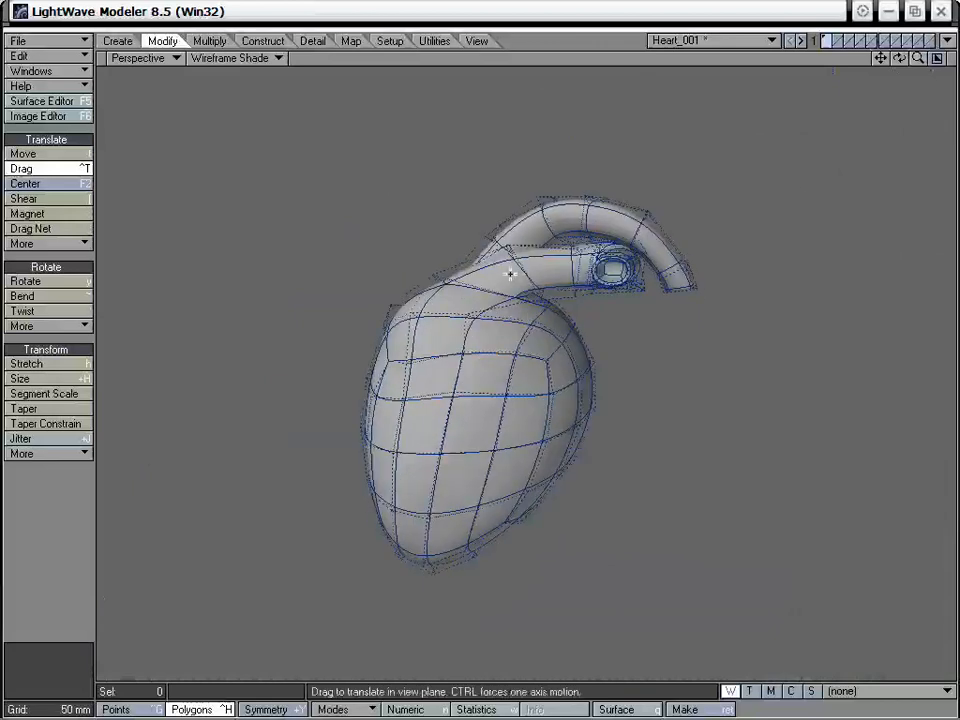
key("0")
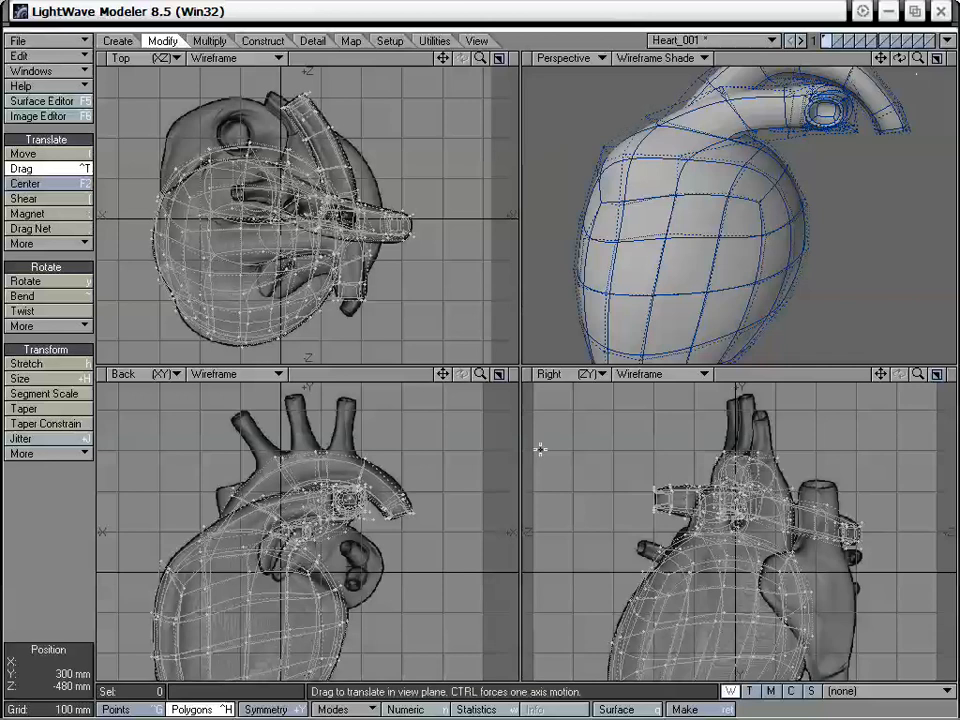
left_click_drag(444, 376, 469, 321)
mouse_move(480, 374)
left_mouse_down()
mouse_move(430, 374)
mouse_move(462, 374)
left_mouse_up()
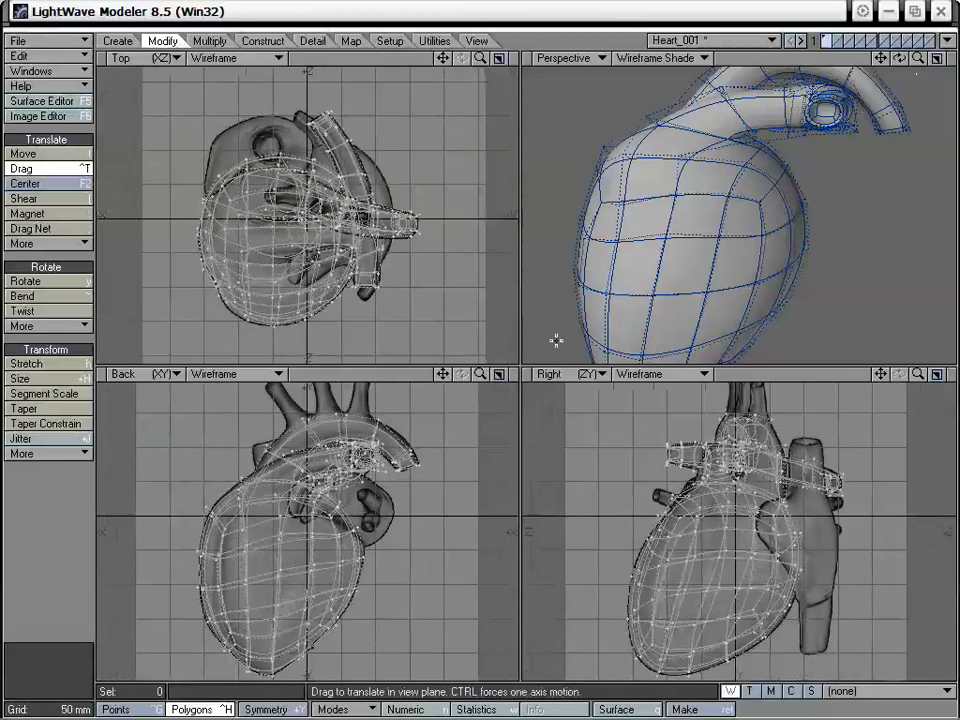
left_click_drag(668, 192, 703, 225, "alt")
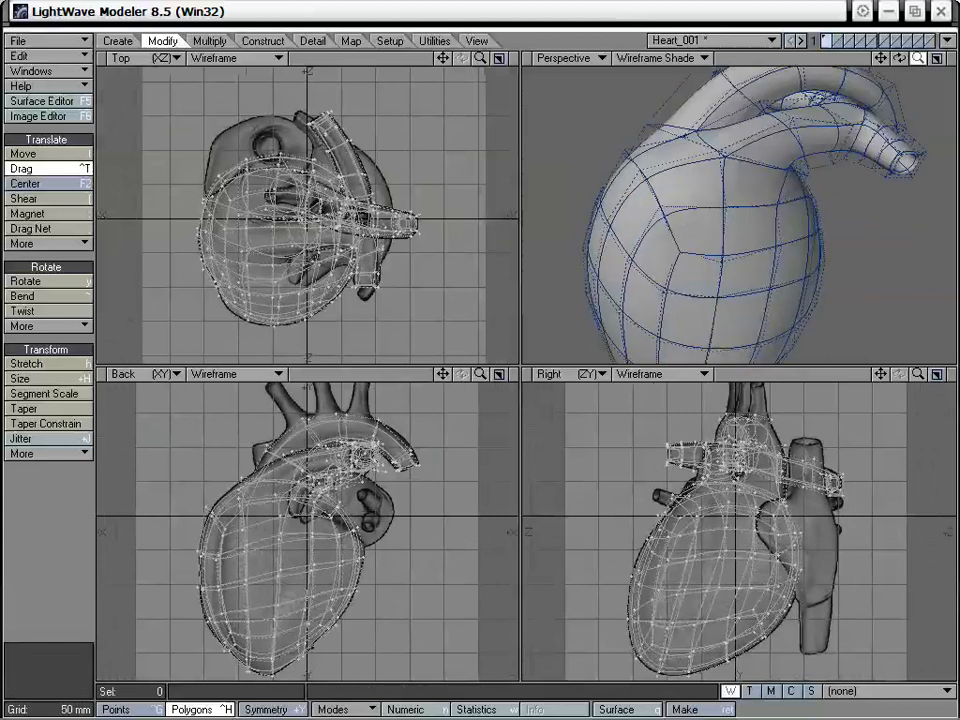
left_click_drag(918, 58, 842, 62)
left_click_drag(772, 224, 745, 237, "alt")
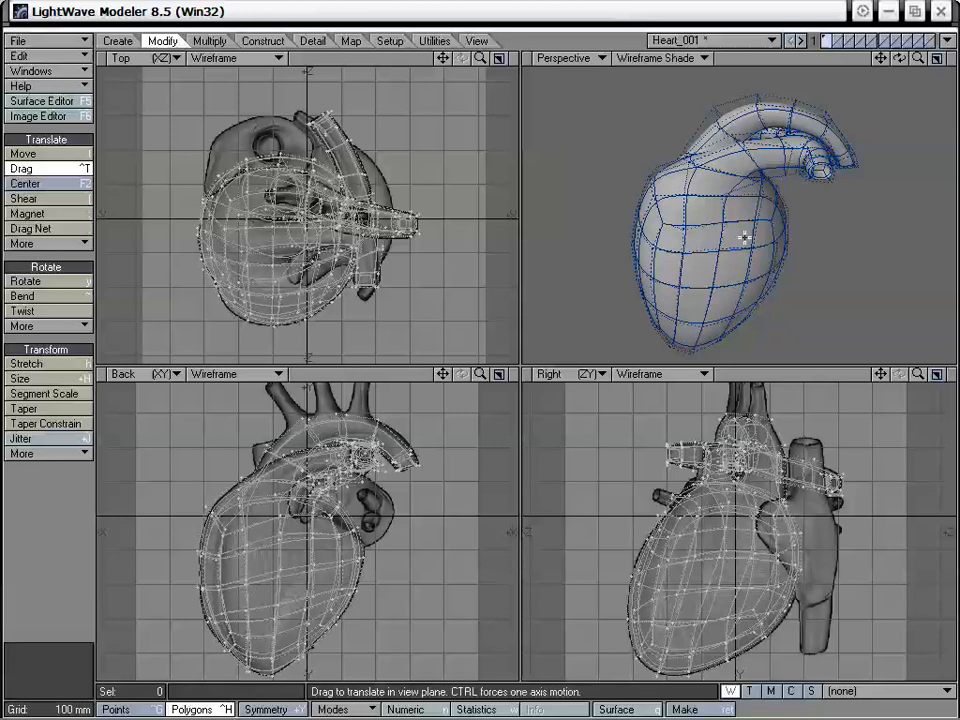
left_click_drag(836, 208, 787, 150, "alt")
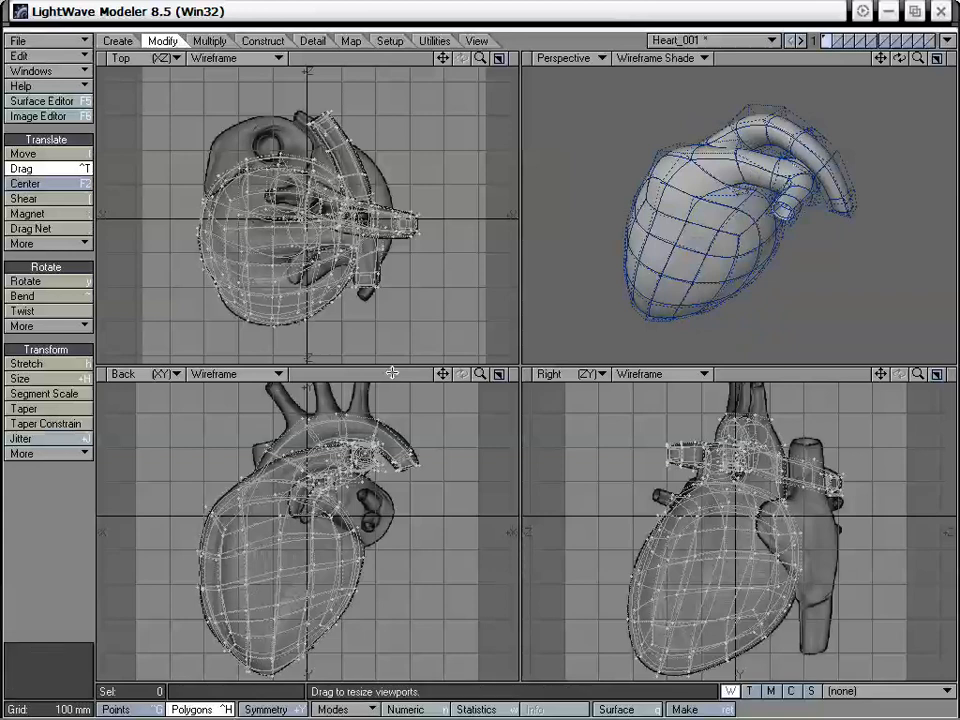
mouse_move(445, 374)
left_mouse_down()
mouse_move(446, 405)
mouse_move(488, 374)
mouse_move(445, 388)
left_mouse_up()
left_click_drag(826, 248, 771, 227, "alt")
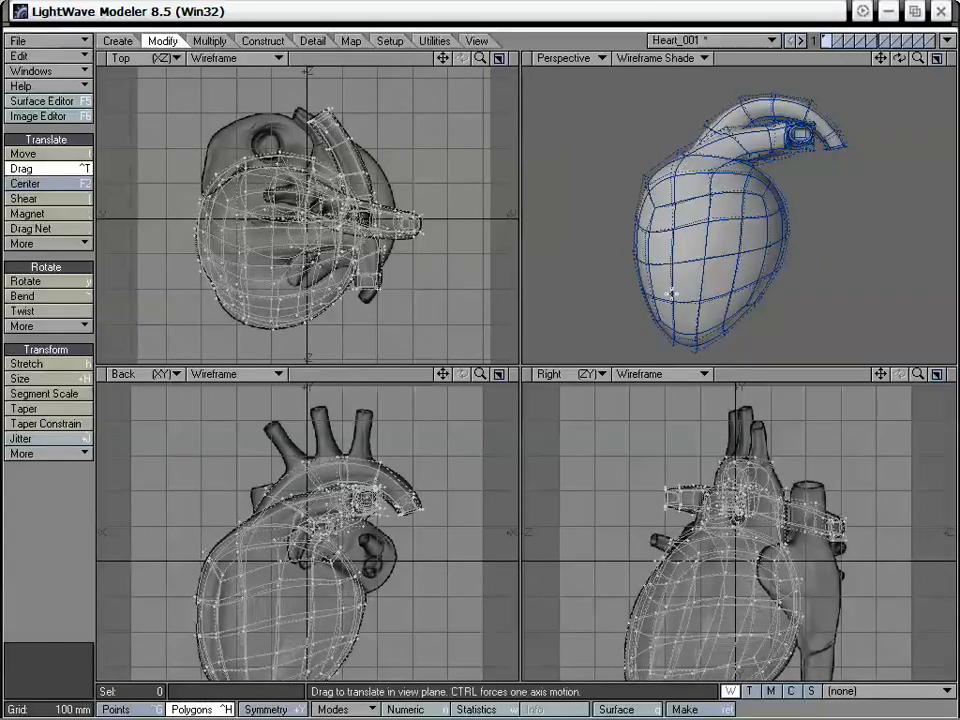
Drag points at the front base of the aorta in the perspective view to refine its blend into the heart body
left_click_drag(672, 292, 742, 126, "alt")
mouse_move(758, 174)
left_mouse_down()
mouse_move(743, 142)
mouse_move(731, 214)
mouse_move(738, 226)
mouse_move(747, 183)
left_mouse_up()
left_click_drag(750, 190, 806, 240, "alt")
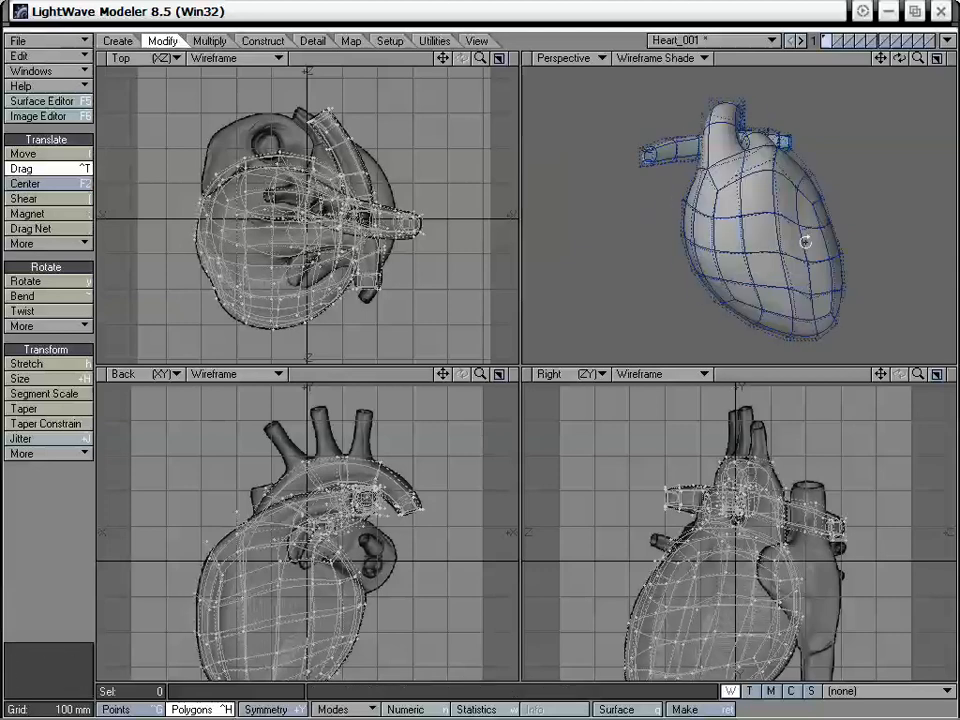
left_click_drag(777, 172, 760, 185)
left_click_drag(443, 374, 456, 298)
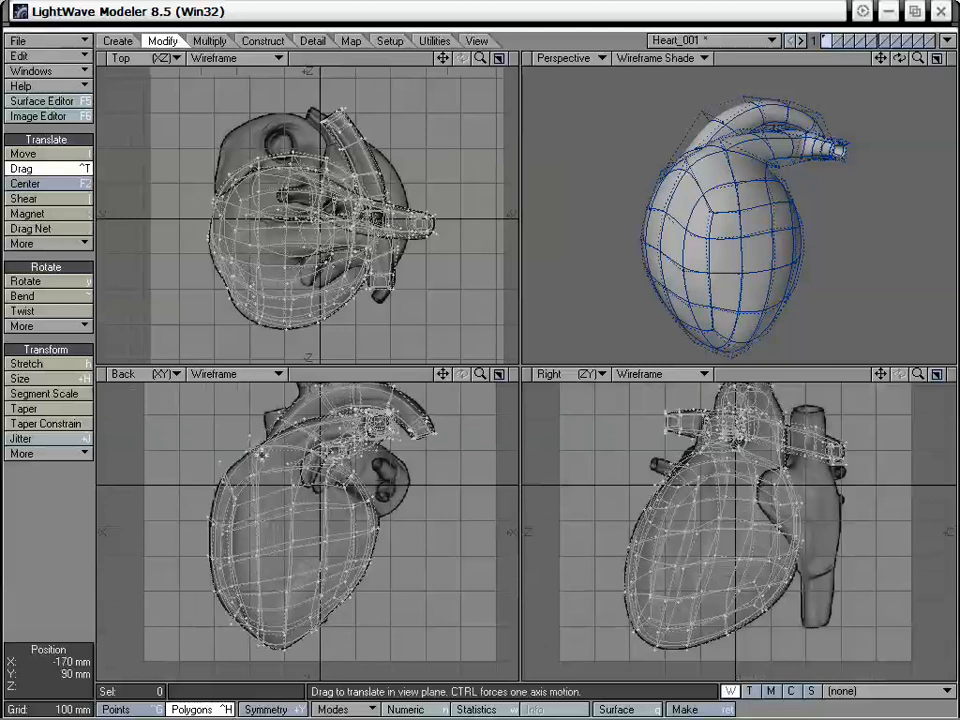
mouse_move(758, 259)
left_mouse_down("alt")
mouse_move(720, 221)
mouse_move(732, 257)
mouse_move(662, 204)
mouse_move(696, 214)
mouse_move(739, 249)
mouse_move(737, 237)
mouse_move(844, 242)
mouse_move(825, 266)
mouse_move(734, 248)
mouse_move(746, 221)
mouse_move(679, 264)
mouse_move(762, 283)
left_mouse_up("alt")
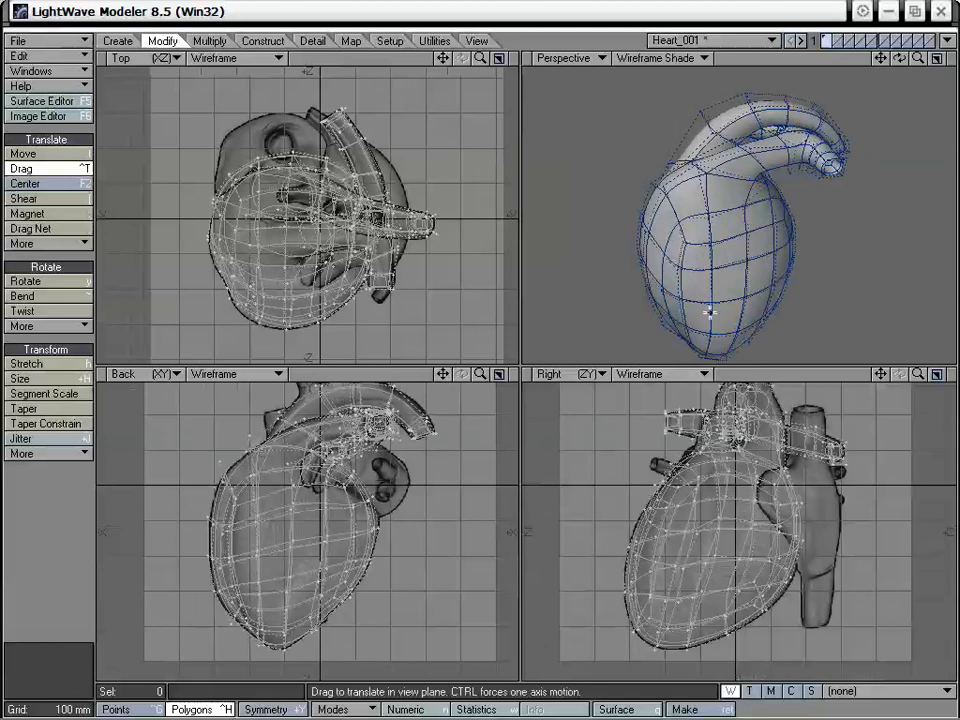
left_click_drag(702, 296, 750, 364, "alt")
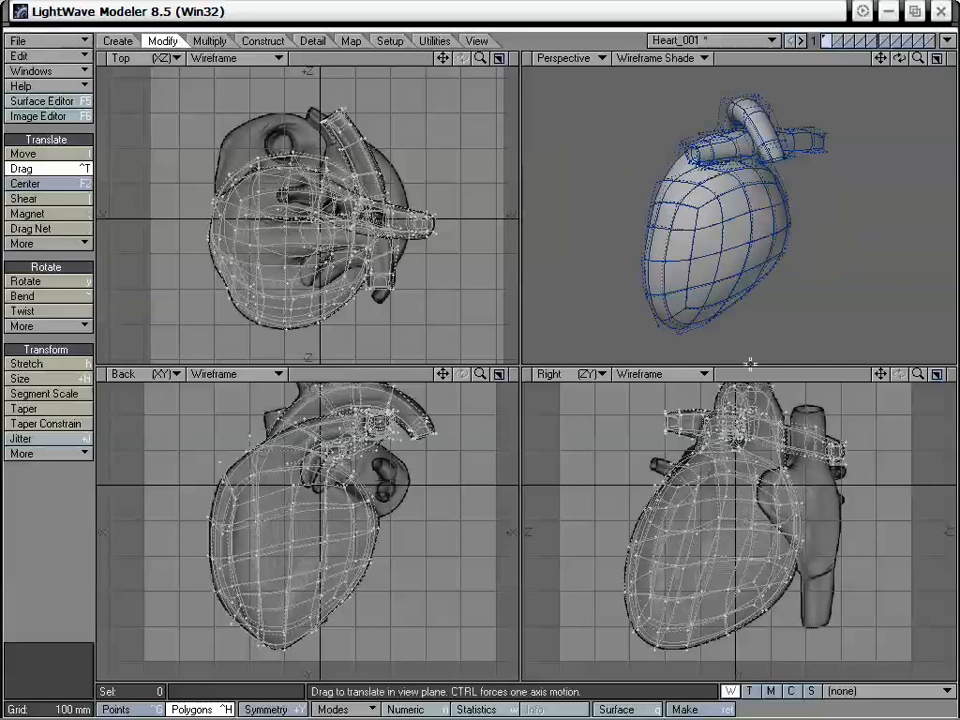
mouse_move(443, 374)
left_mouse_down()
mouse_move(436, 405)
mouse_move(434, 394)
left_mouse_up()
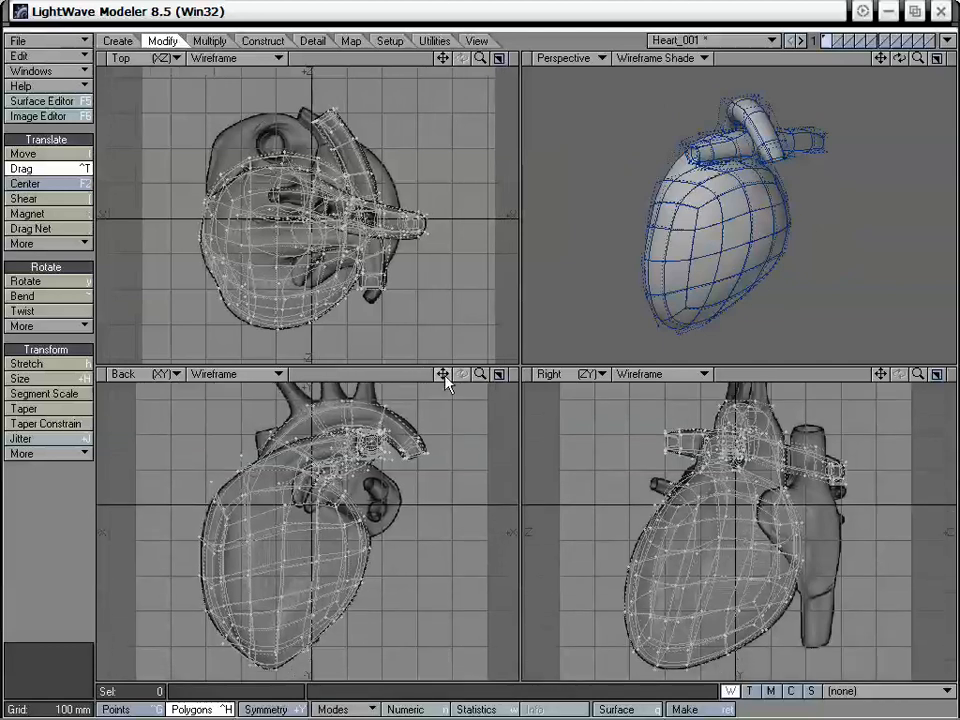
left_click_drag(690, 215, 772, 252, "alt")
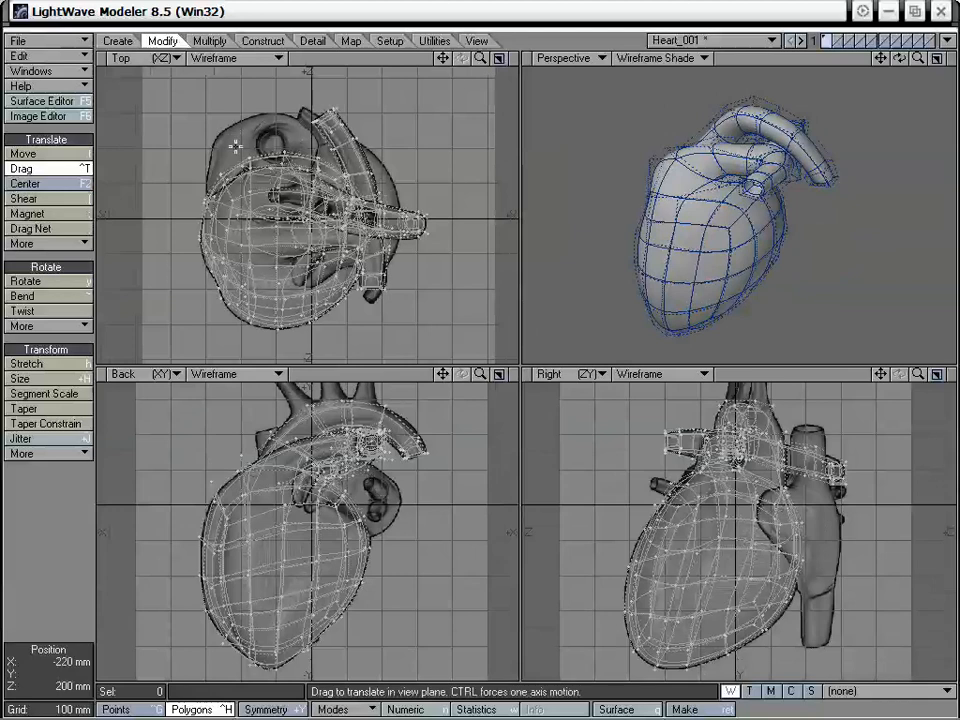
left_click_drag(570, 185, 795, 294, "alt")
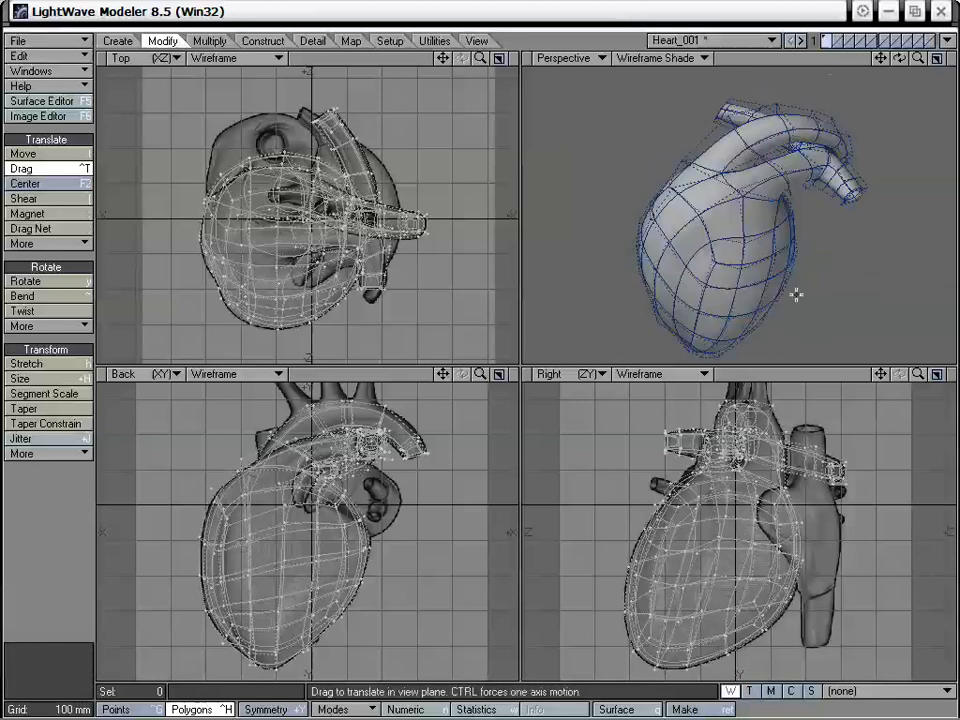
Make the empty second layer active and show the first layer's heart mesh as a background reference, framed around the upper vessels
left_click(840, 42)
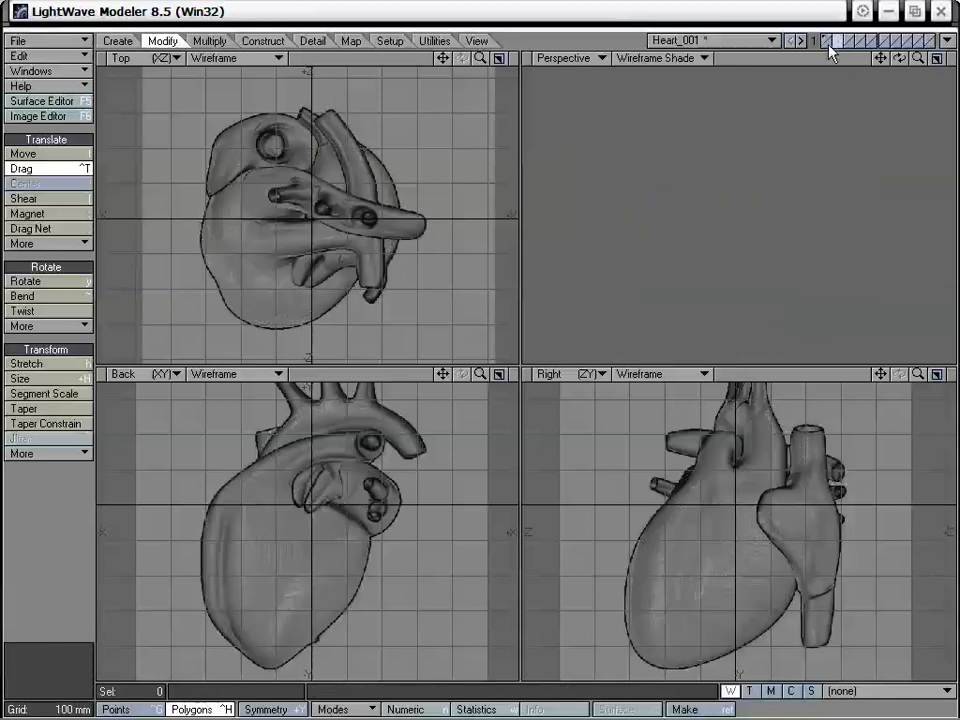
left_click(828, 45)
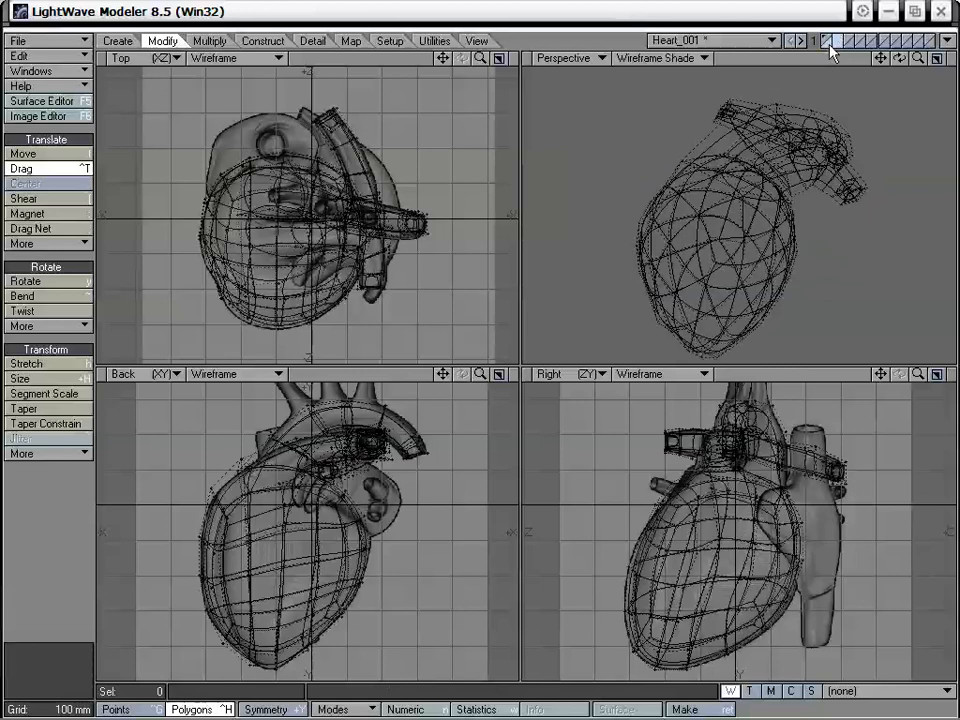
left_click_drag(621, 89, 755, 172, "alt")
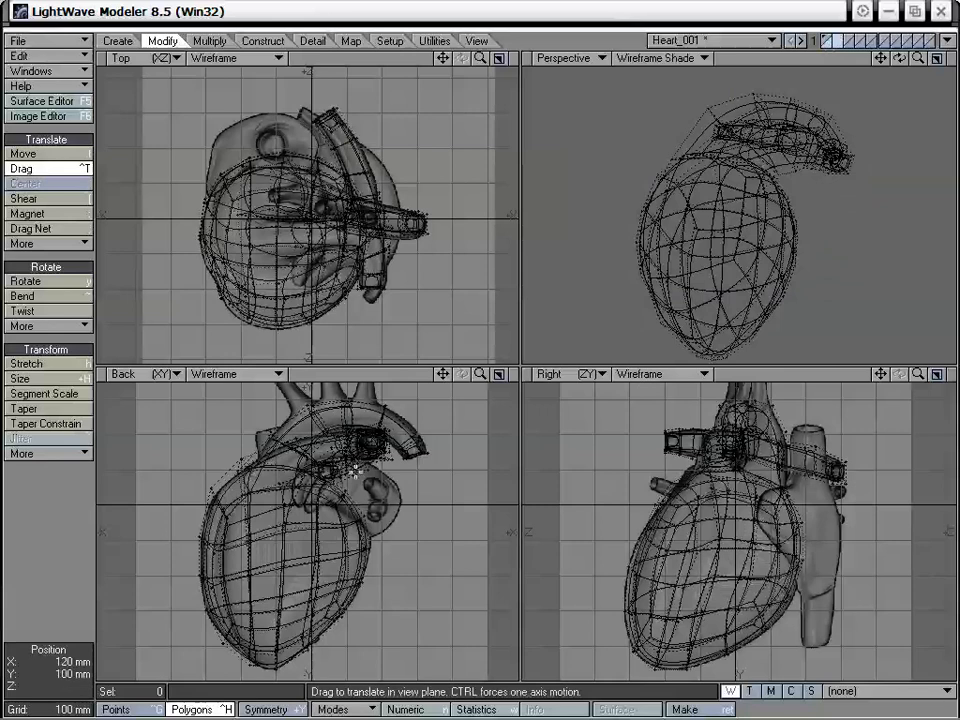
left_click_drag(443, 377, 509, 376)
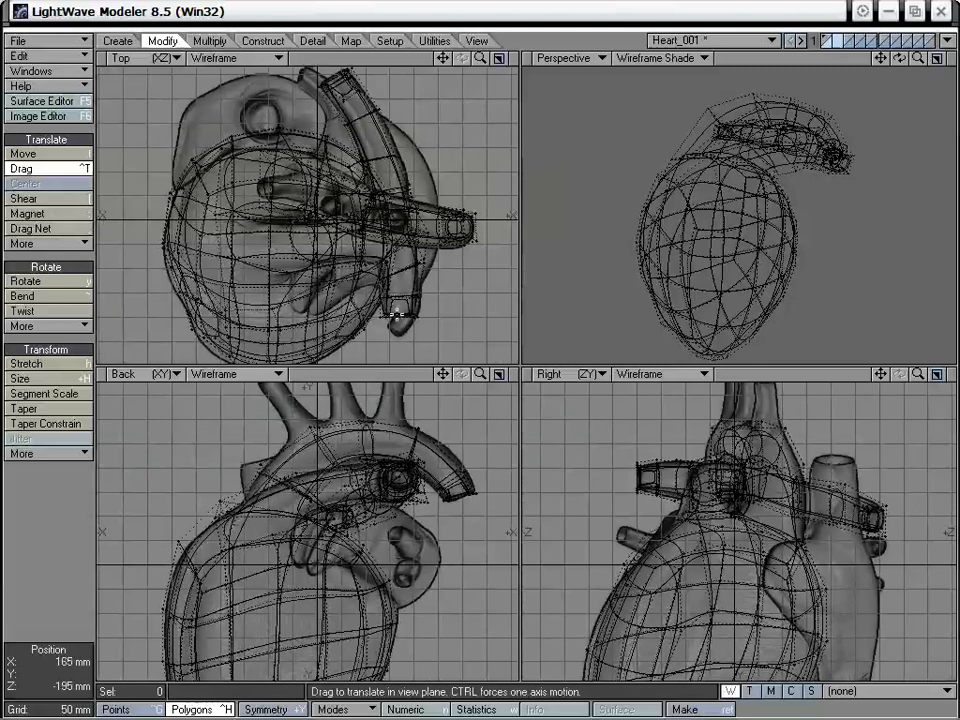
left_click_drag(440, 376, 480, 380)
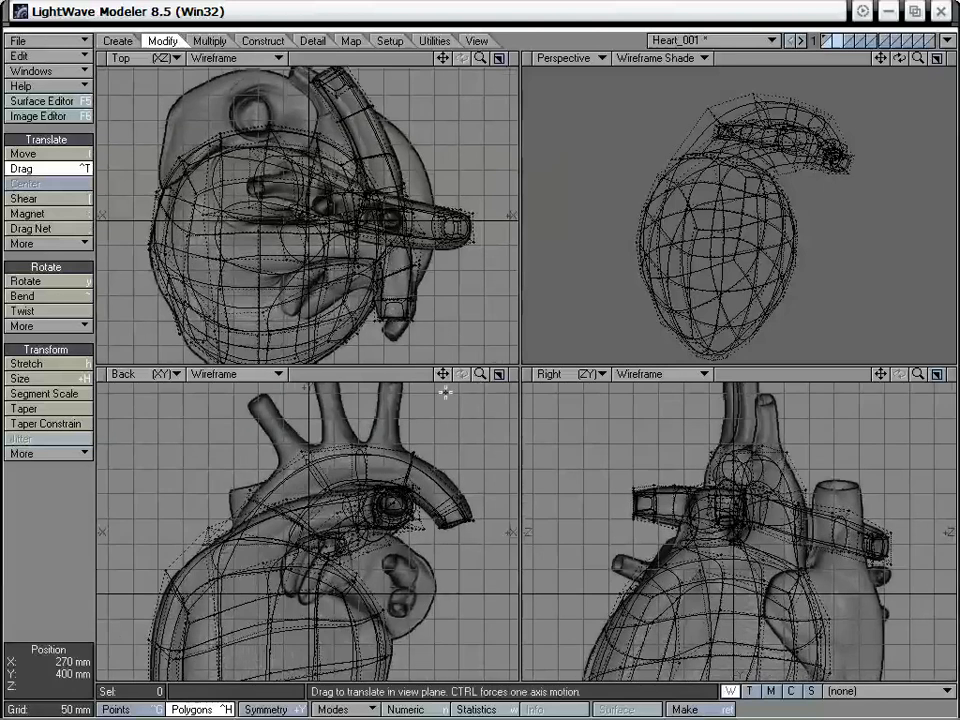